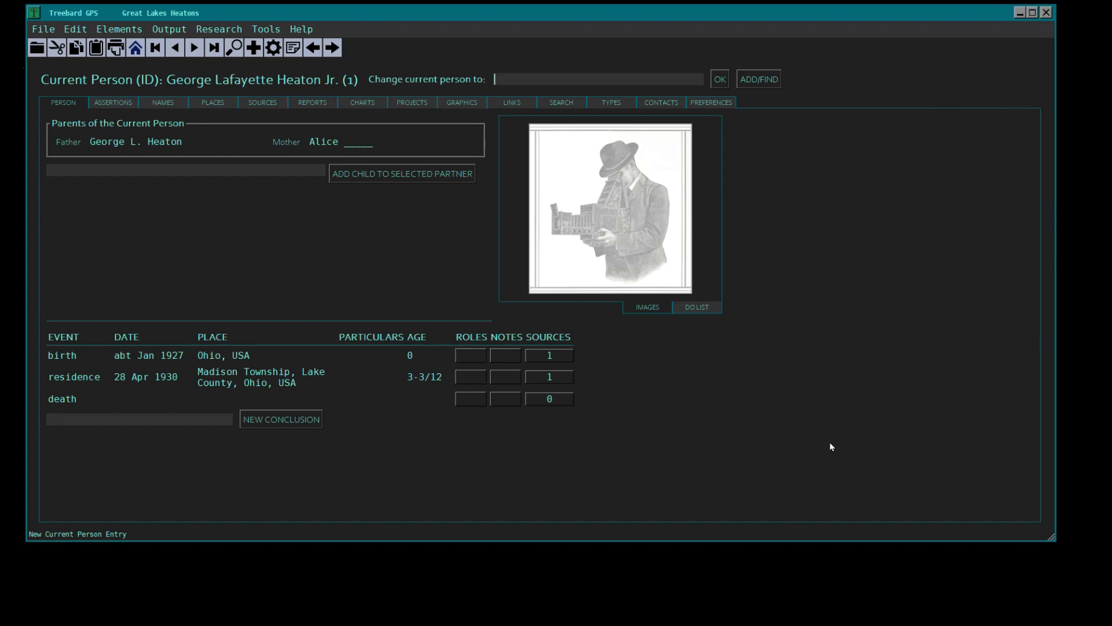
# - Set the default image source directory to the current person's folder inside ACHF INVENTORS and open the media preferences
pyautogui.moveTo(279, 82)
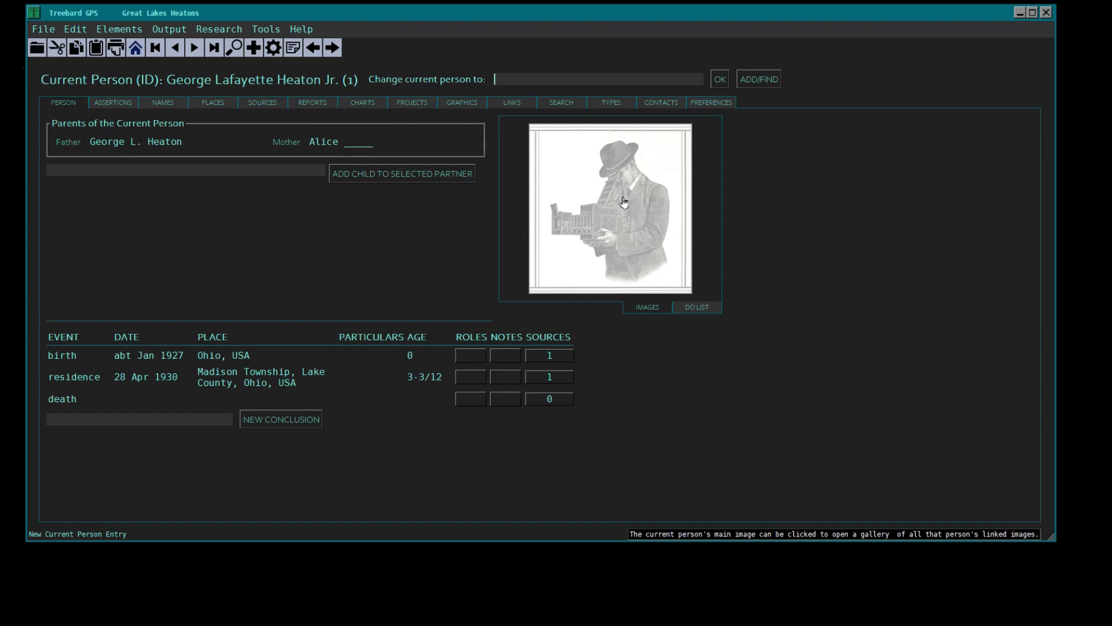
pyautogui.click(713, 103)
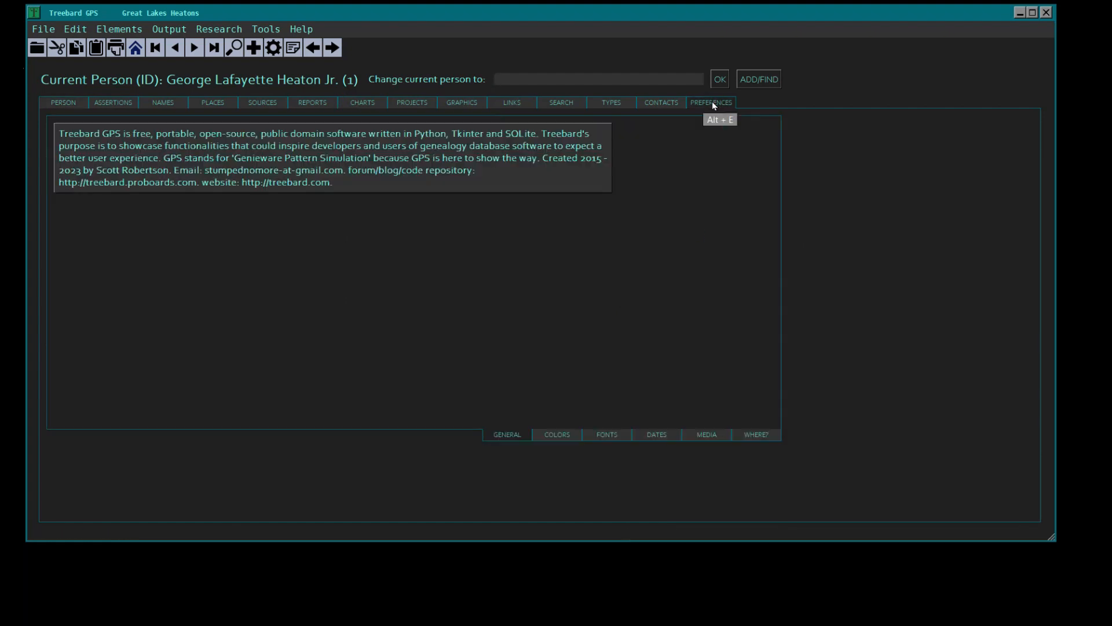
pyautogui.click(707, 434)
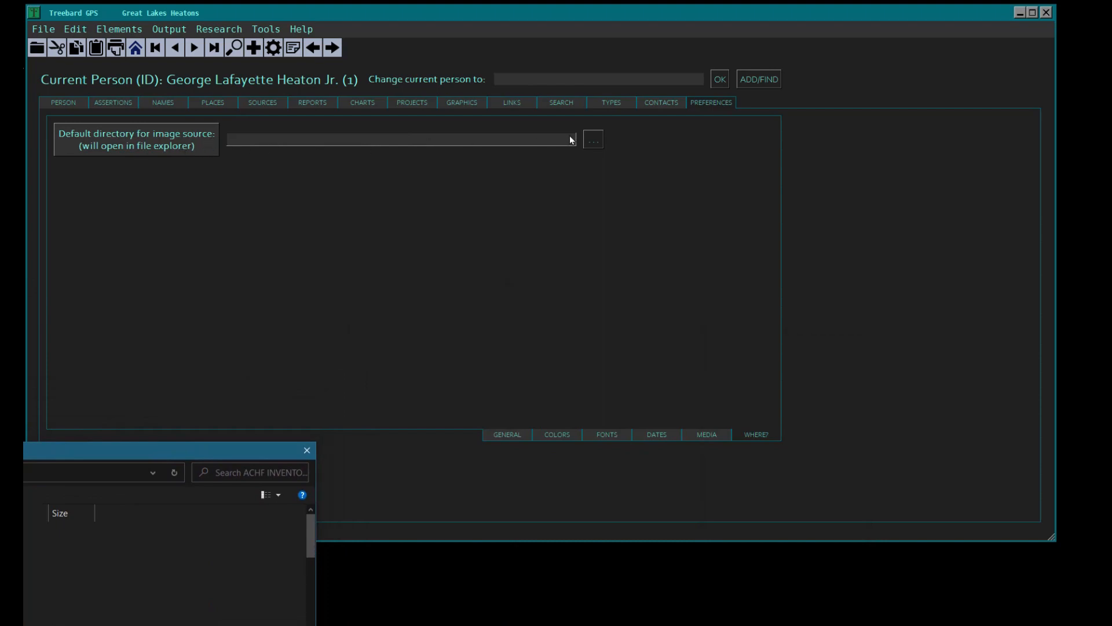
pyautogui.moveTo(57, 454); pyautogui.dragTo(688, 42)
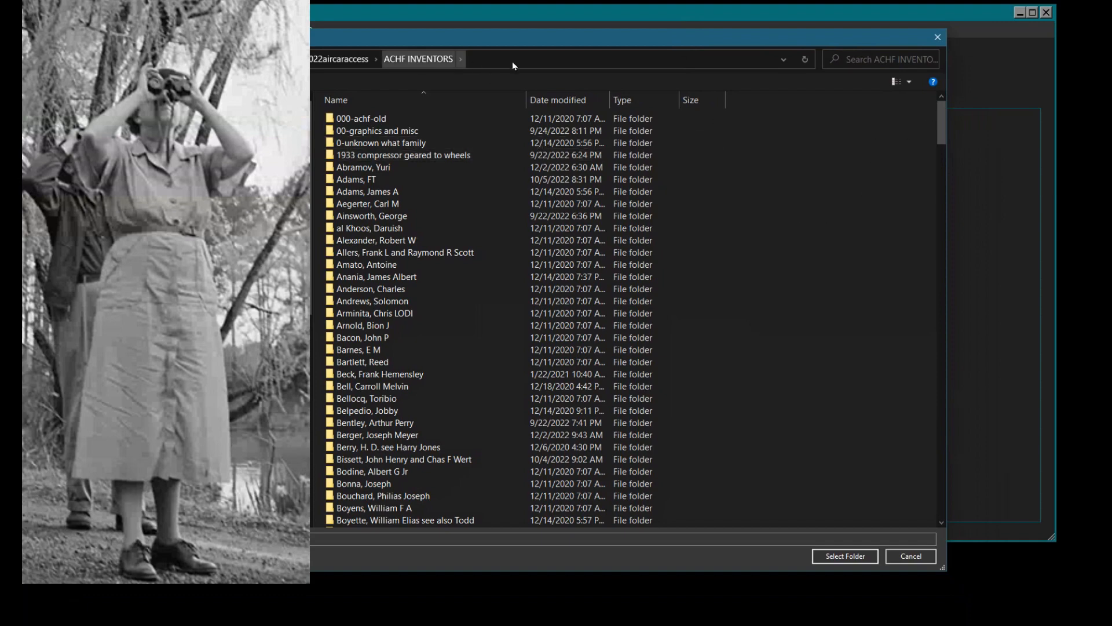
pyautogui.moveTo(942, 110); pyautogui.dragTo(957, 263)
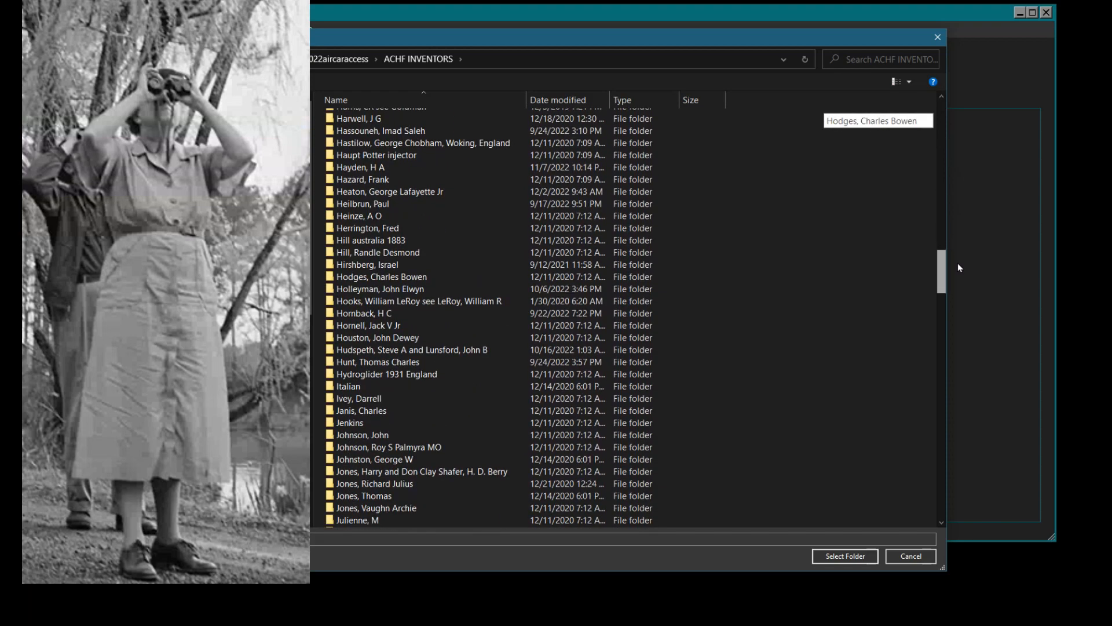
pyautogui.doubleClick(404, 196)
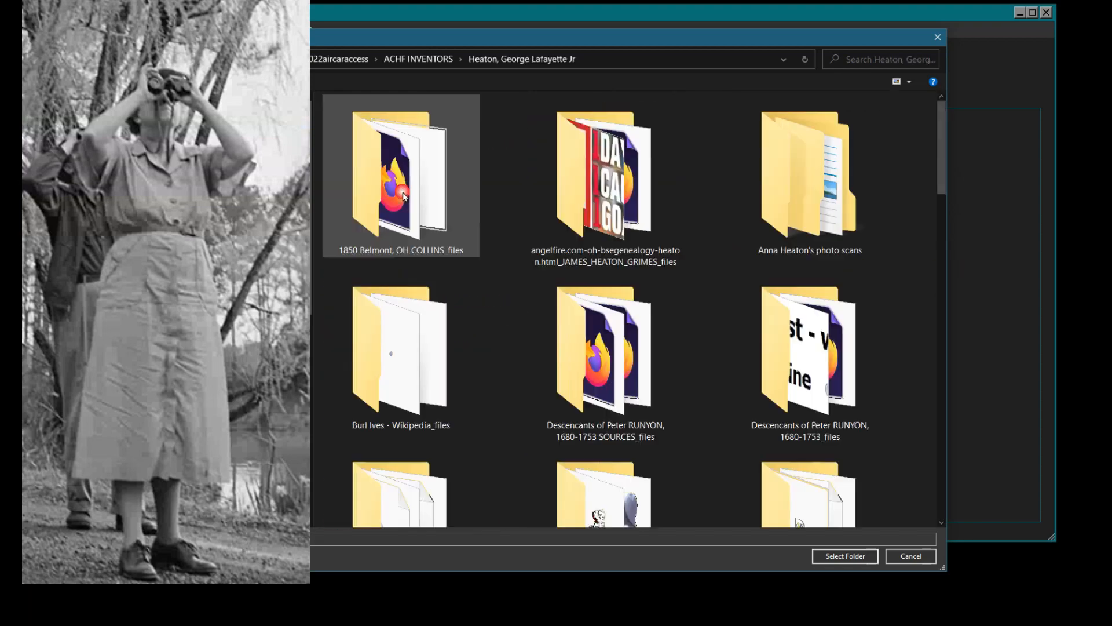
pyautogui.moveTo(942, 137)
pyautogui.mouseDown()
pyautogui.moveTo(941, 284)
pyautogui.moveTo(971, 492)
pyautogui.moveTo(951, 390)
pyautogui.moveTo(956, 139)
pyautogui.mouseUp()
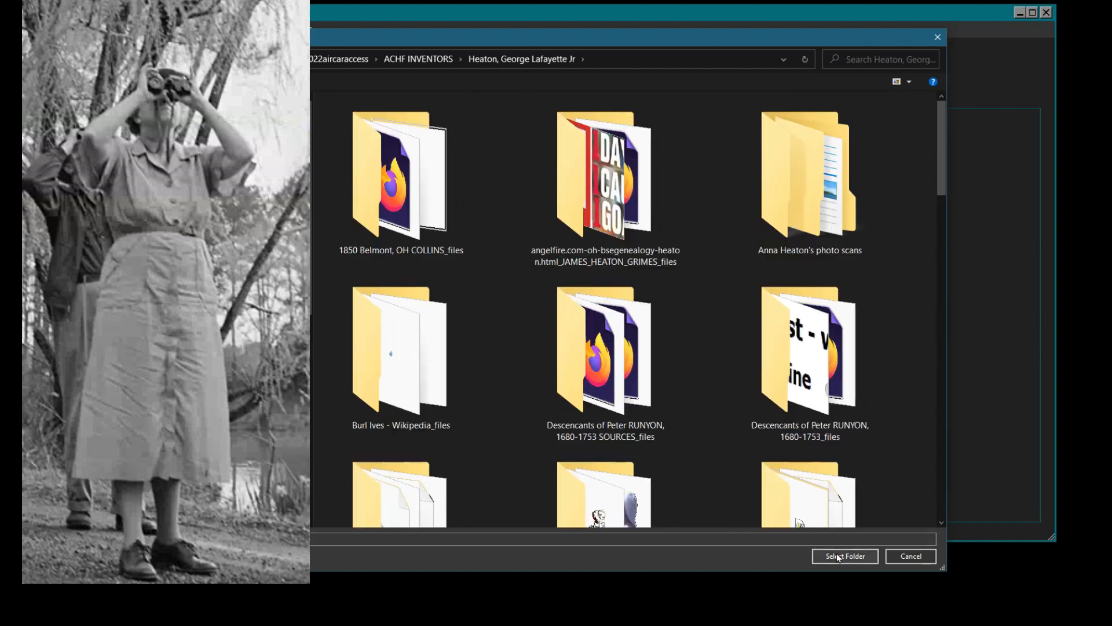
pyautogui.click(838, 556)
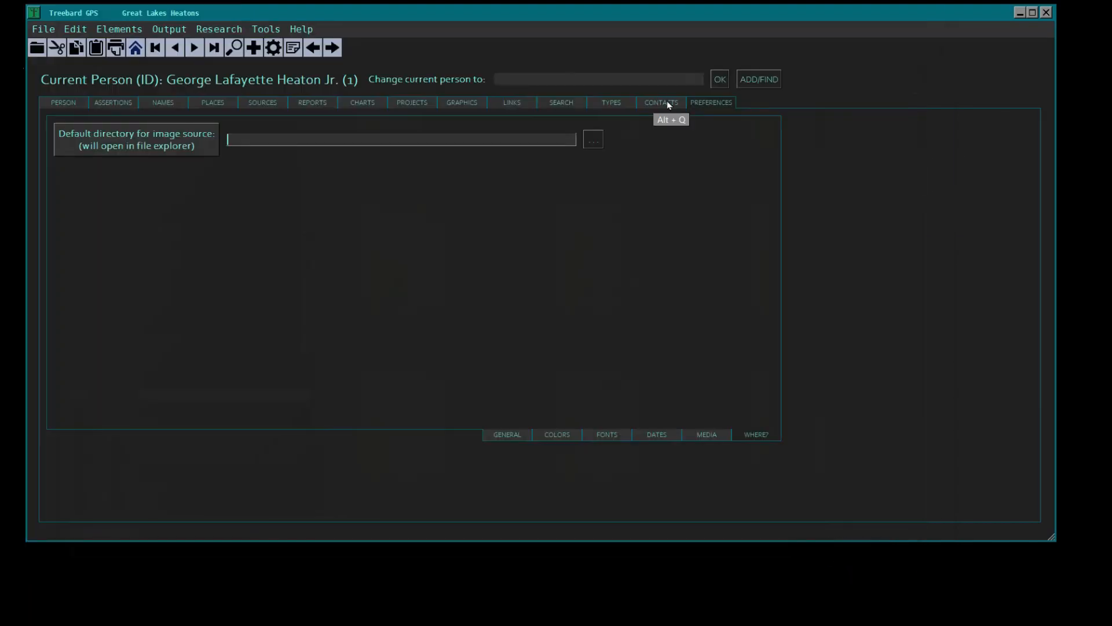
pyautogui.click(693, 436)
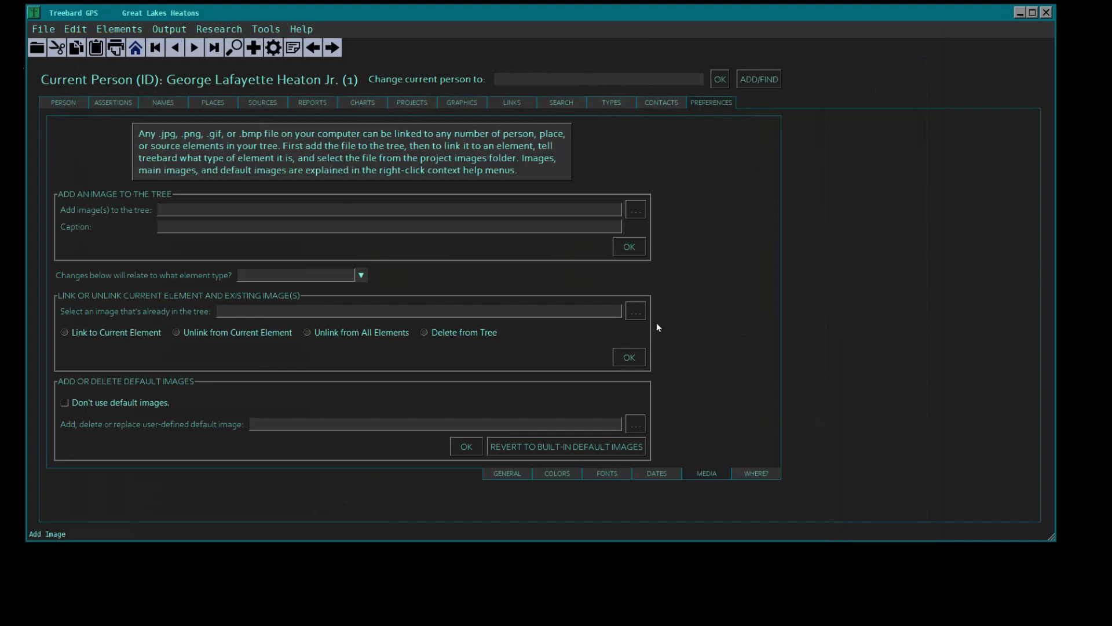
pyautogui.click(636, 210)
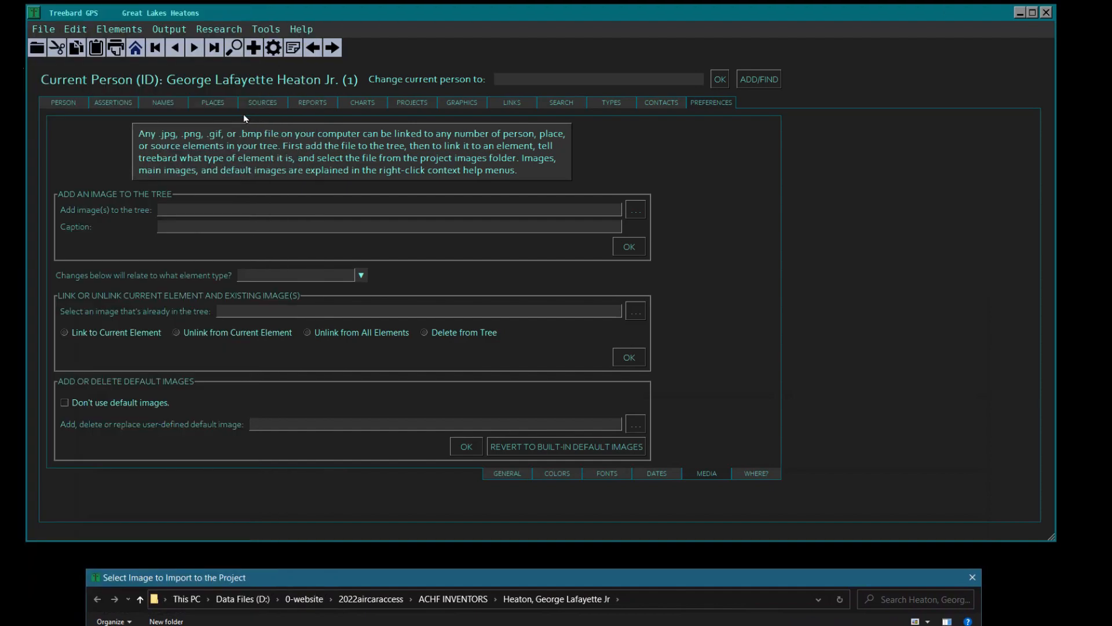
pyautogui.click(253, 48)
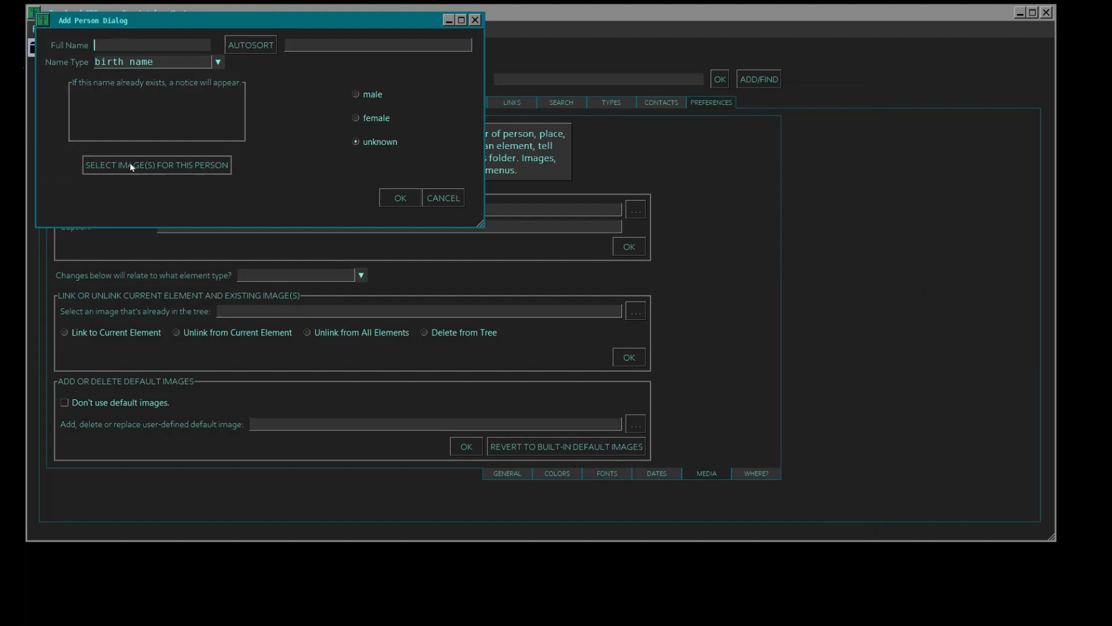
pyautogui.click(450, 199)
# - Add image3[1] (2).png to the tree, captioned with the person's first name followed by "in the Navy"
pyautogui.click(638, 211)
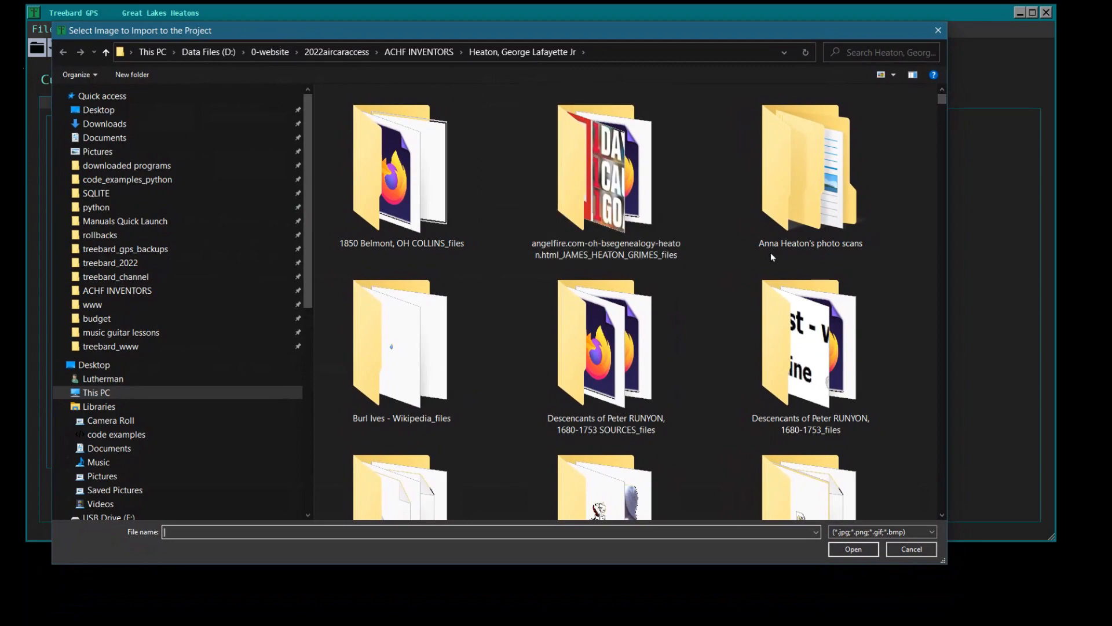
pyautogui.moveTo(944, 103); pyautogui.dragTo(957, 502)
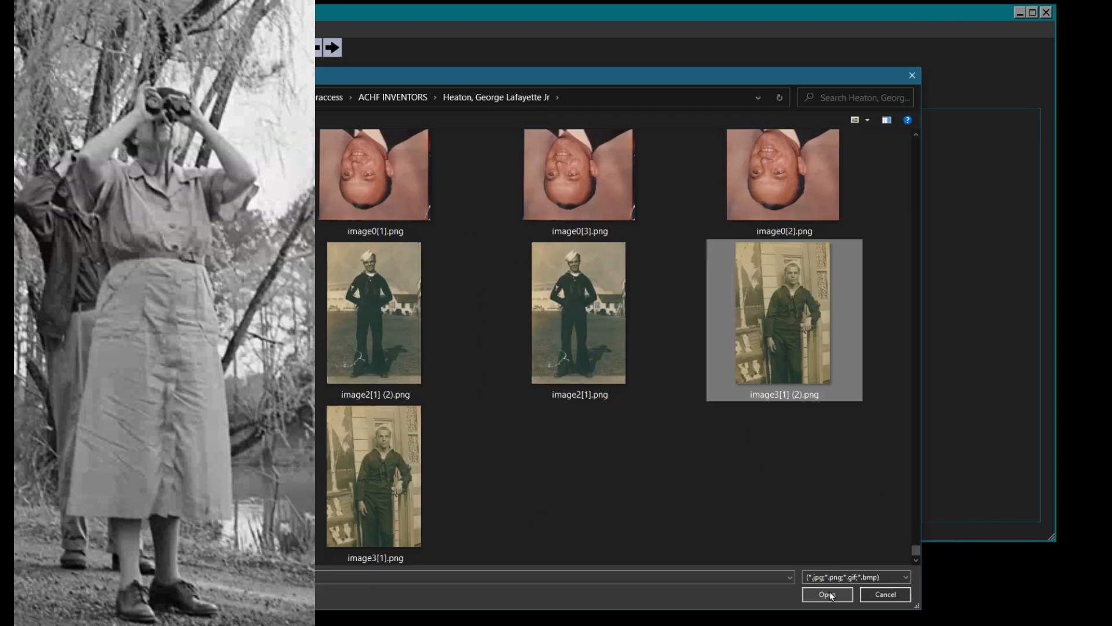
pyautogui.click(827, 595)
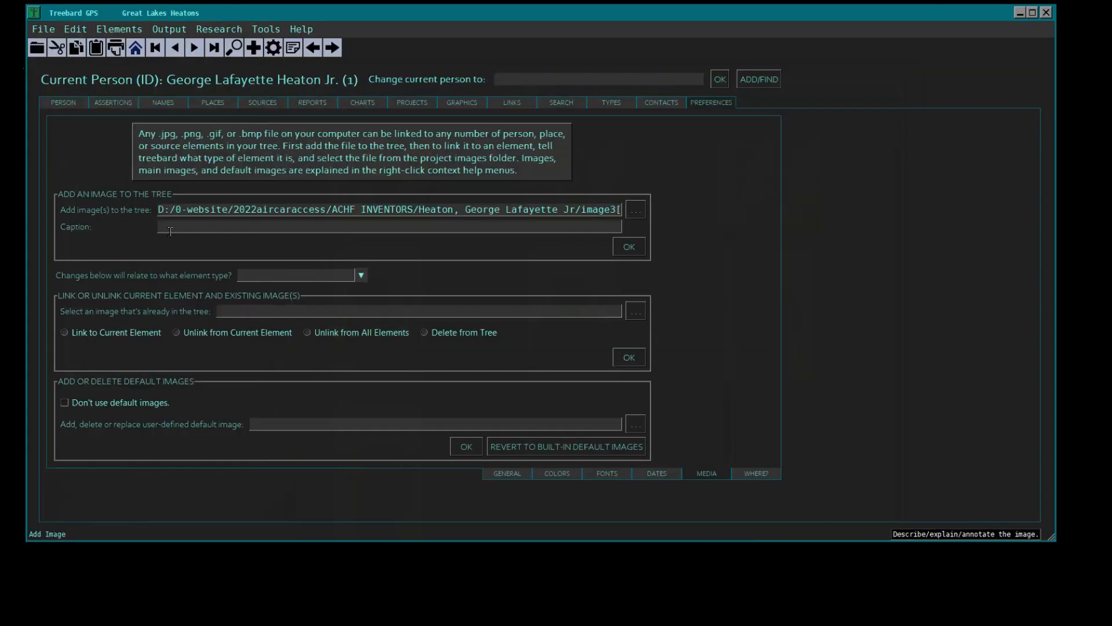
pyautogui.click(215, 244)
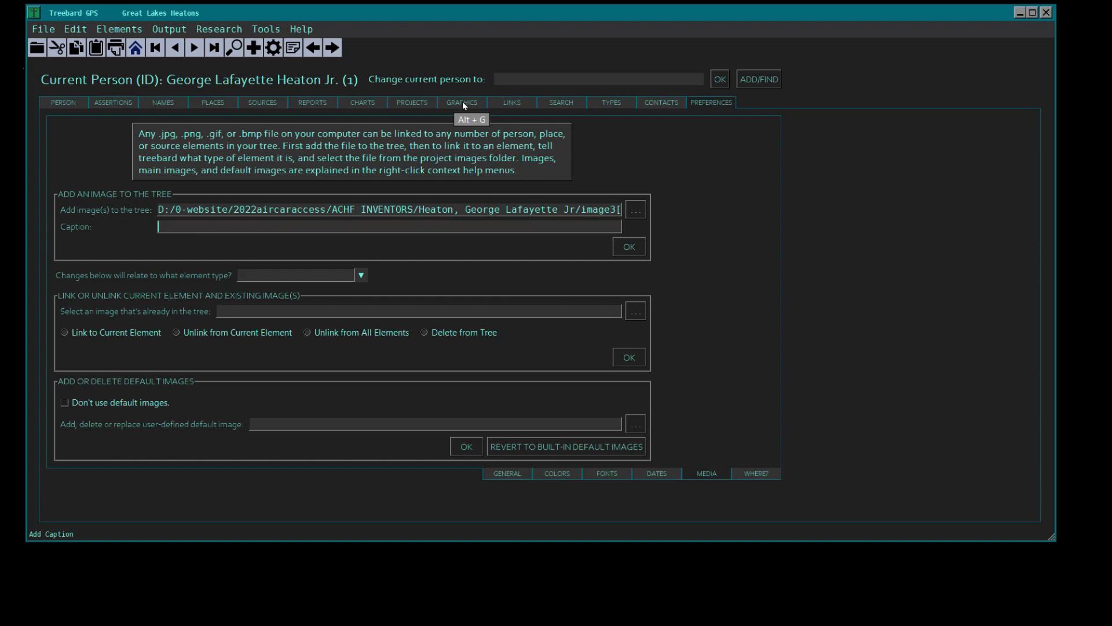
pyautogui.write('George in the Navy')
pyautogui.click(629, 248)
# - Add image2[1].png to the tree, captioned with the person's first name followed by "in the Navy"
pyautogui.click(636, 209)
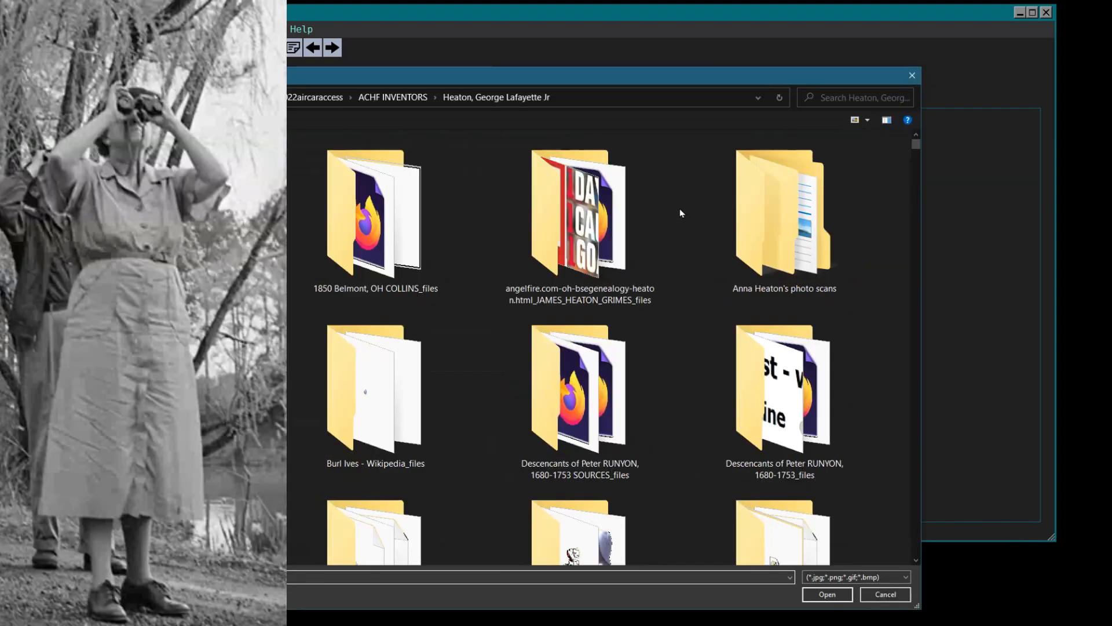
pyautogui.moveTo(913, 145); pyautogui.dragTo(916, 559)
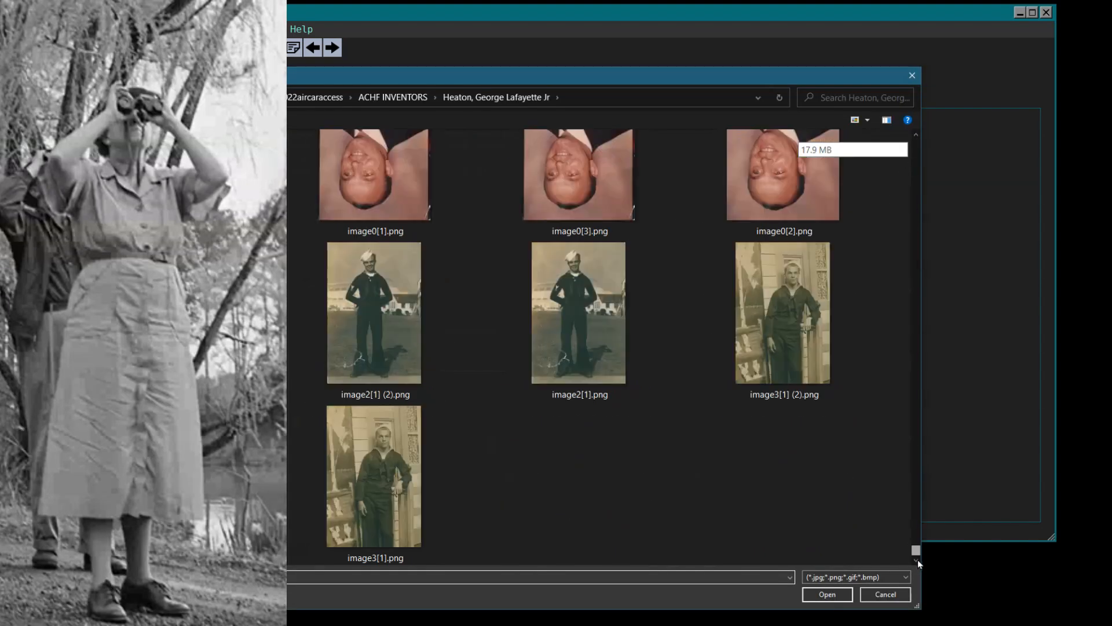
pyautogui.click(582, 321)
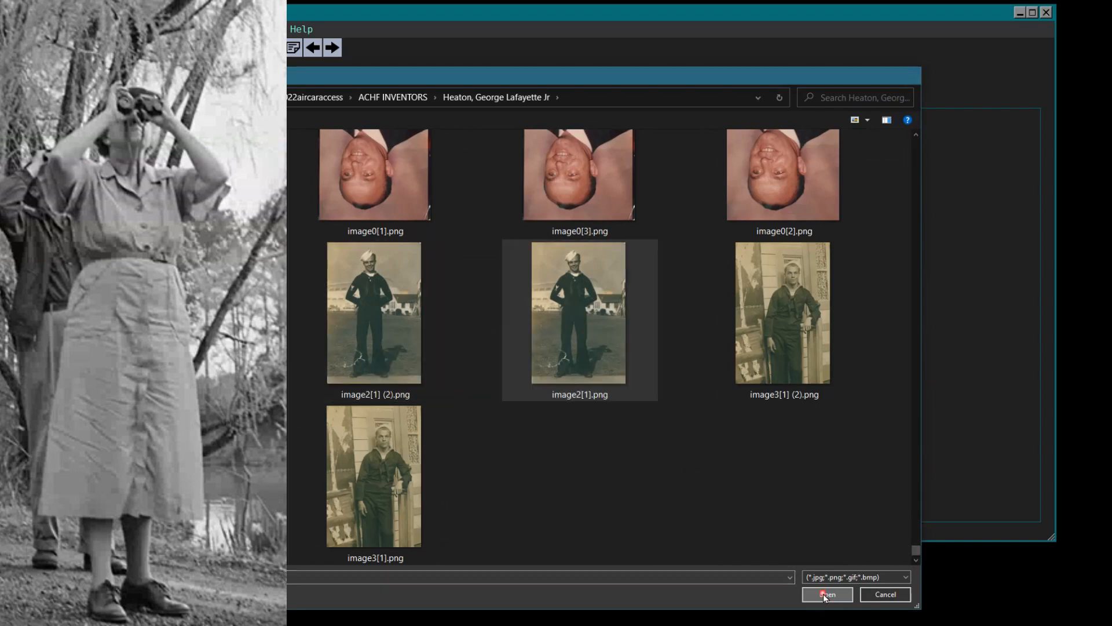
pyautogui.click(825, 594)
pyautogui.write('George in th')
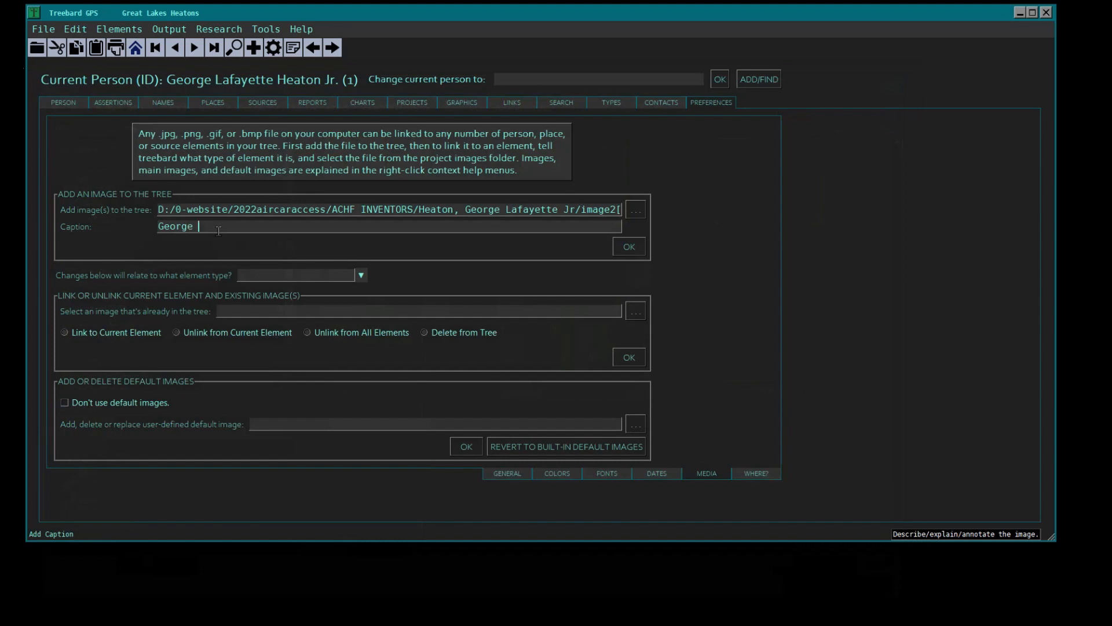
pyautogui.write('e Nav')
pyautogui.click(629, 248)
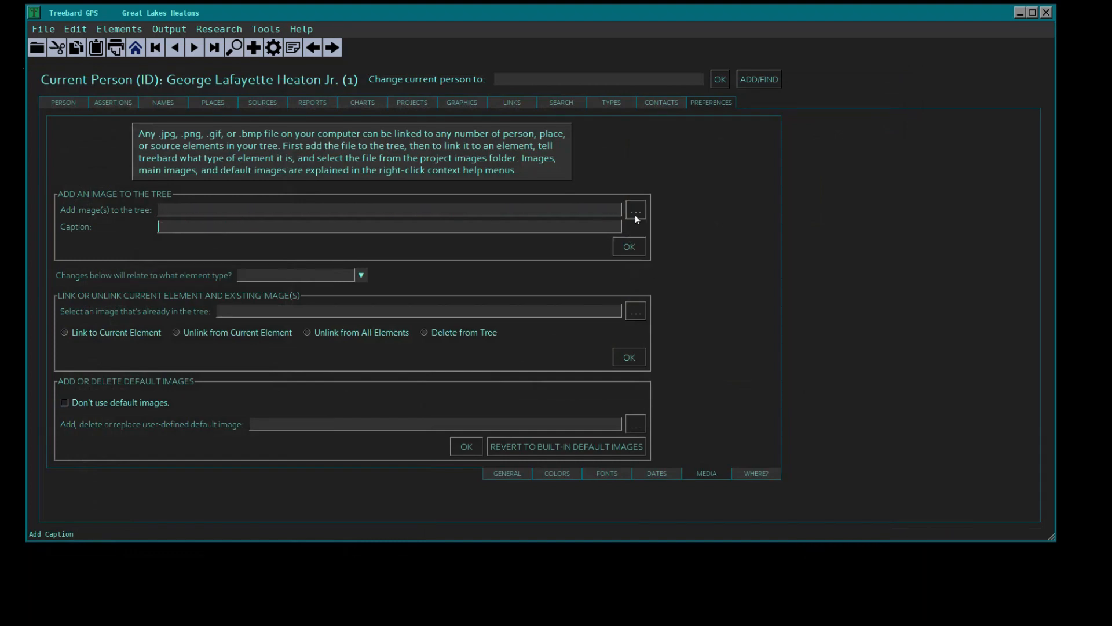
# - Add image0[3] (2).png to the tree, captioned with the person's name followed by "about 1968"
pyautogui.click(636, 211)
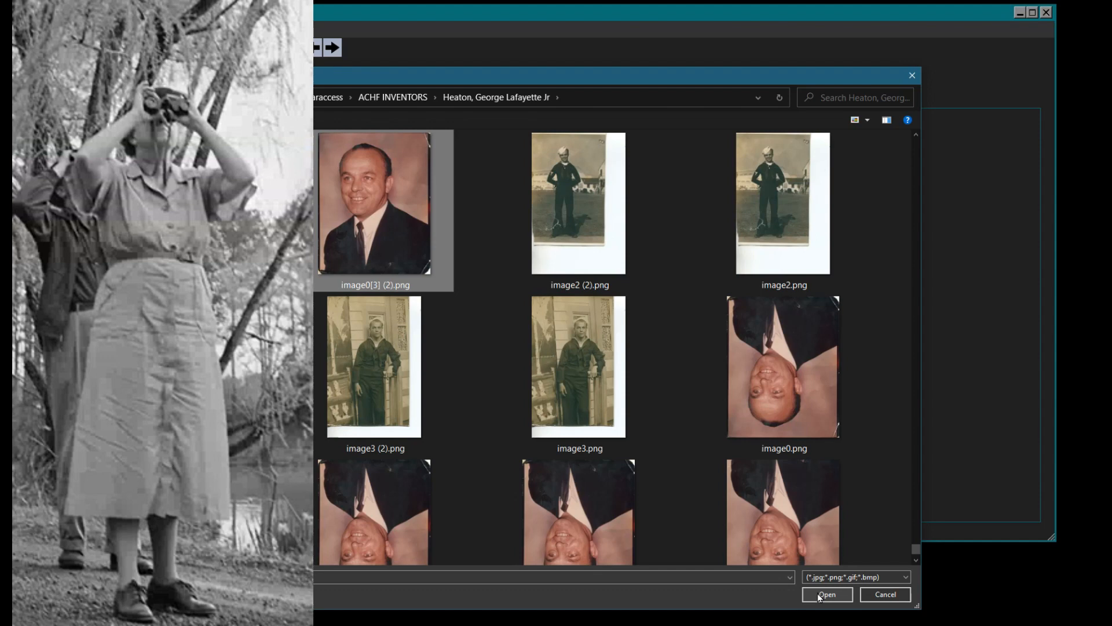
pyautogui.click(820, 596)
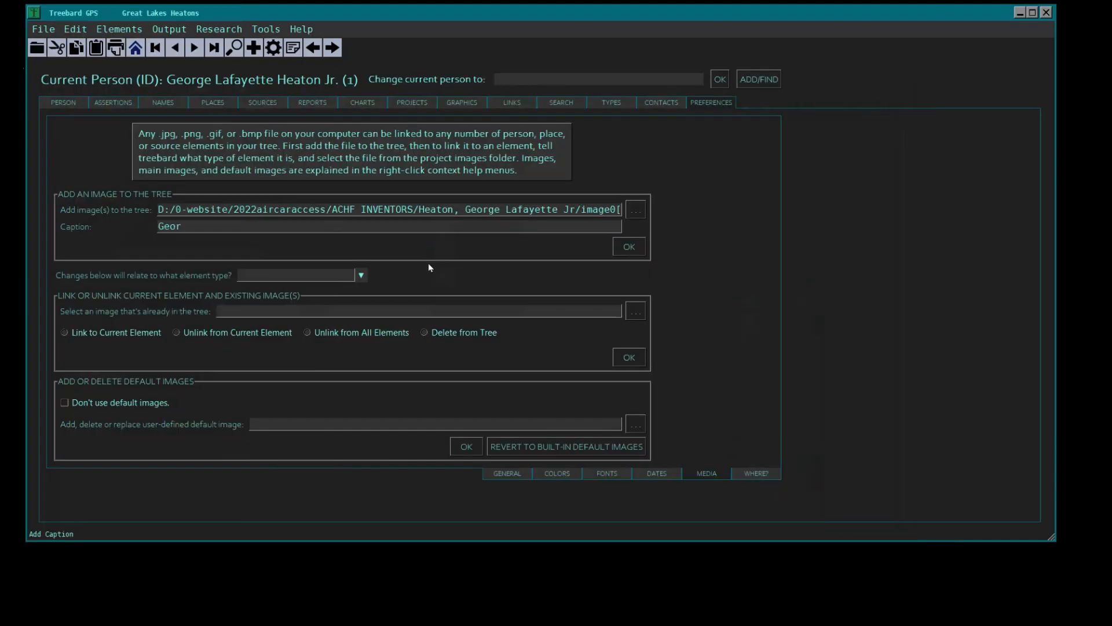
pyautogui.write('60')
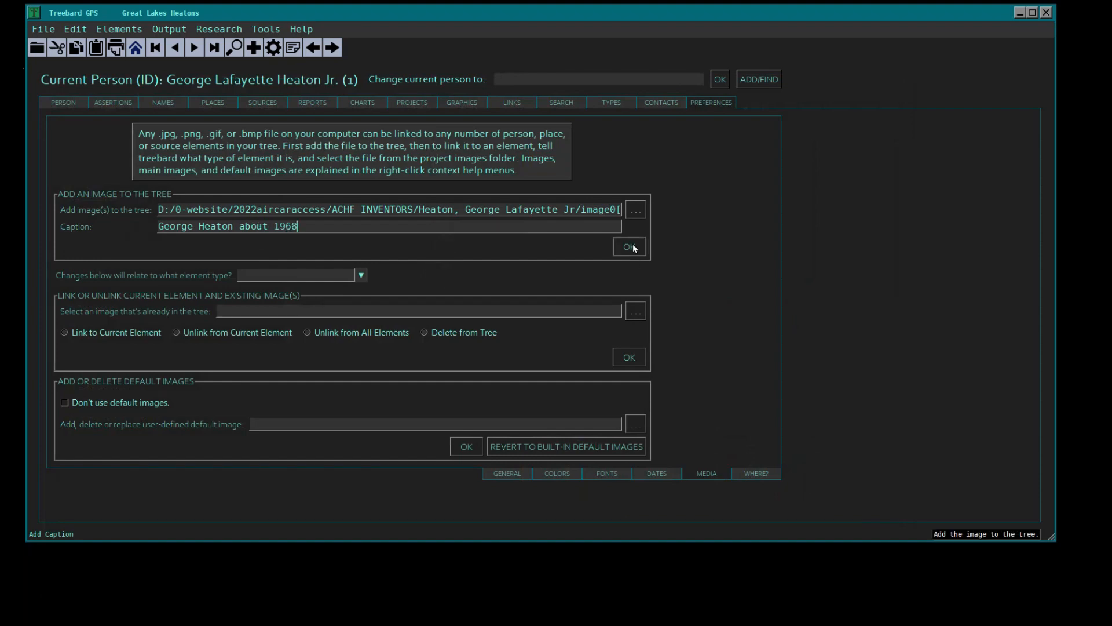
pyautogui.click(632, 247)
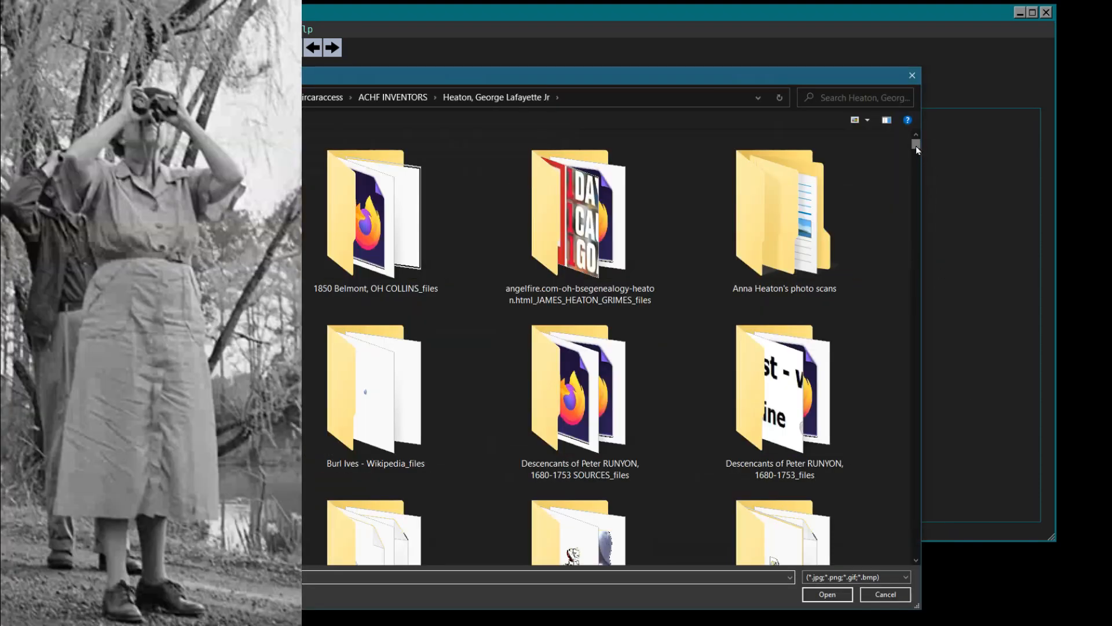
# - Search the source folder for "george" and add UNCLE_GEORGE_1944.jpg to the tree, captioned with the person's name and "Navy portrait"
pyautogui.moveTo(915, 144); pyautogui.dragTo(913, 272)
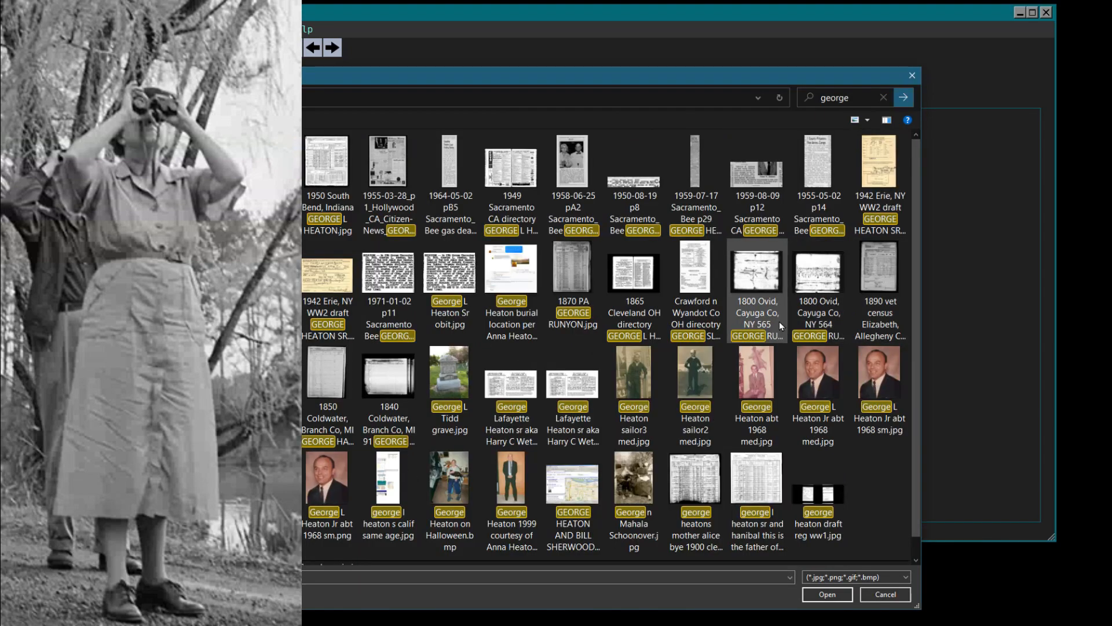
pyautogui.moveTo(915, 171); pyautogui.dragTo(915, 377)
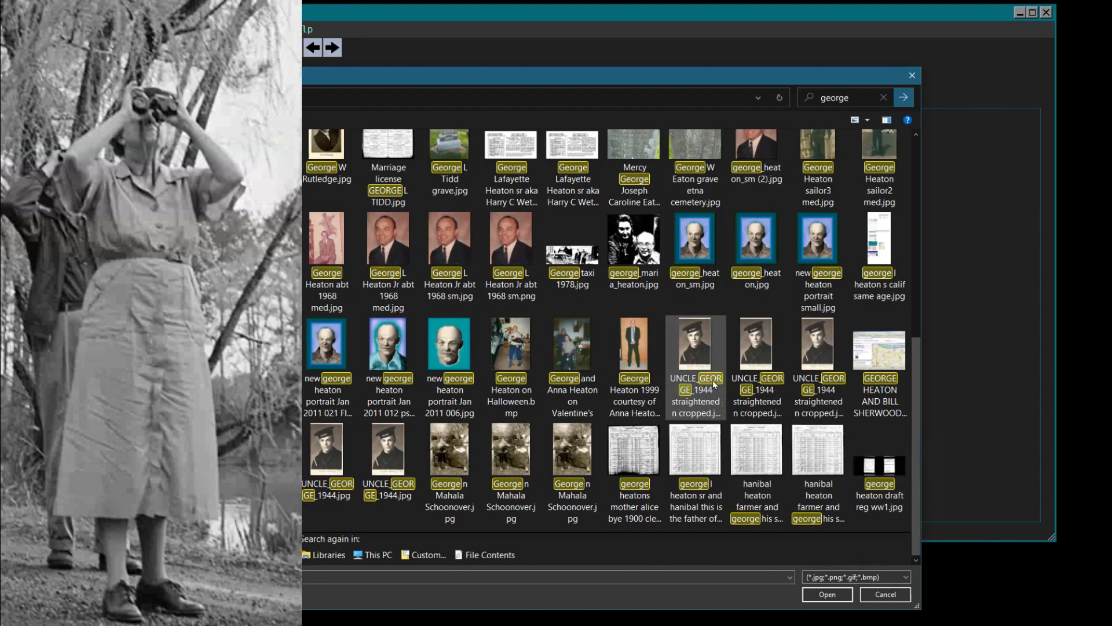
pyautogui.doubleClick(834, 354)
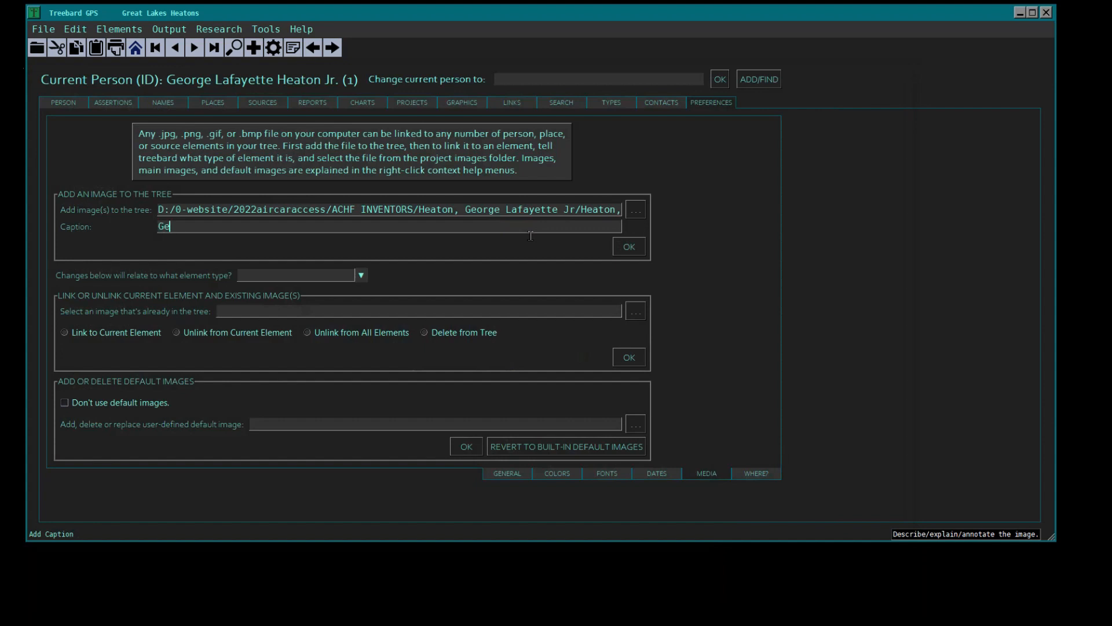
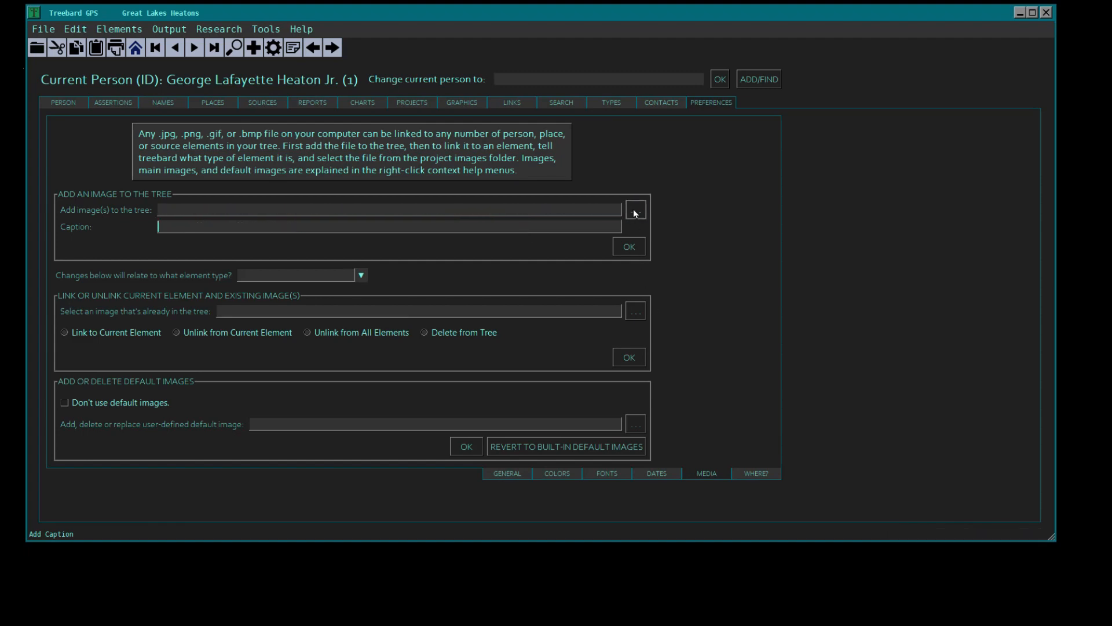
pyautogui.click(635, 210)
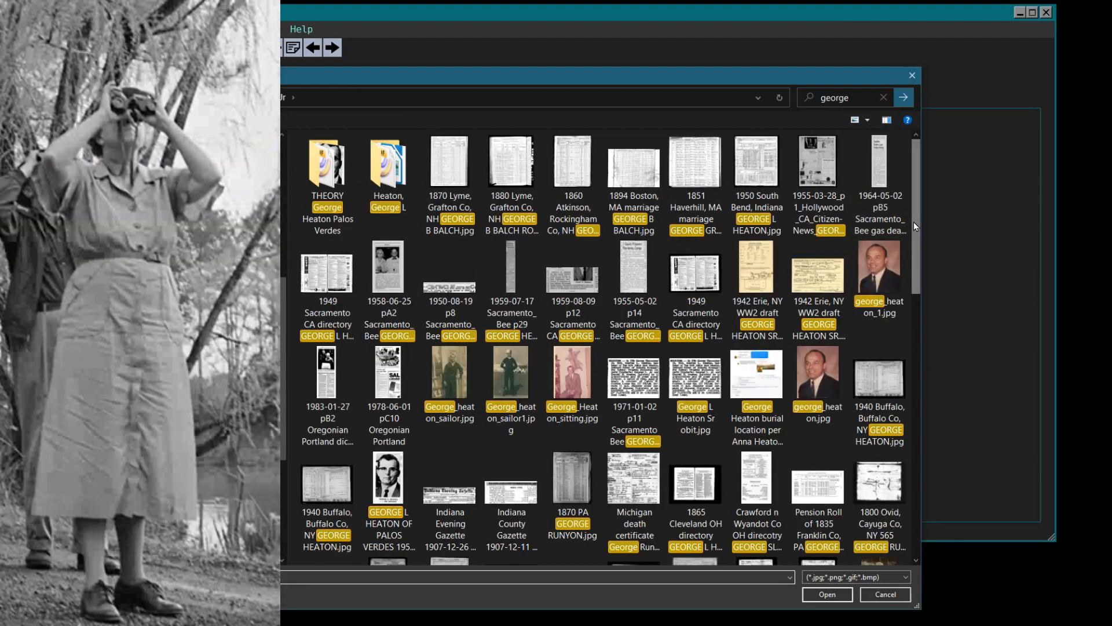
pyautogui.moveTo(914, 222); pyautogui.dragTo(917, 226)
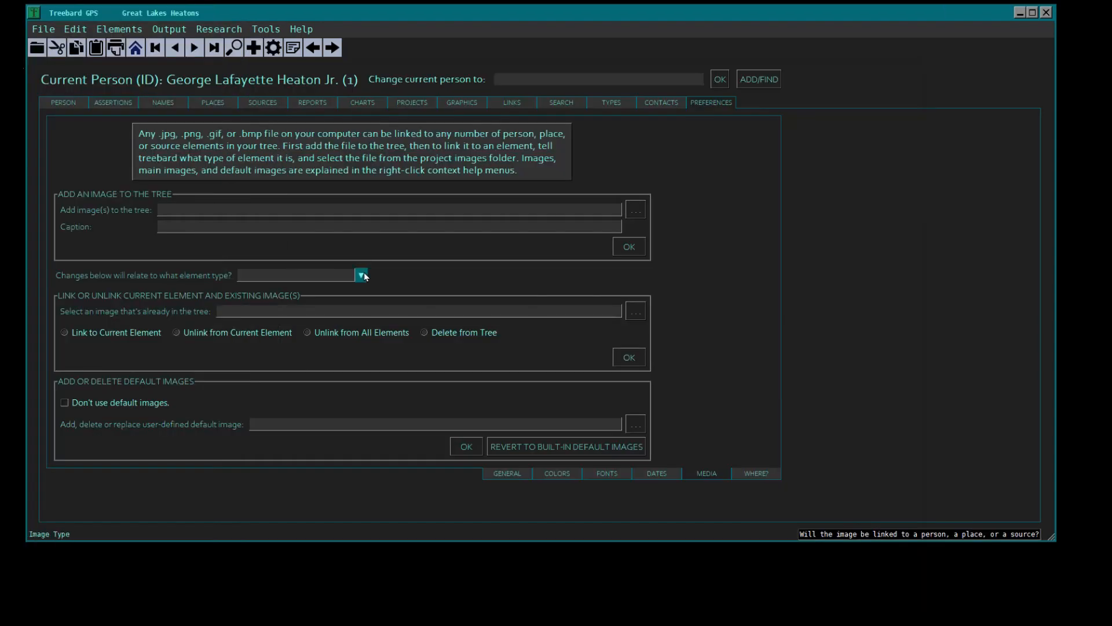
# - Link the existing tree image image0[3] (2).png to the current person, with the element type set to male
pyautogui.click(361, 275)
pyautogui.click(259, 293)
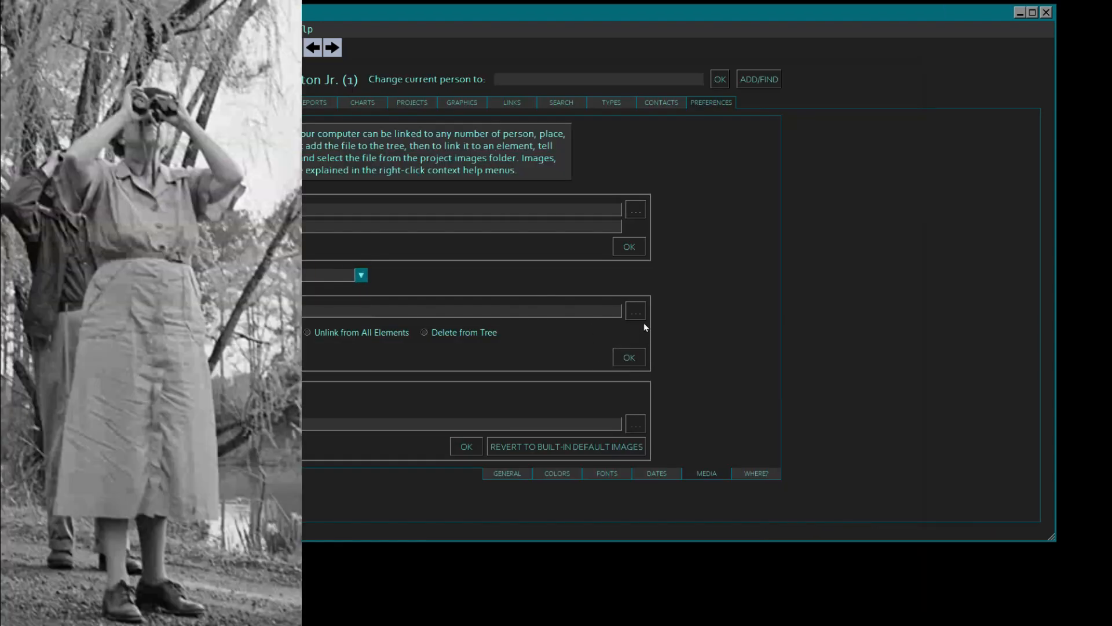
pyautogui.click(635, 313)
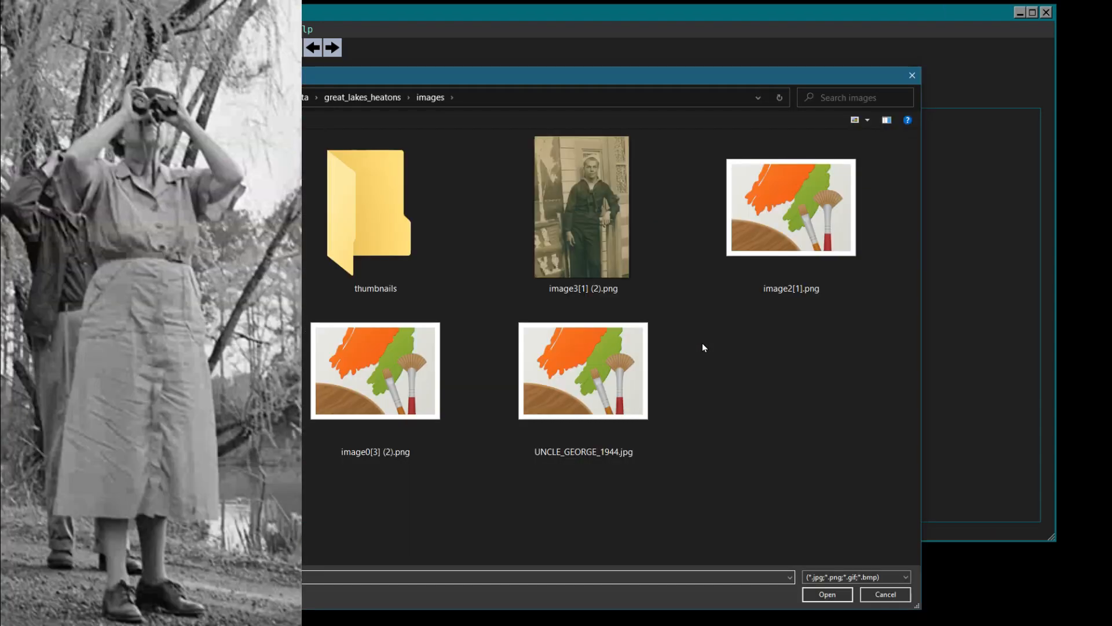
pyautogui.click(374, 388)
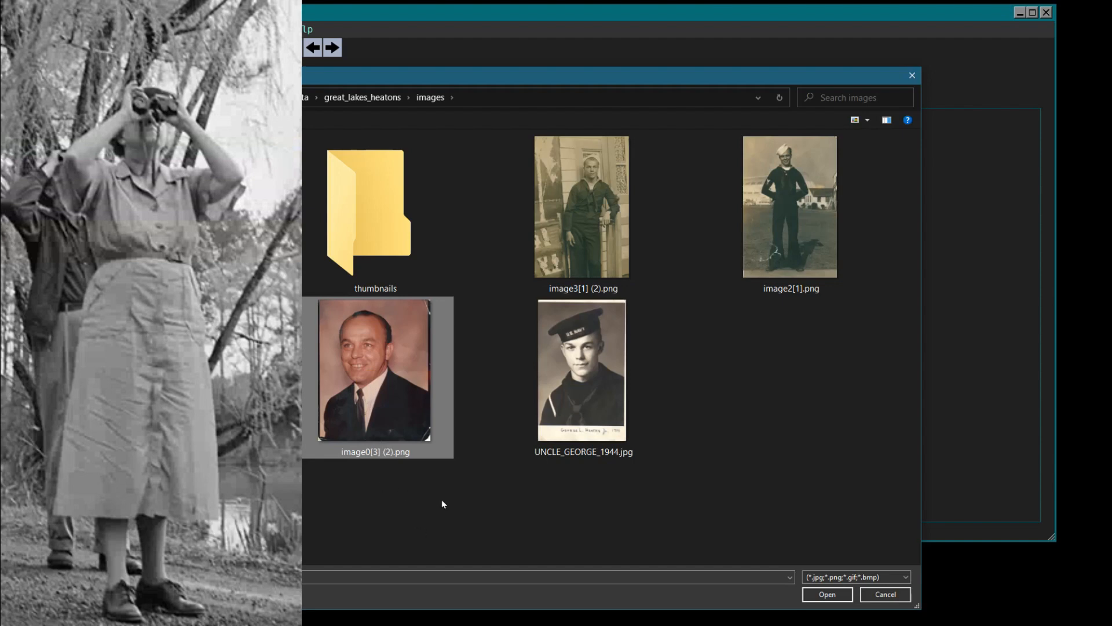
pyautogui.click(827, 594)
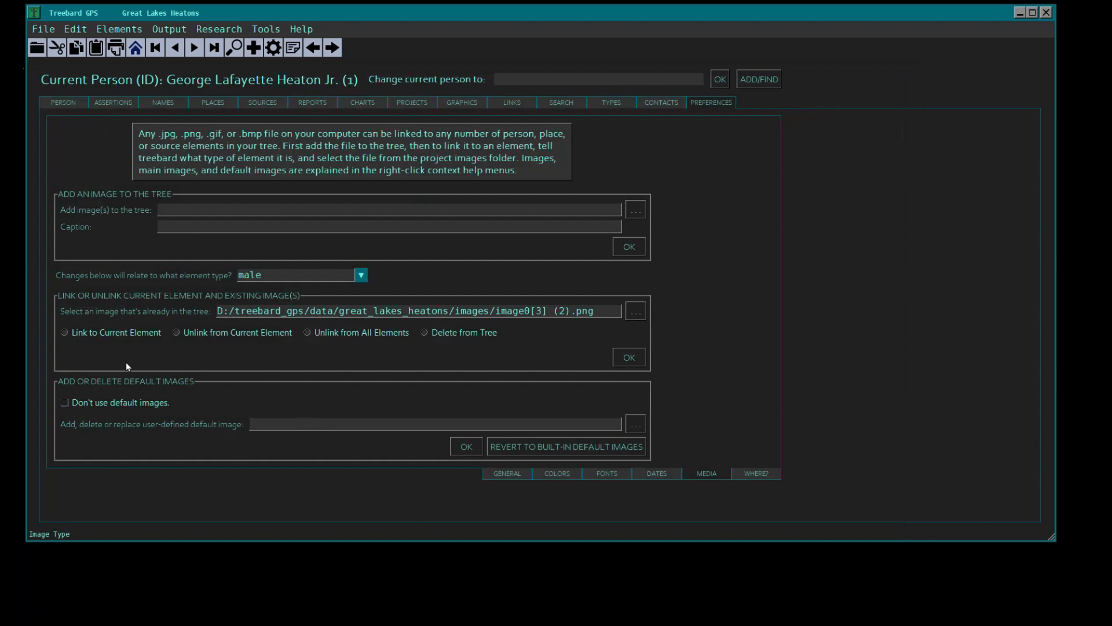
pyautogui.click(64, 333)
pyautogui.click(630, 359)
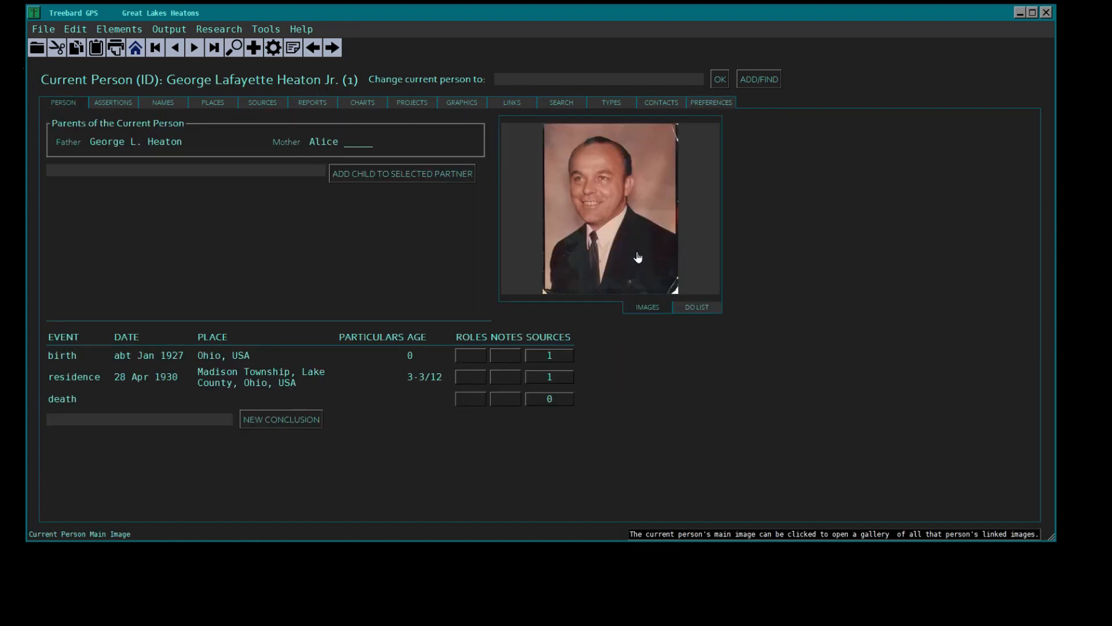
# - Open the main image from the current person's gallery for editing and start making a resized copy of it
pyautogui.click(609, 193)
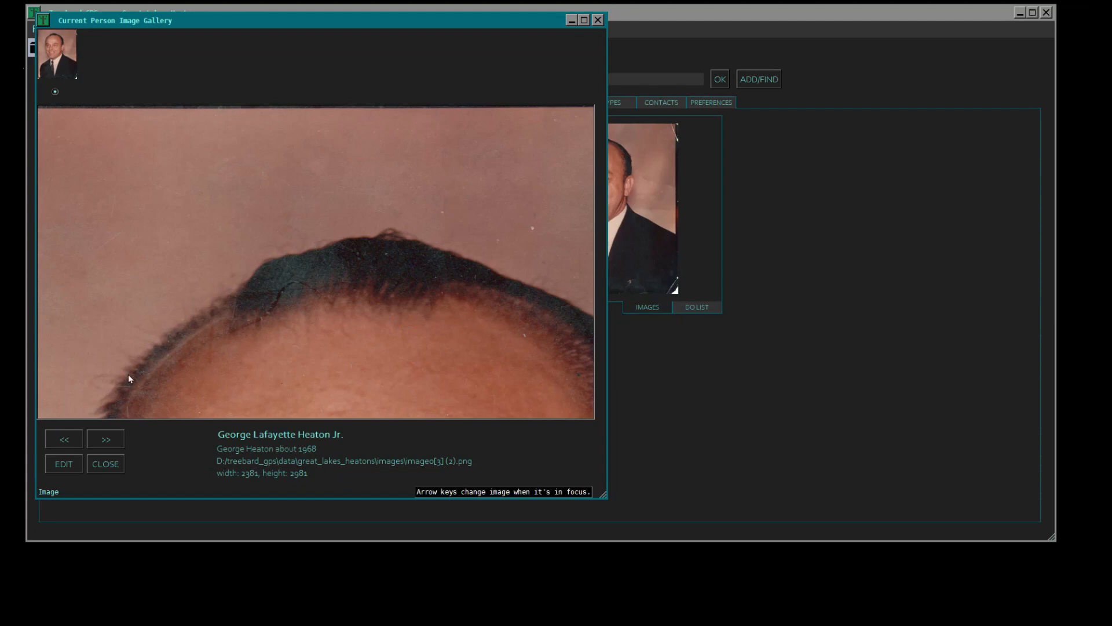
pyautogui.click(65, 464)
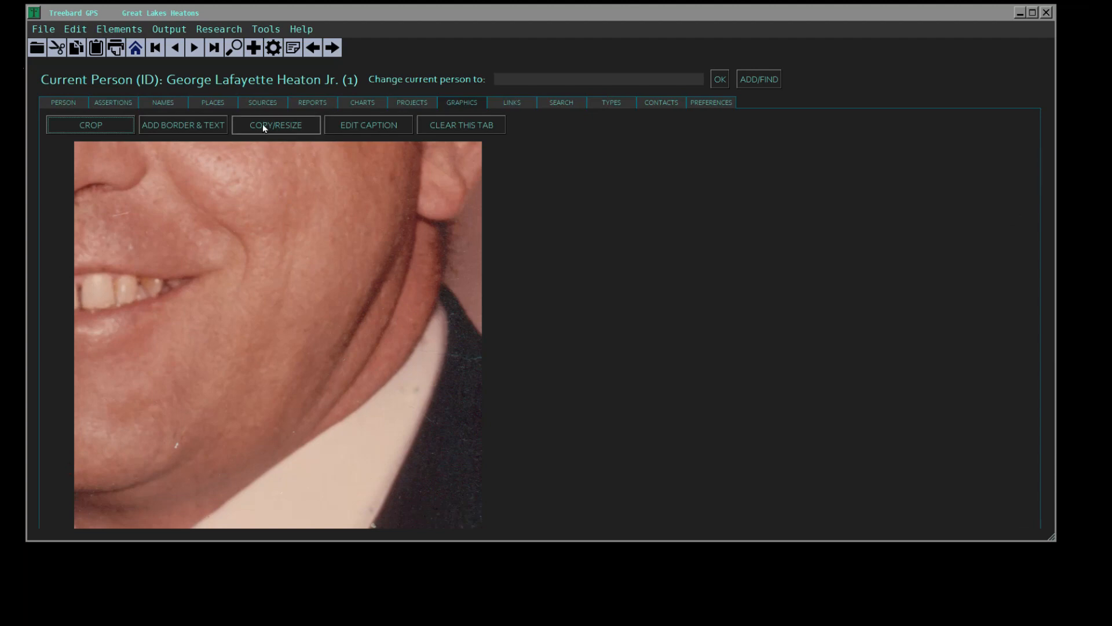
pyautogui.click(262, 123)
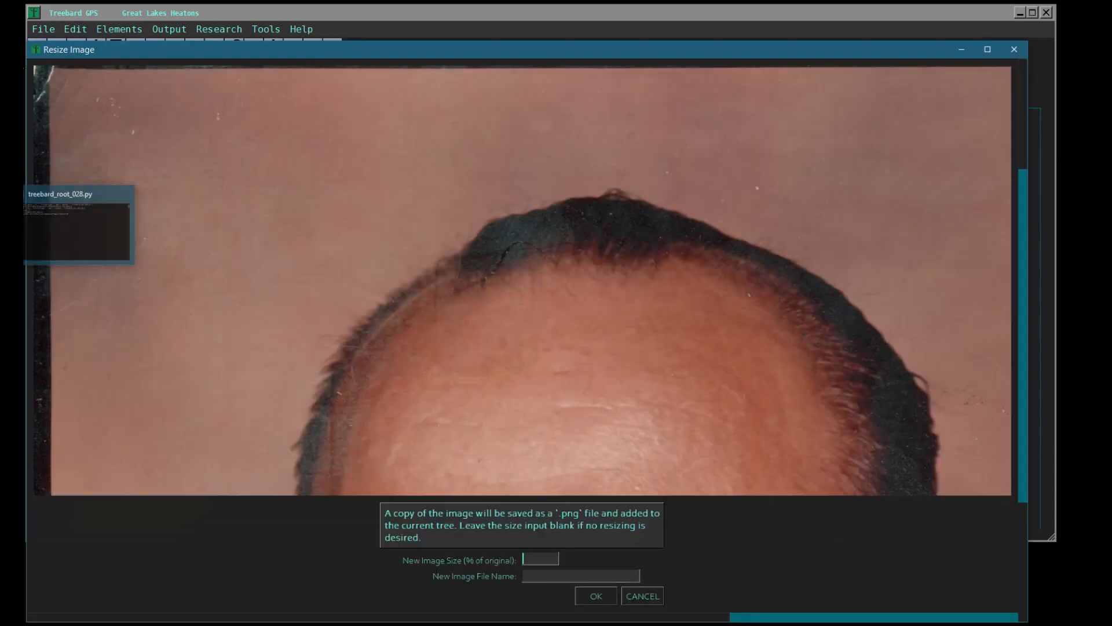
pyautogui.moveTo(714, 618); pyautogui.dragTo(602, 499)
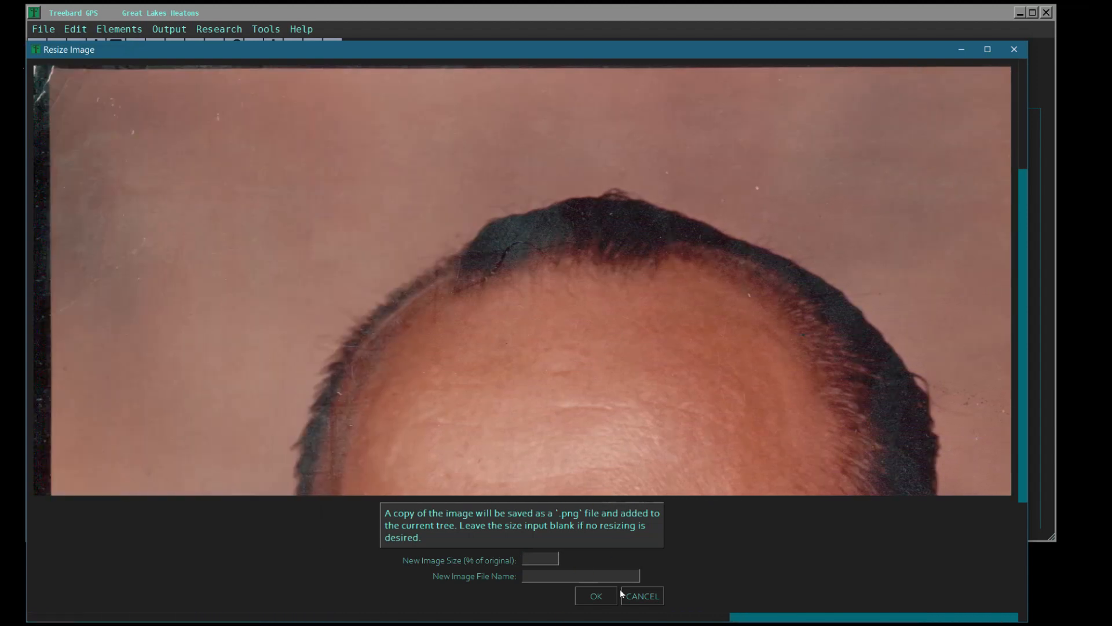
pyautogui.moveTo(741, 622); pyautogui.dragTo(575, 605)
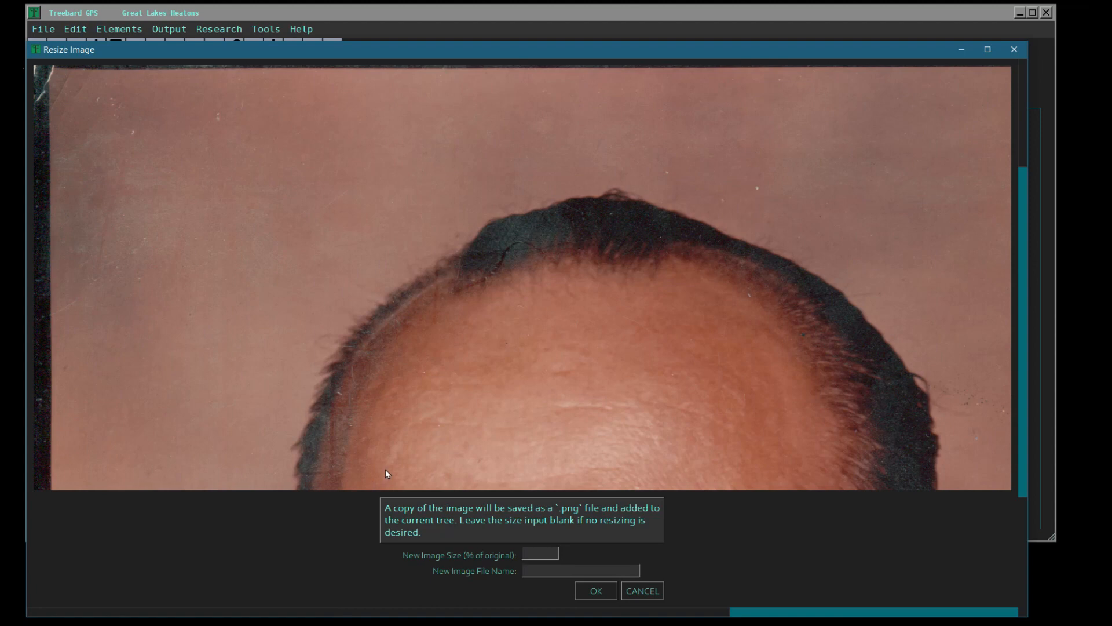
# - Save the copy at 20% of the original size, with the person's name followed by "_20pc" as file name
pyautogui.write('20')
pyautogui.press('Tab')
pyautogui.press('Tab')
pyautogui.press('Return')
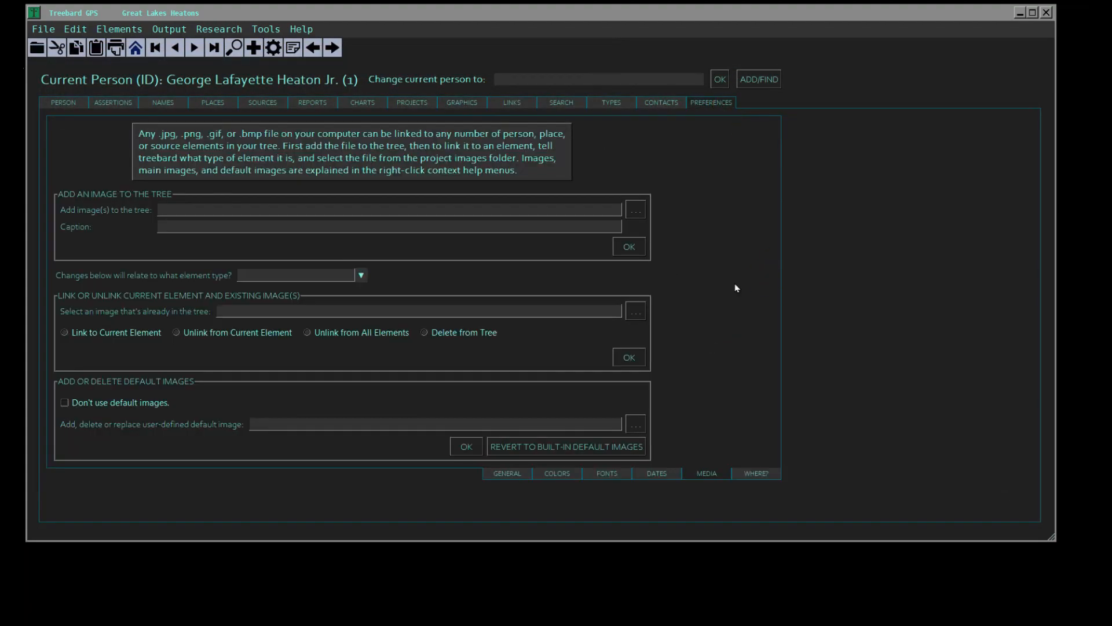
# - Link the resized 20pc copy to the current person with element type male and make it the main image
pyautogui.click(637, 311)
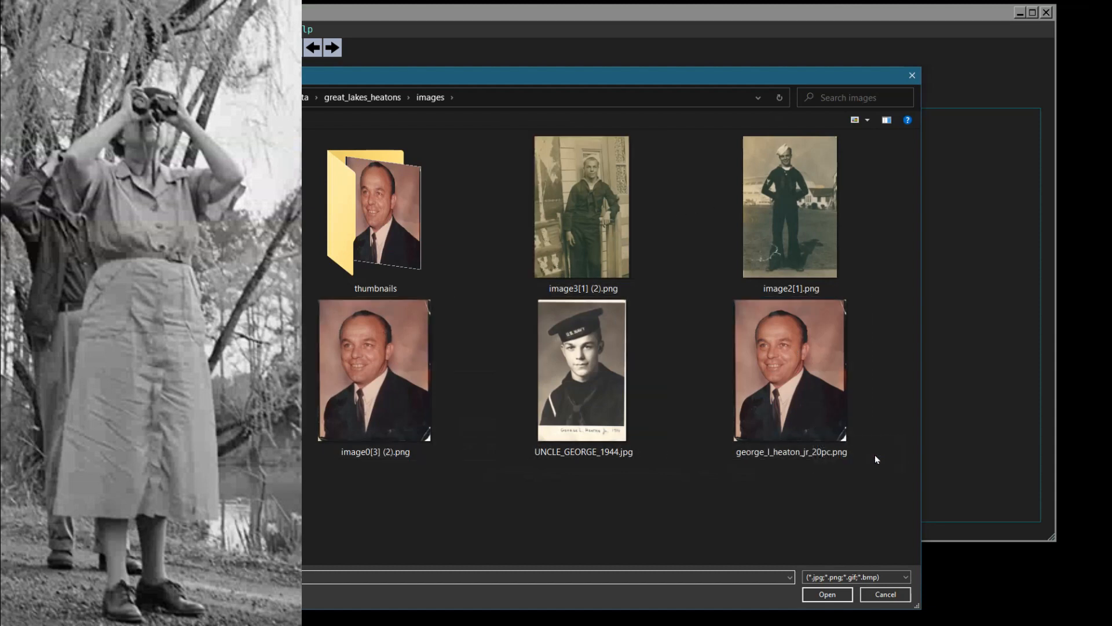
pyautogui.click(912, 76)
pyautogui.click(273, 276)
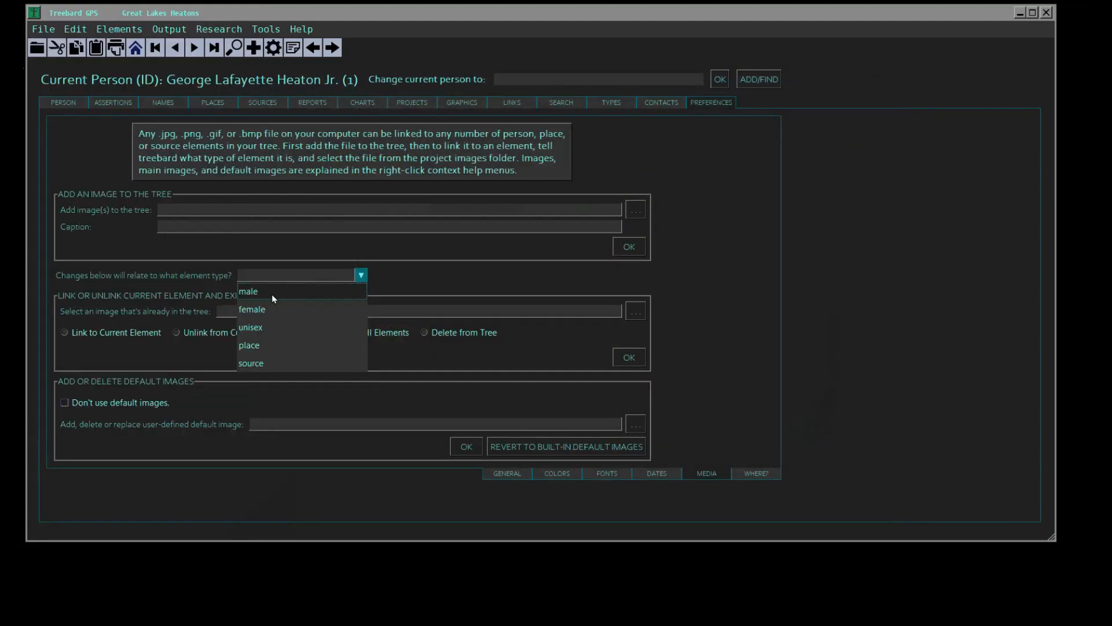
pyautogui.click(272, 294)
pyautogui.click(434, 302)
pyautogui.click(635, 311)
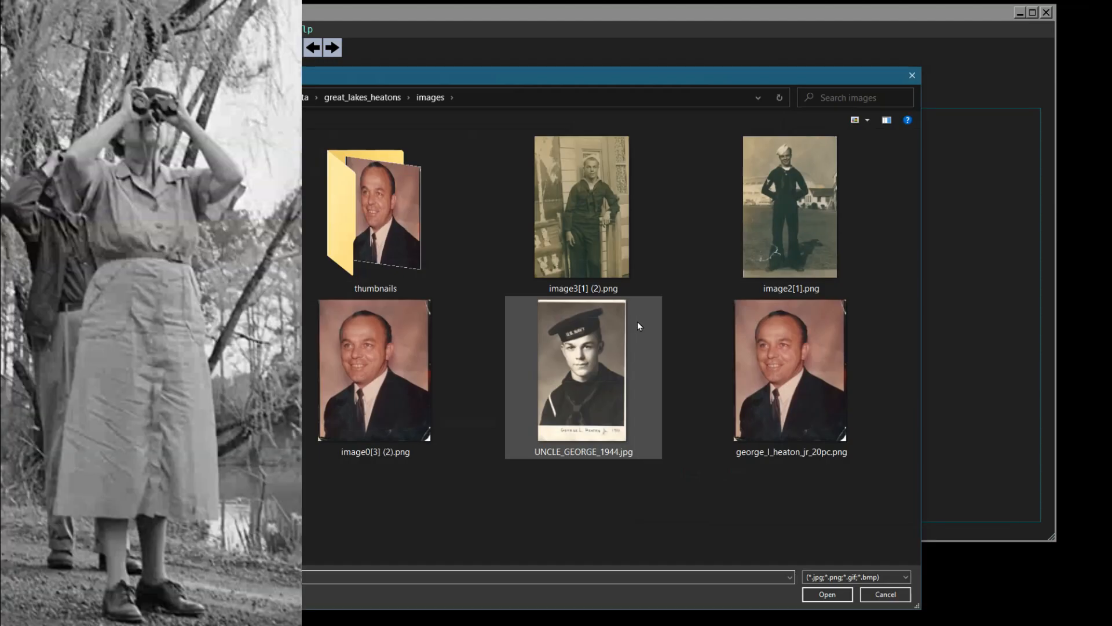
pyautogui.click(788, 438)
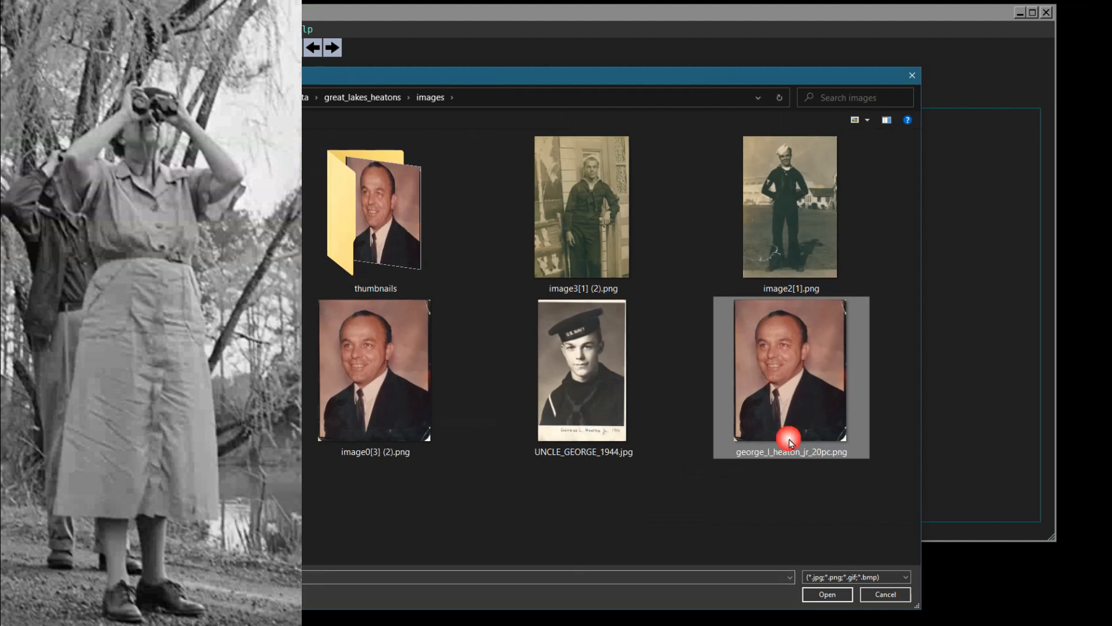
pyautogui.click(829, 594)
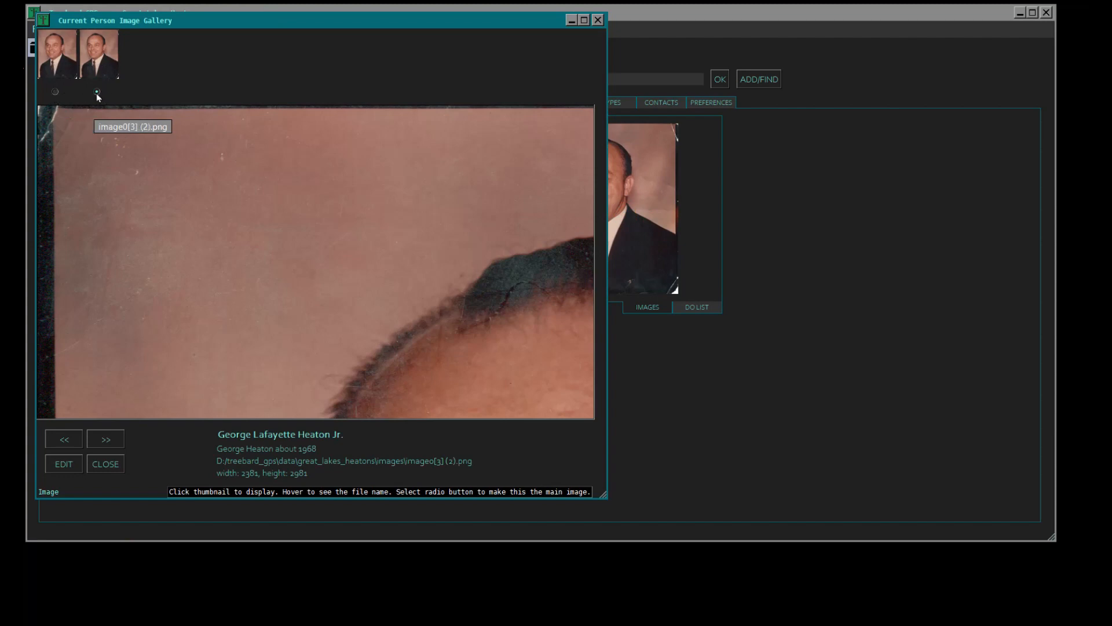
pyautogui.click(55, 92)
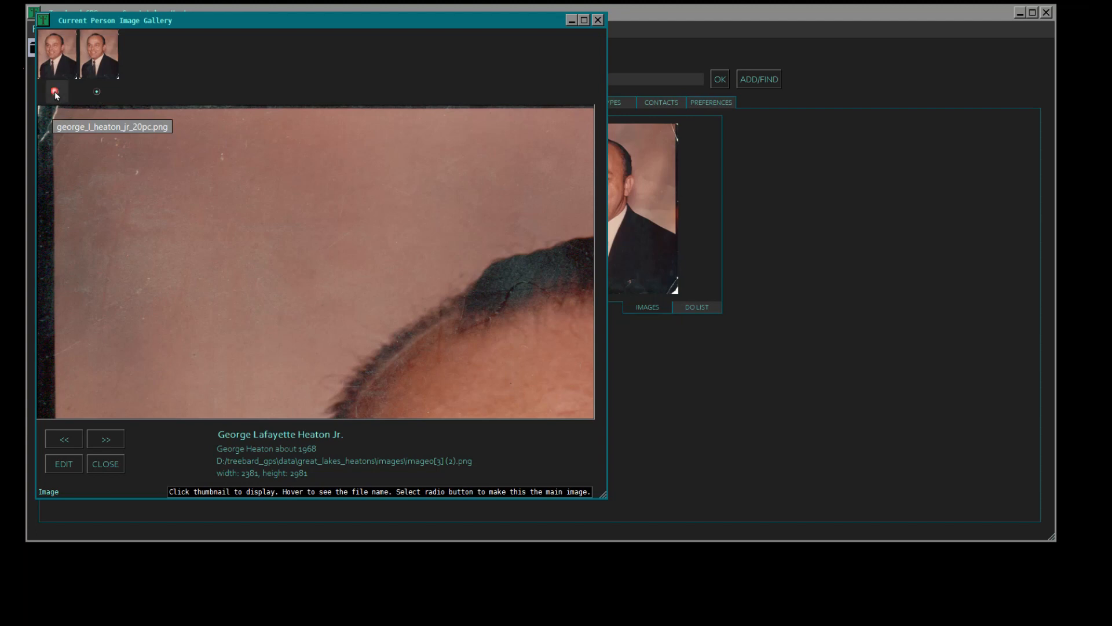
pyautogui.click(631, 233)
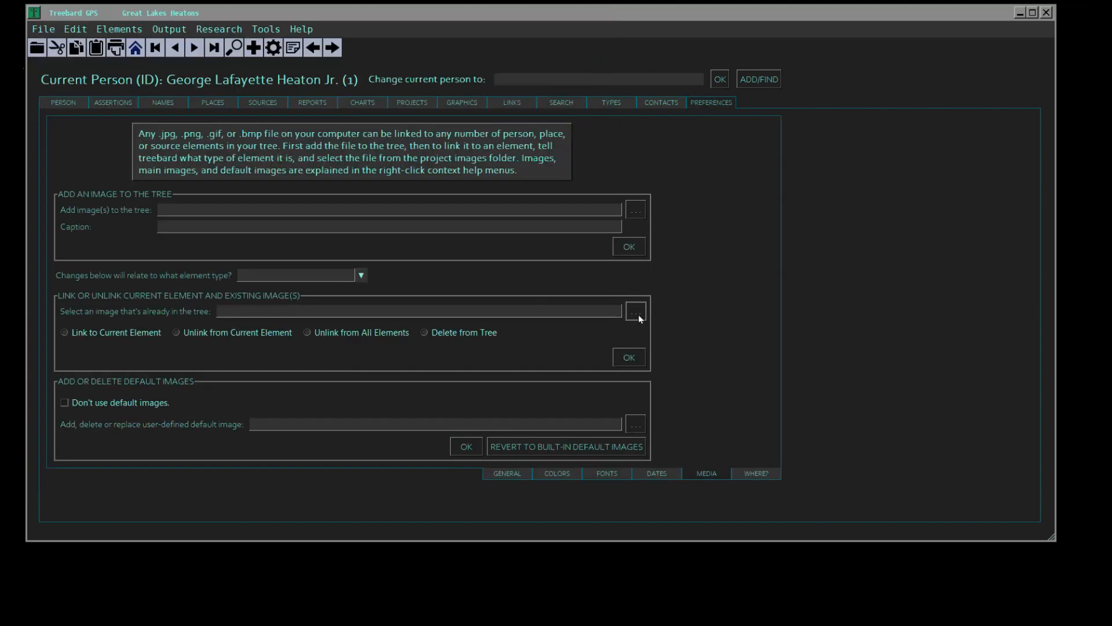
# - Delete image0[3] (2).png from the tree with element type male, and check the current person's image gallery
pyautogui.click(361, 274)
pyautogui.click(272, 293)
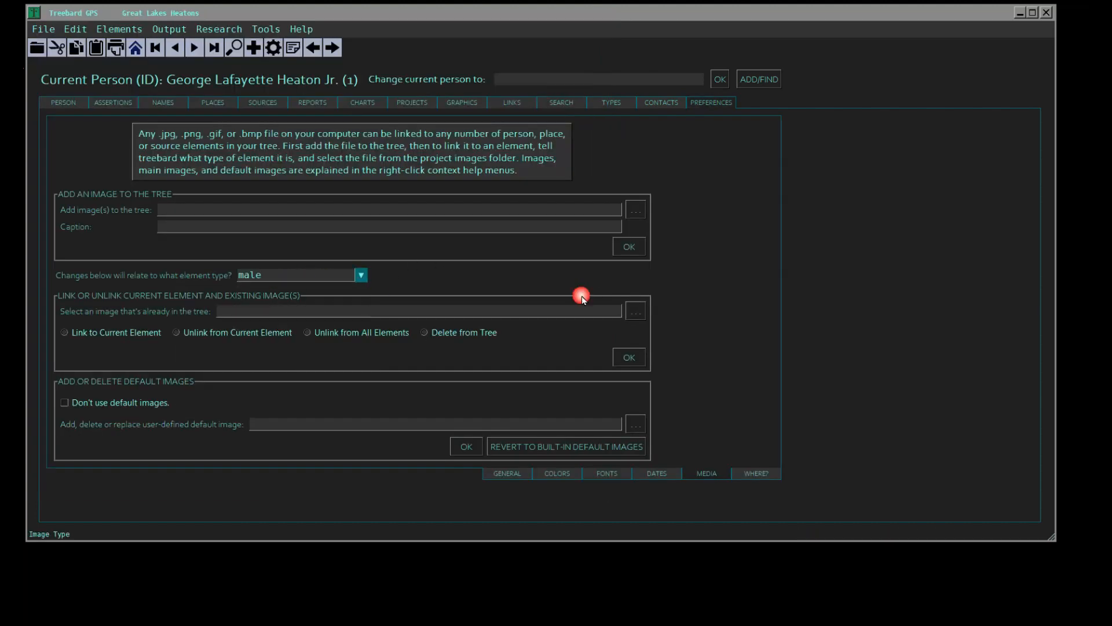
pyautogui.click(635, 311)
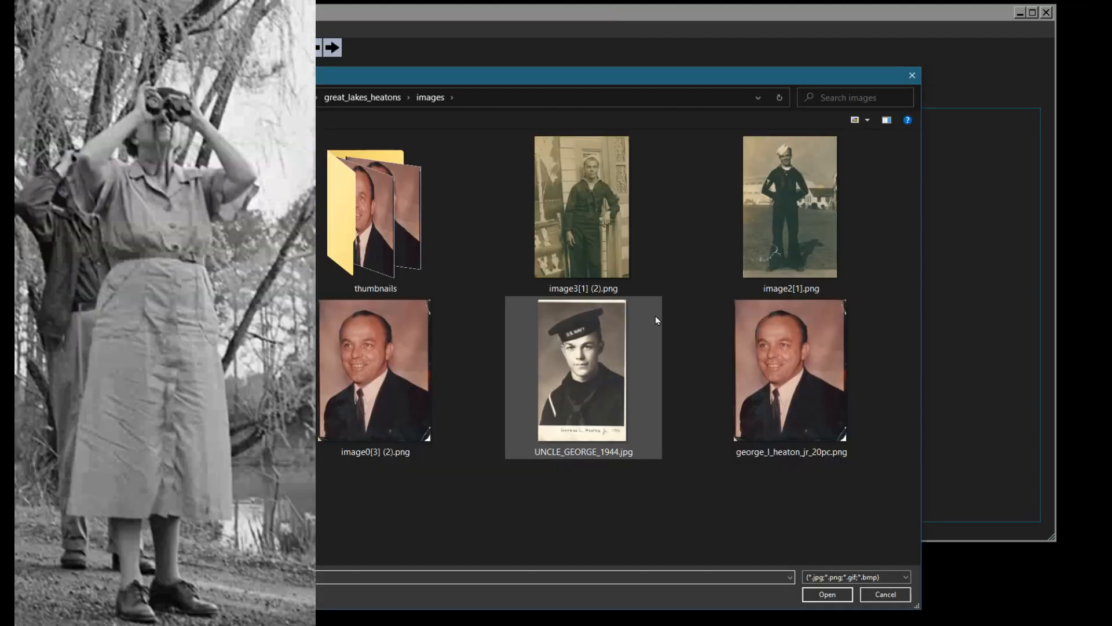
pyautogui.click(366, 389)
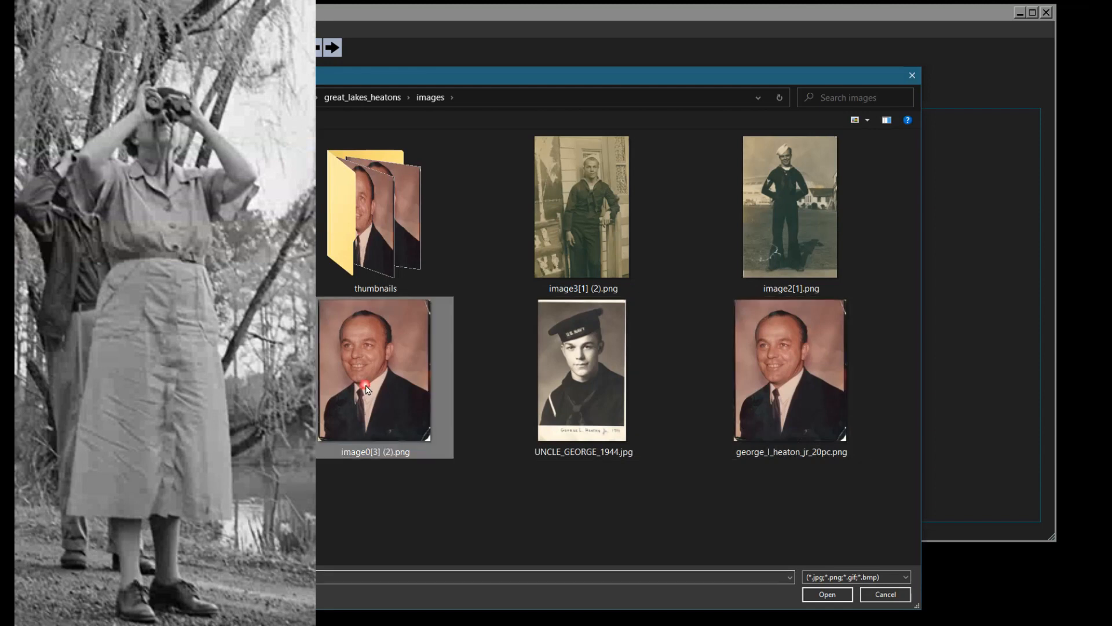
pyautogui.click(827, 593)
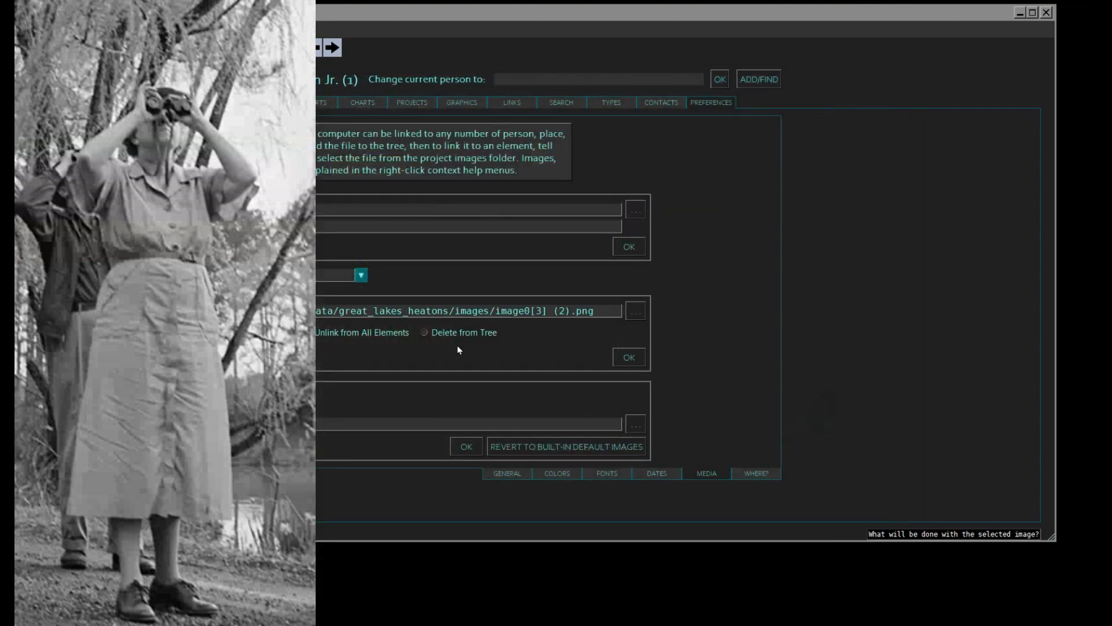
pyautogui.click(424, 333)
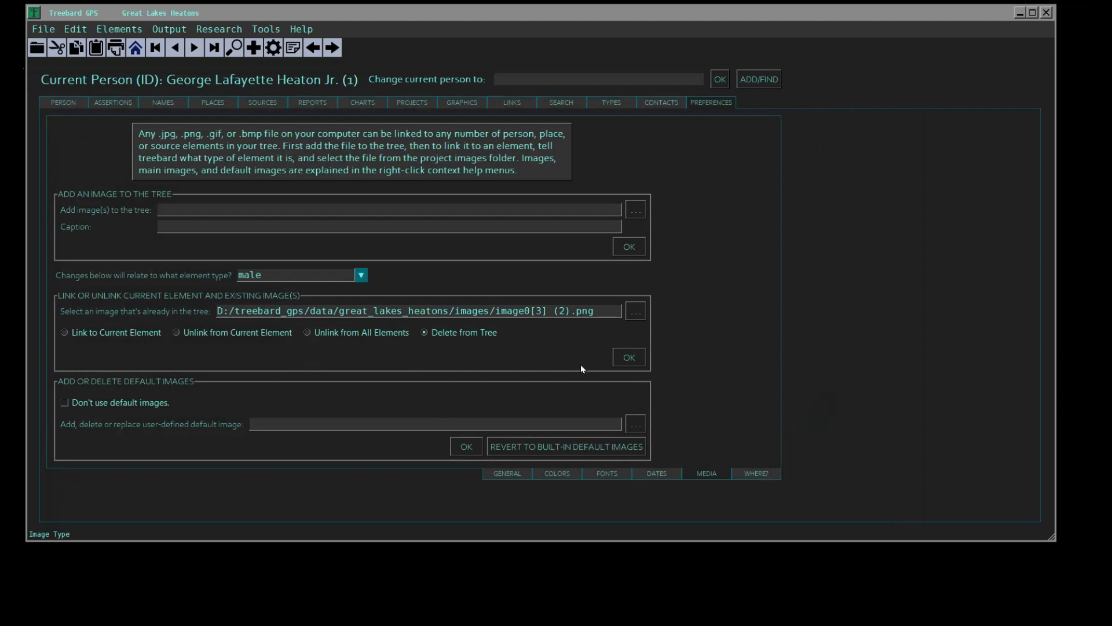
pyautogui.click(630, 358)
pyautogui.click(66, 103)
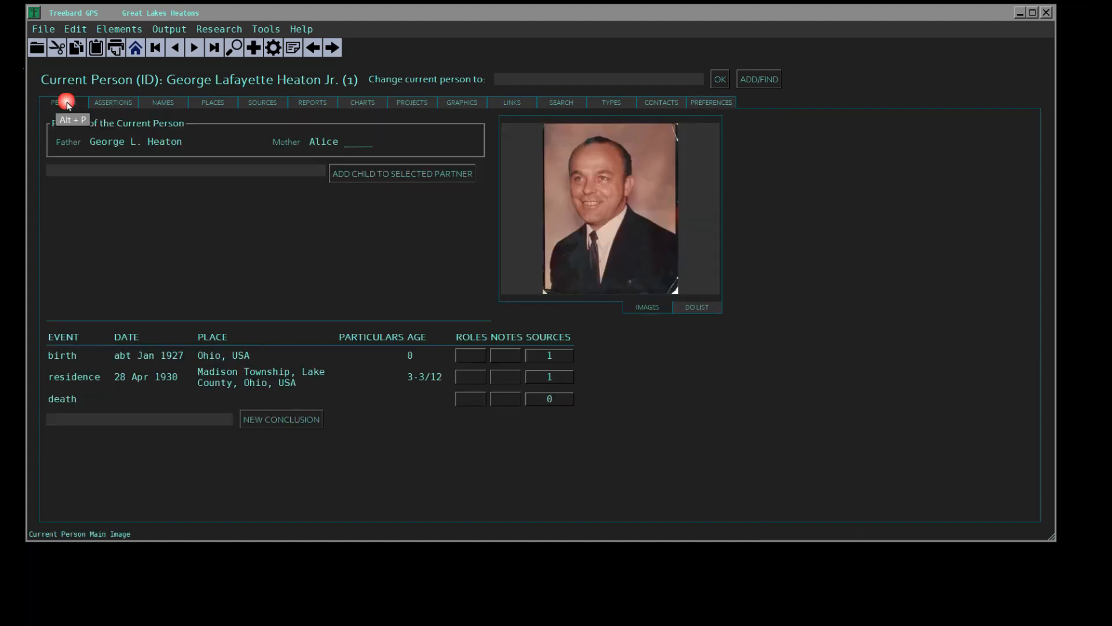
pyautogui.click(622, 242)
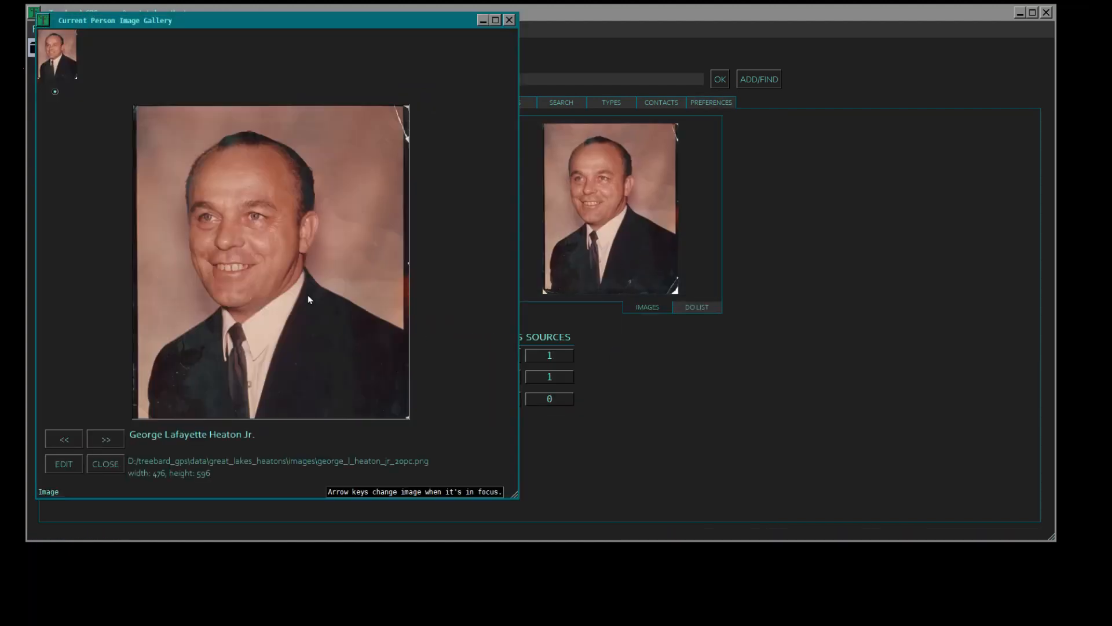
pyautogui.click(579, 284)
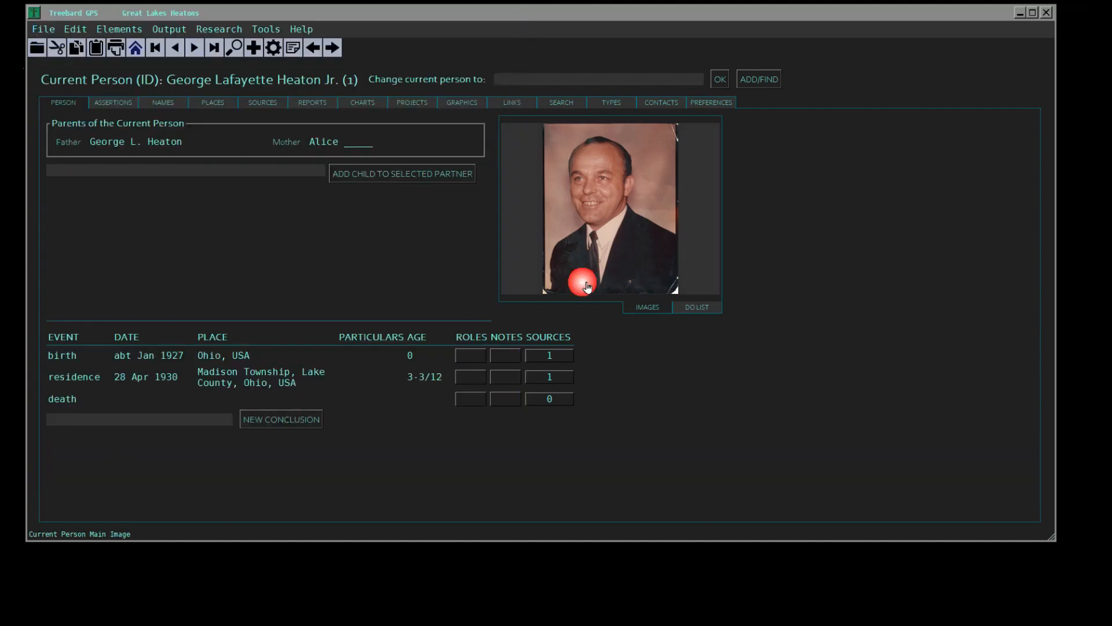
# - Link the existing tree image UNCLE_GEORGE_1944.jpg to the current person, with the element type set to male
pyautogui.click(711, 102)
pyautogui.click(361, 275)
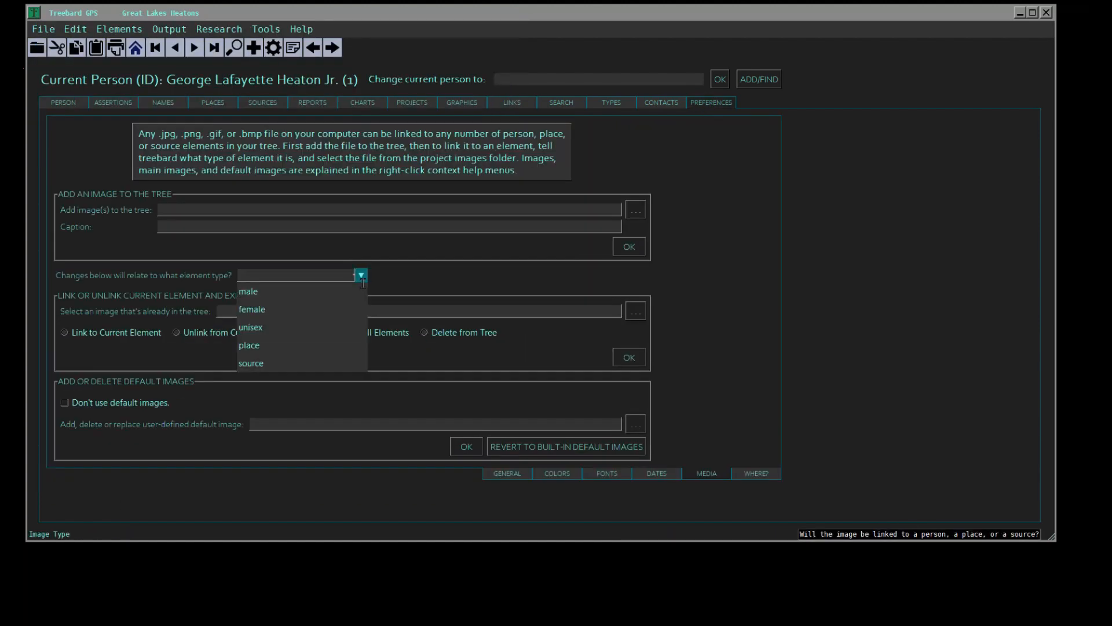
pyautogui.click(263, 290)
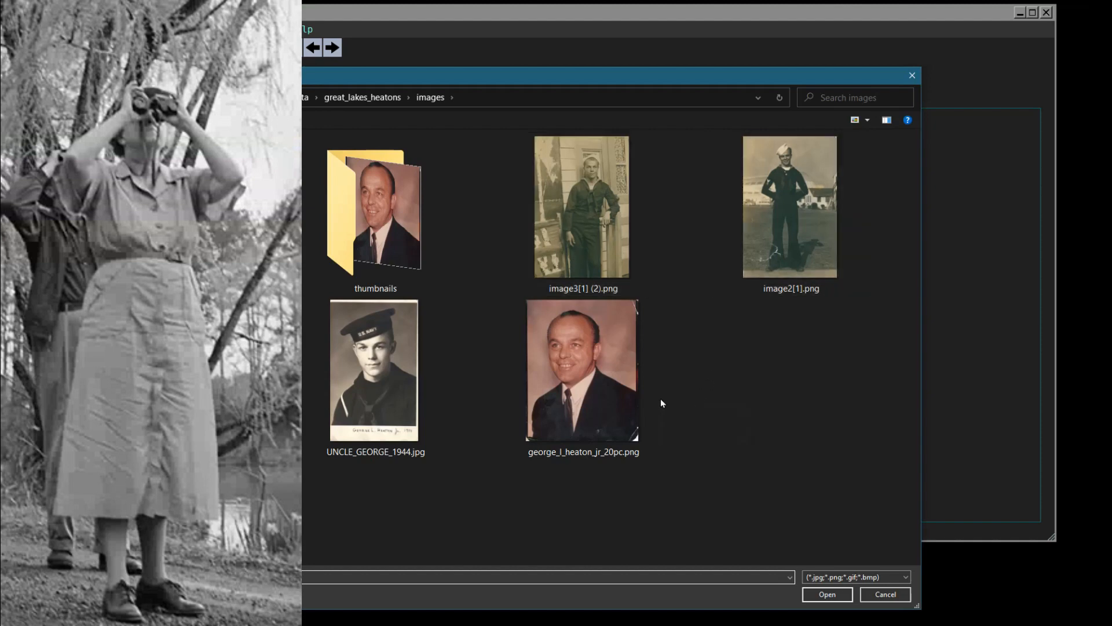
pyautogui.doubleClick(406, 403)
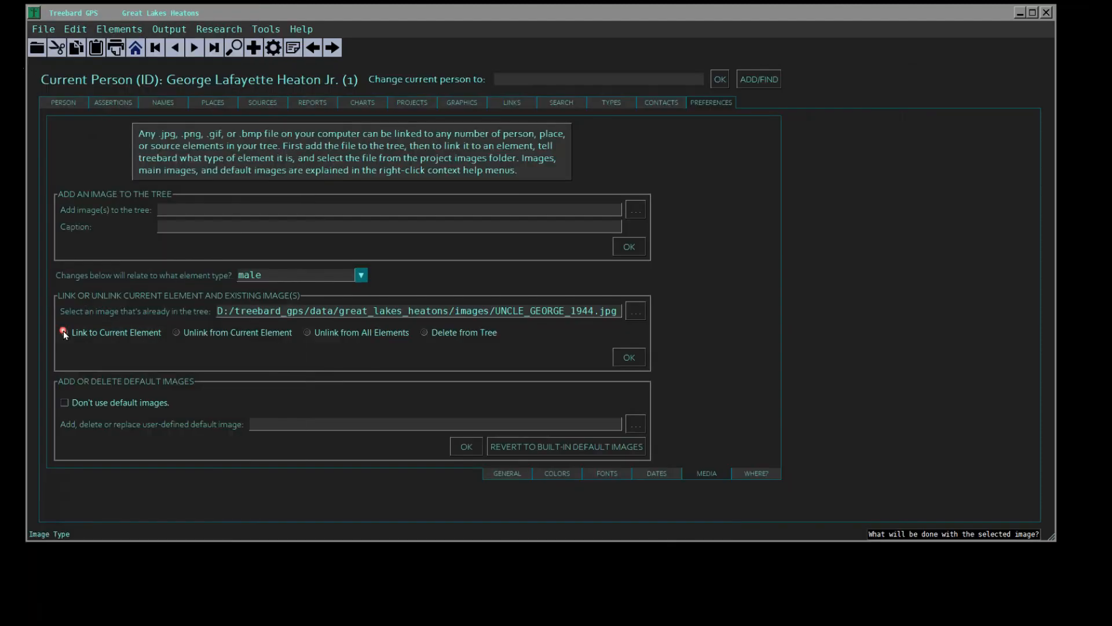
pyautogui.click(64, 332)
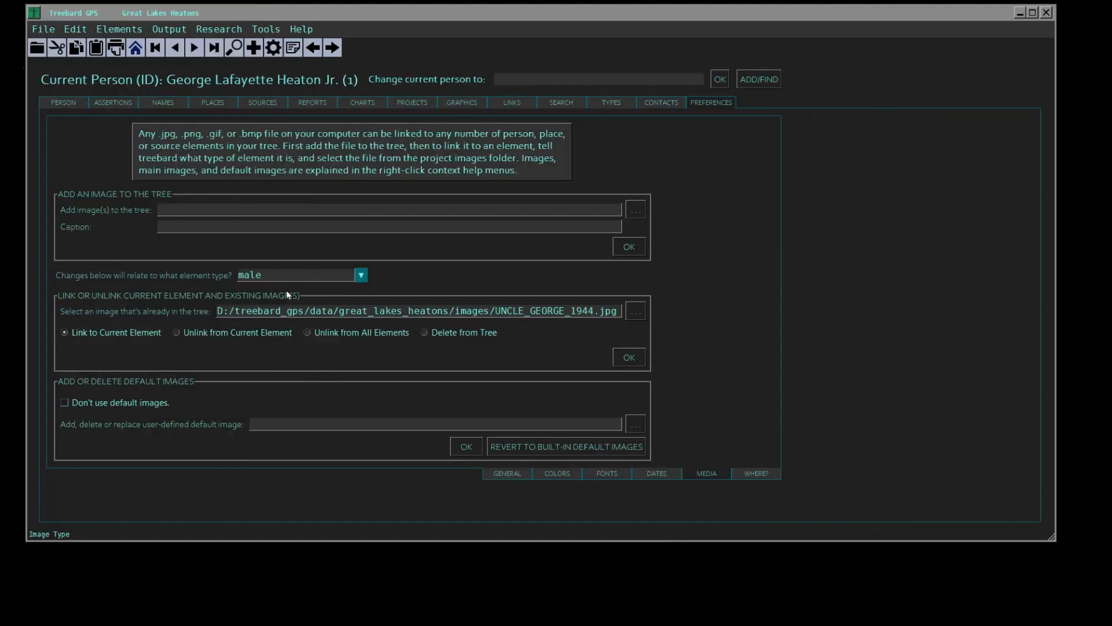
pyautogui.click(629, 358)
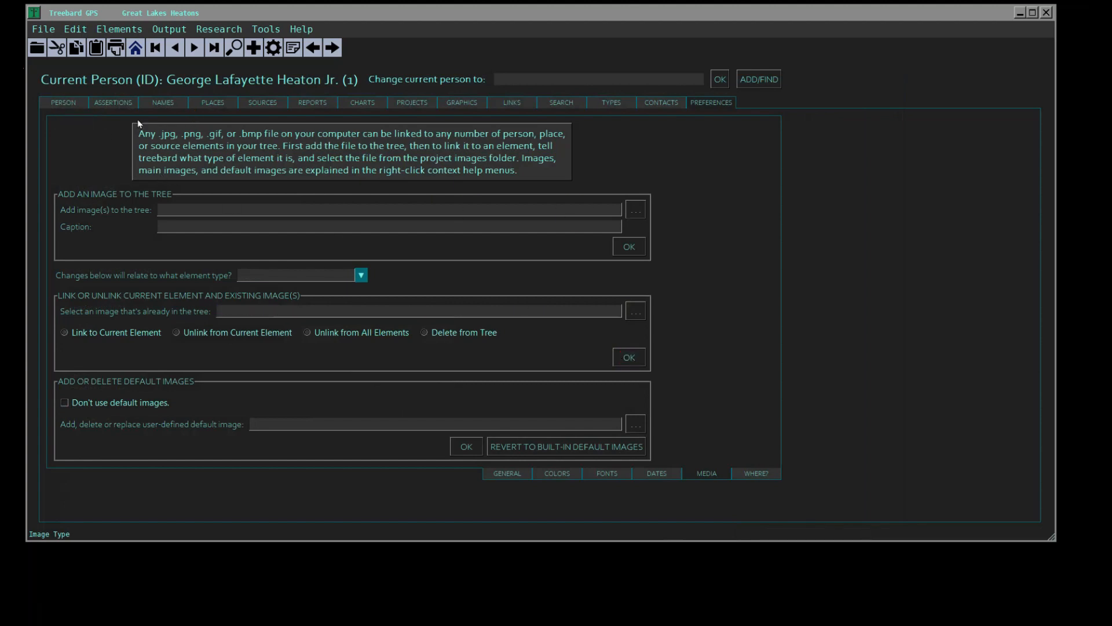
# - Browse the linked images in the current person's gallery forwards and backwards to examine each picture and its caption
pyautogui.click(69, 102)
pyautogui.click(630, 248)
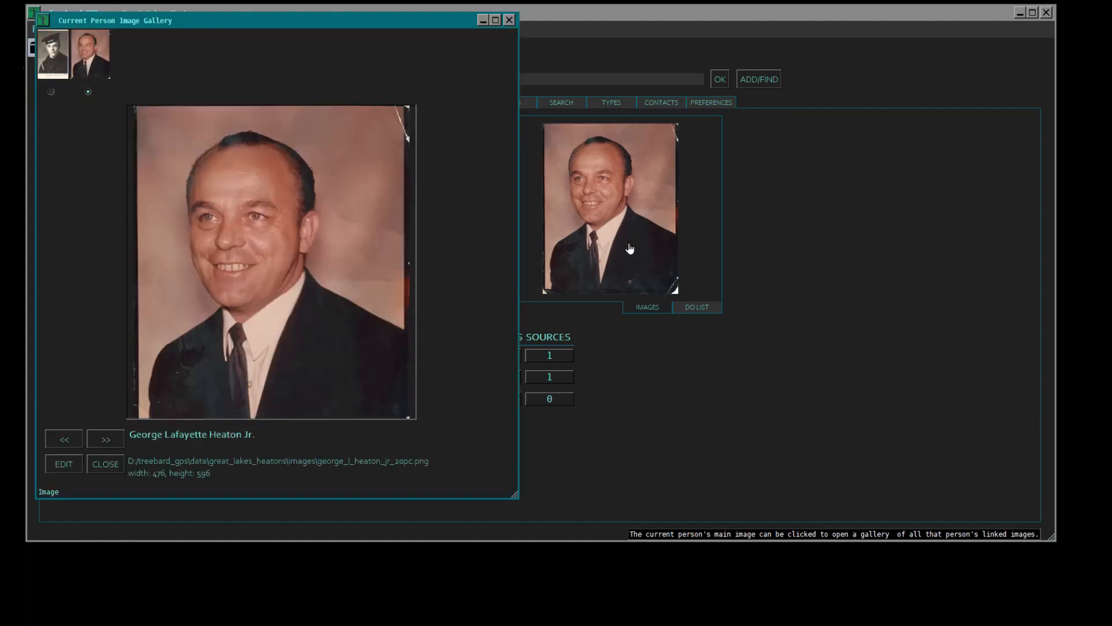
pyautogui.click(47, 58)
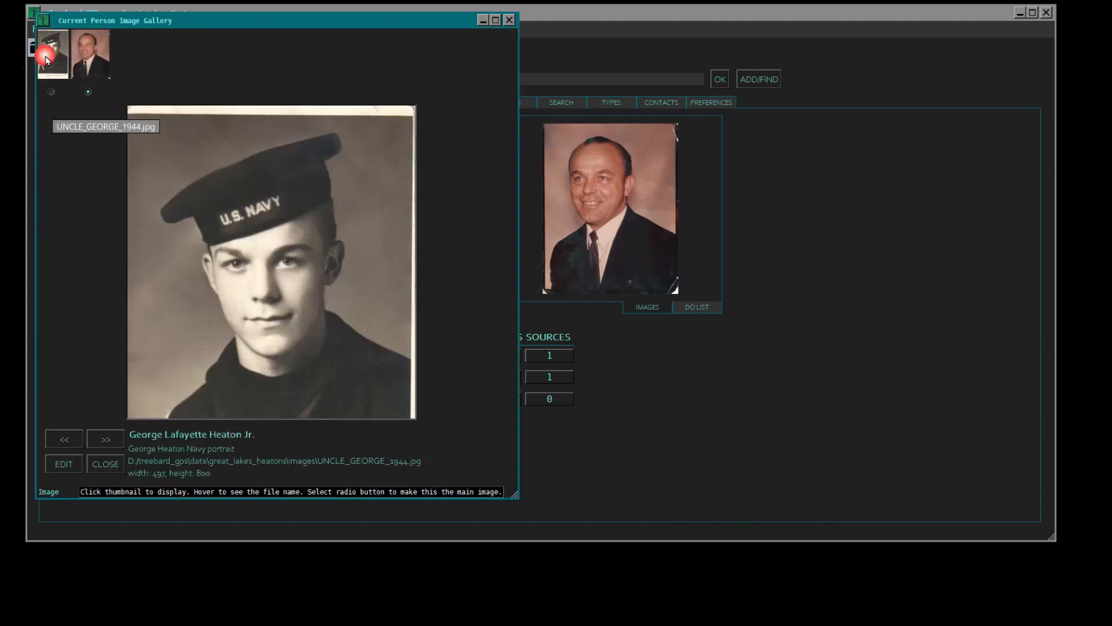
pyautogui.click(98, 60)
pyautogui.click(111, 438)
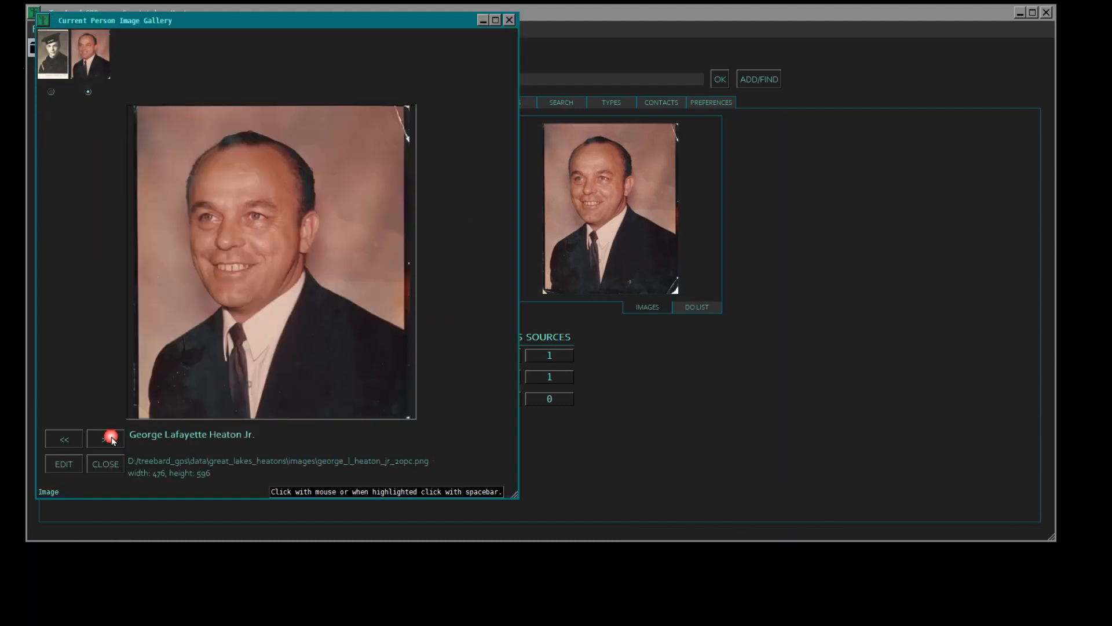
pyautogui.click(111, 439)
pyautogui.click(113, 439)
pyautogui.click(114, 440)
pyautogui.click(114, 439)
pyautogui.click(114, 440)
pyautogui.click(73, 439)
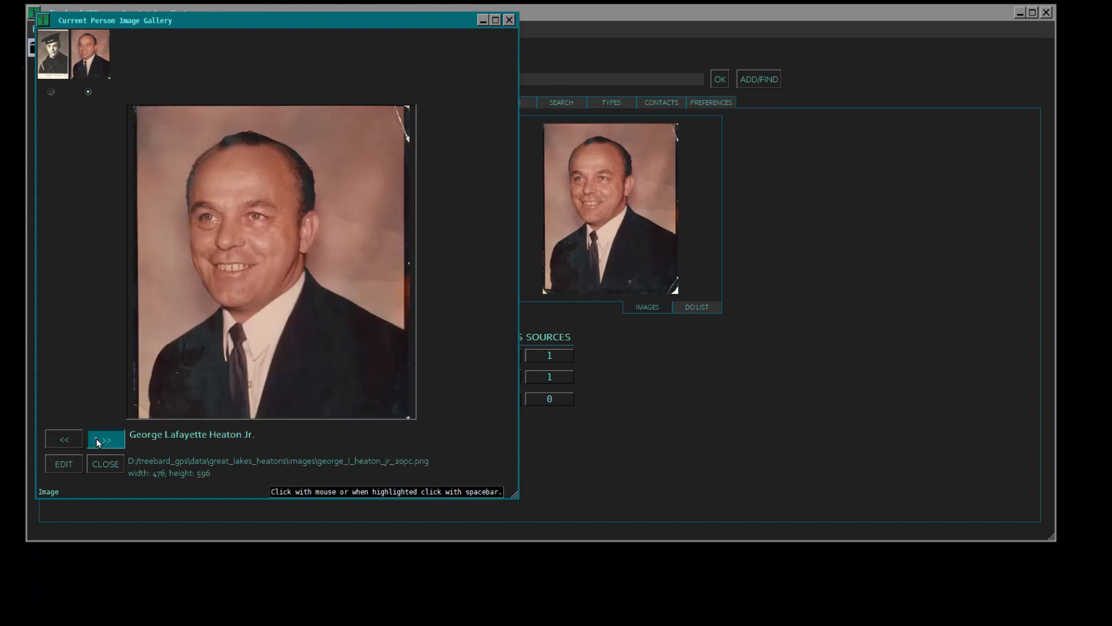
pyautogui.click(68, 439)
pyautogui.click(68, 440)
pyautogui.click(68, 440)
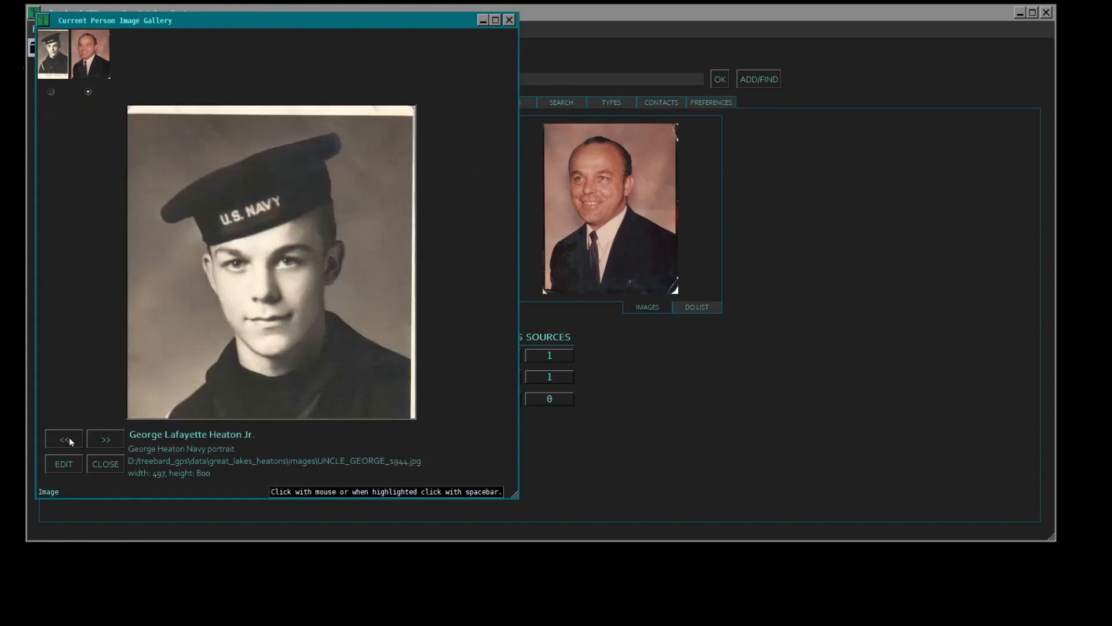
pyautogui.click(272, 354)
pyautogui.press('Right')
pyautogui.press('Right')
pyautogui.press('Right')
pyautogui.press('Right')
pyautogui.press('Right')
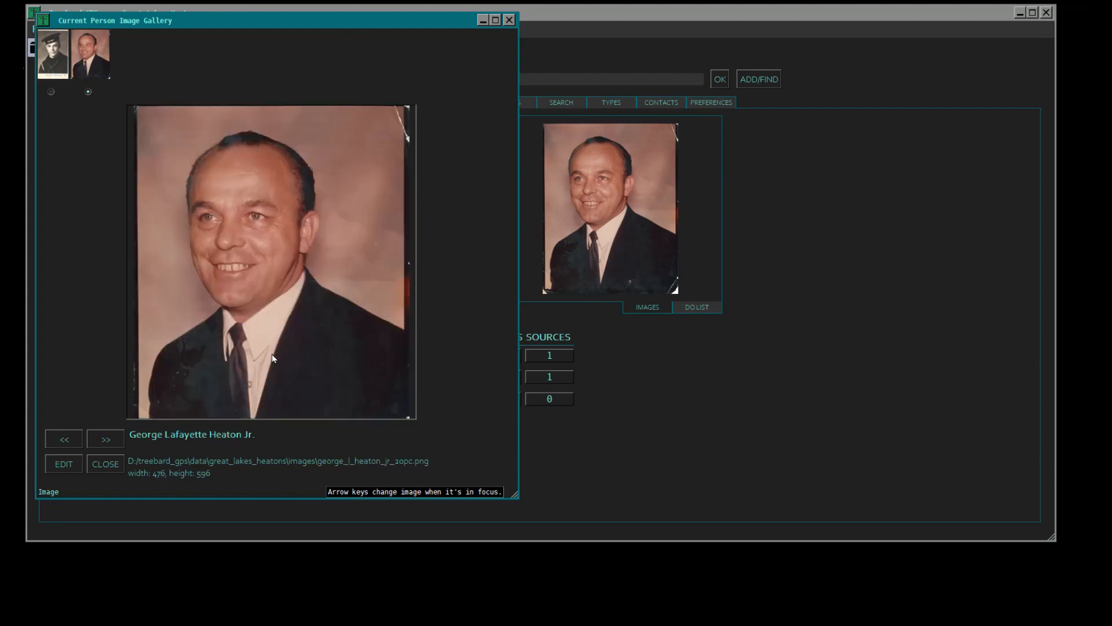
pyautogui.press('Right')
pyautogui.press('Right')
pyautogui.press('Right')
pyautogui.press('Right')
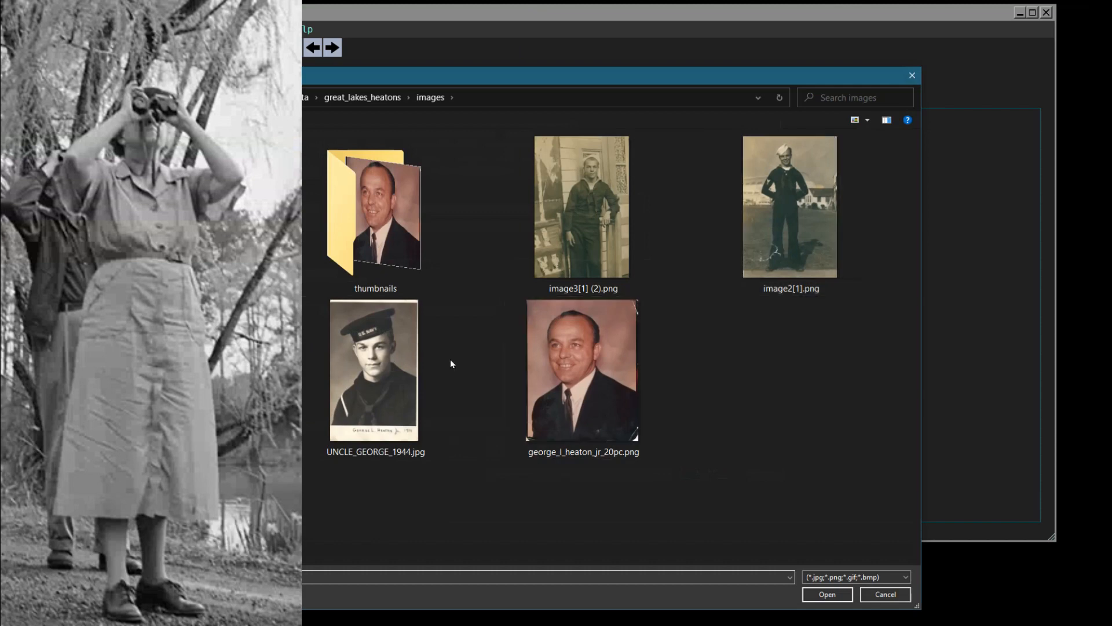
# - Link the existing tree image image2[1].png to the current person, with the element type set to male
pyautogui.click(810, 235)
pyautogui.click(841, 601)
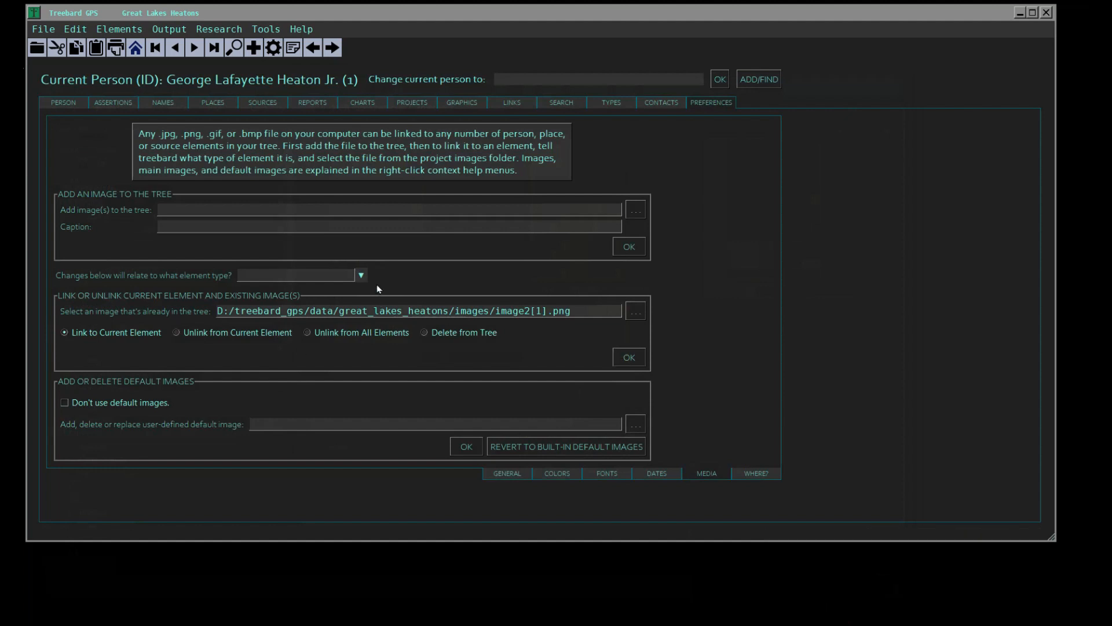
pyautogui.click(361, 275)
pyautogui.click(257, 297)
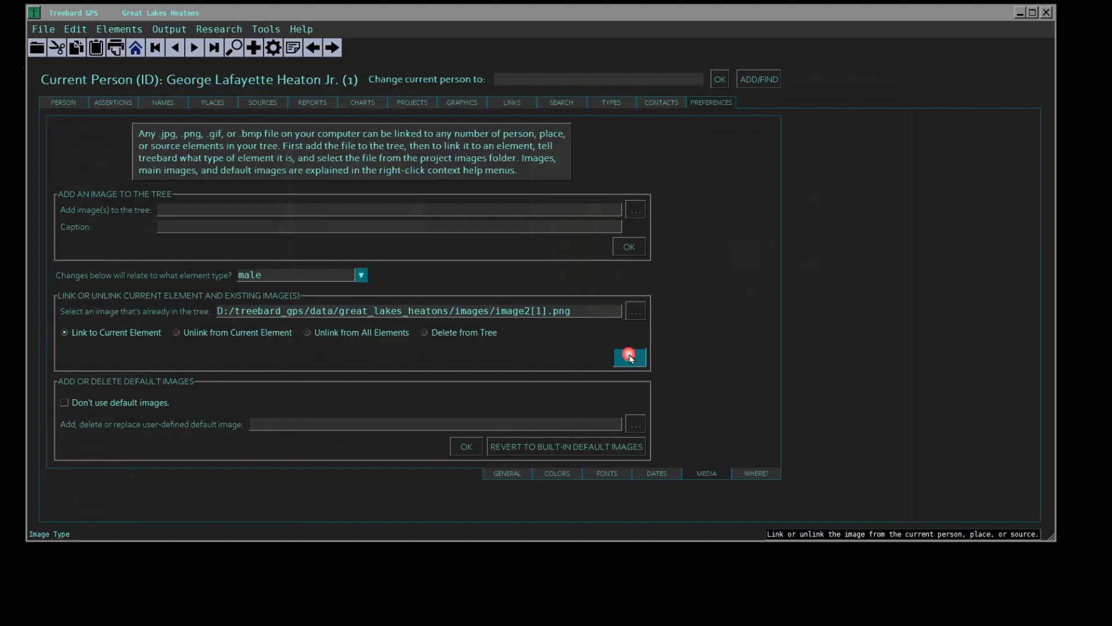
pyautogui.click(629, 356)
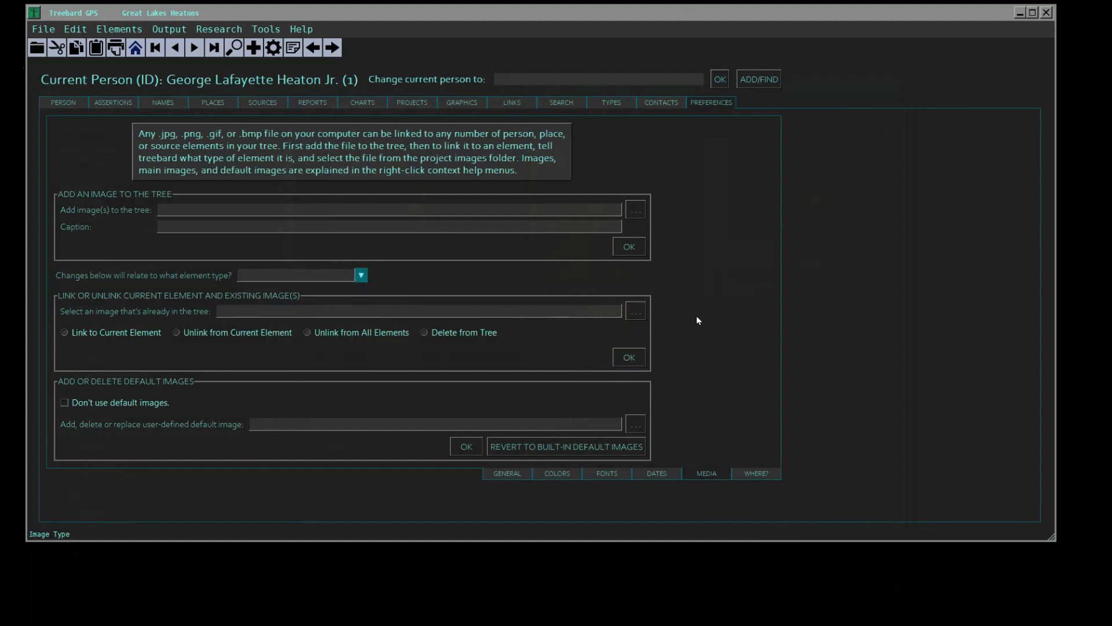
# - Link the existing tree image image3[1] (2).png to the current person, with the element type set to male
pyautogui.click(635, 311)
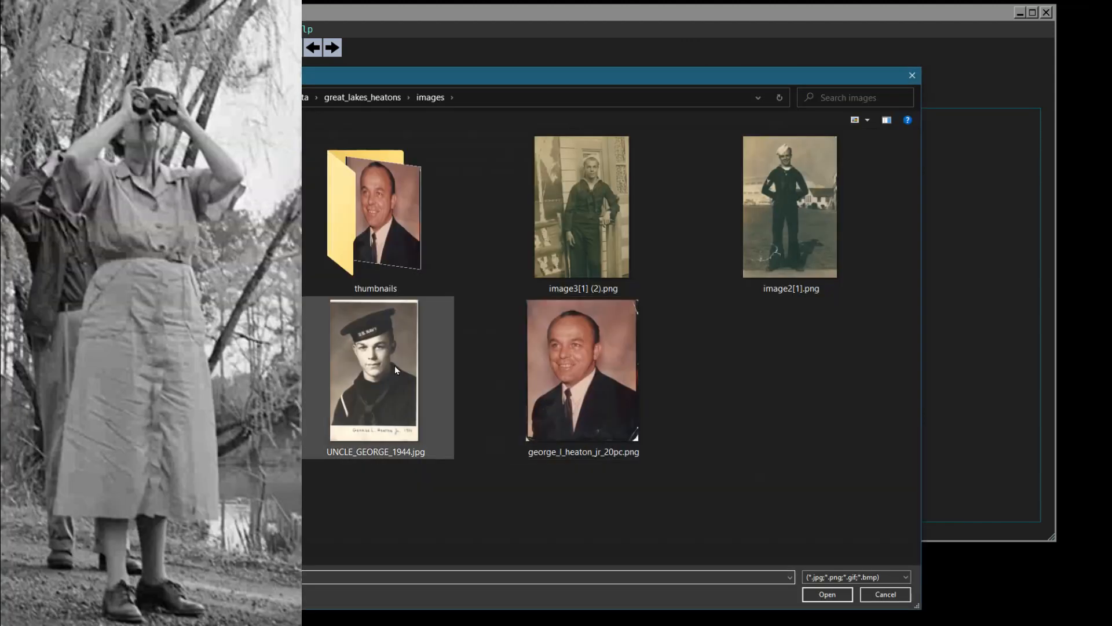
pyautogui.click(346, 366)
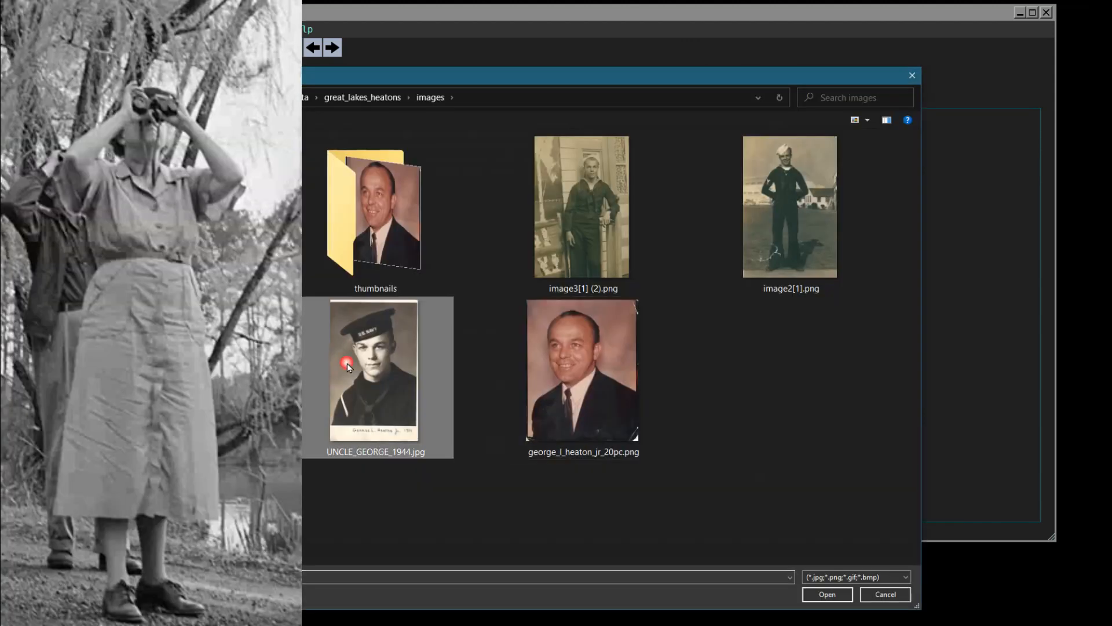
pyautogui.click(597, 249)
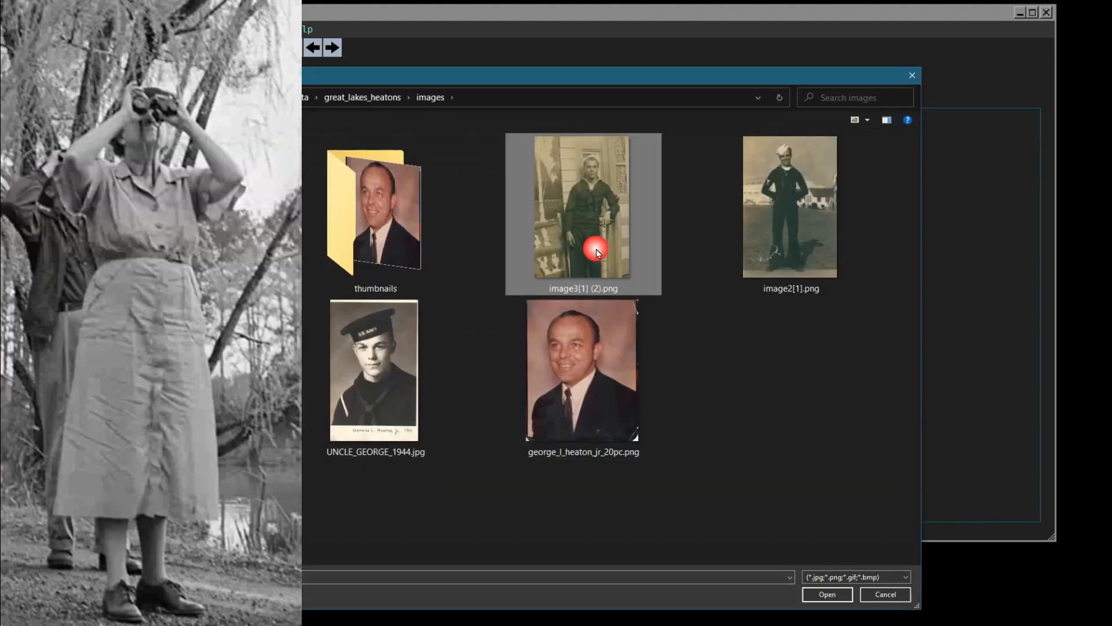
pyautogui.click(811, 594)
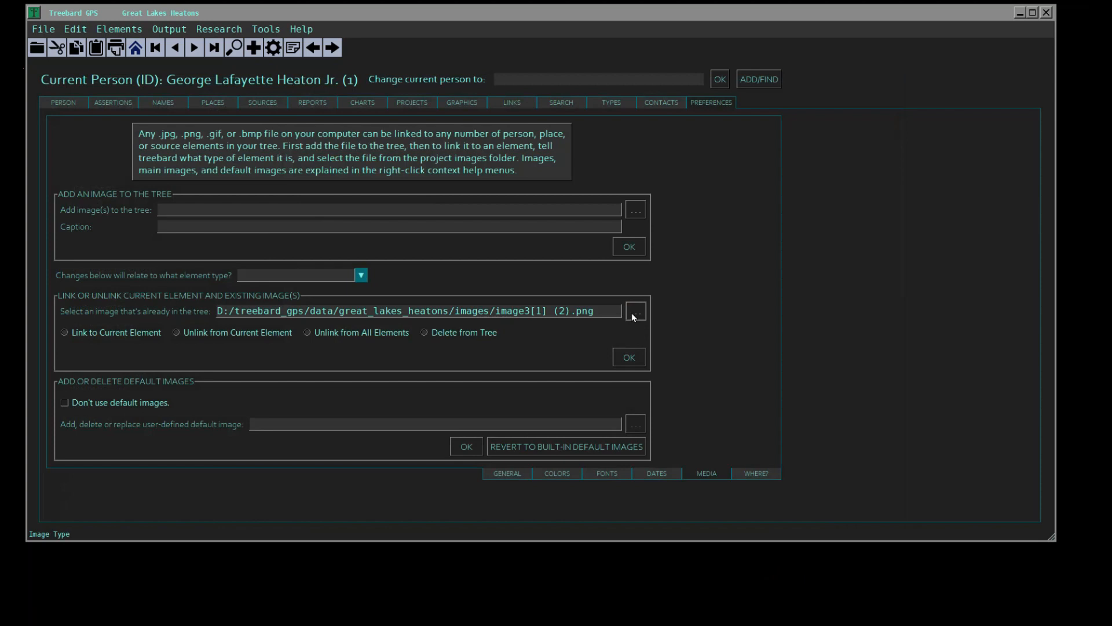
pyautogui.click(360, 274)
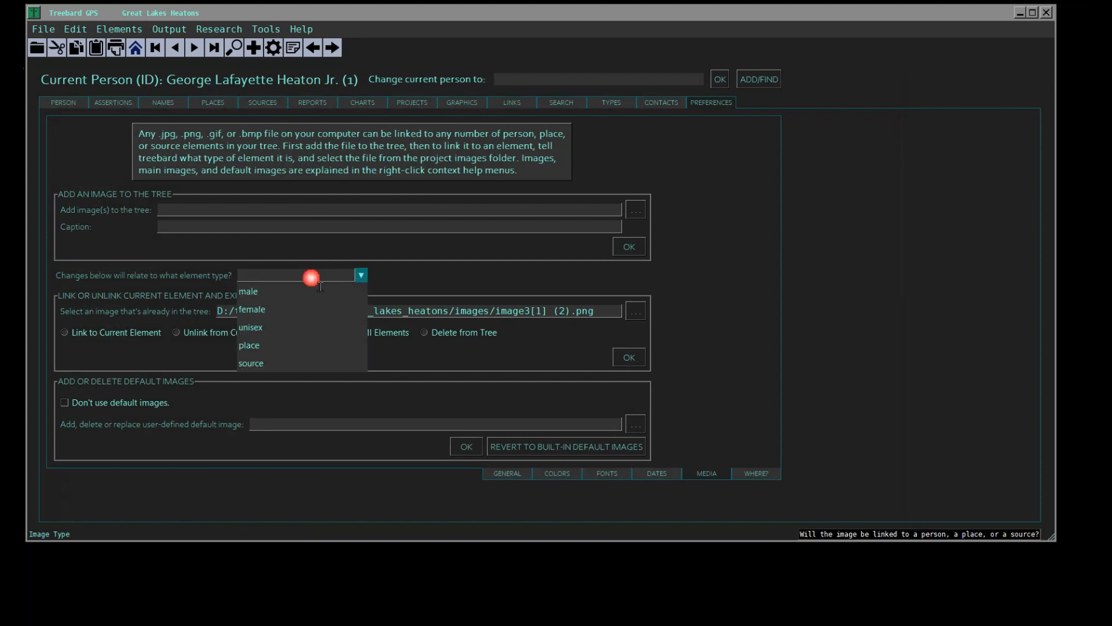
pyautogui.click(252, 291)
pyautogui.click(105, 334)
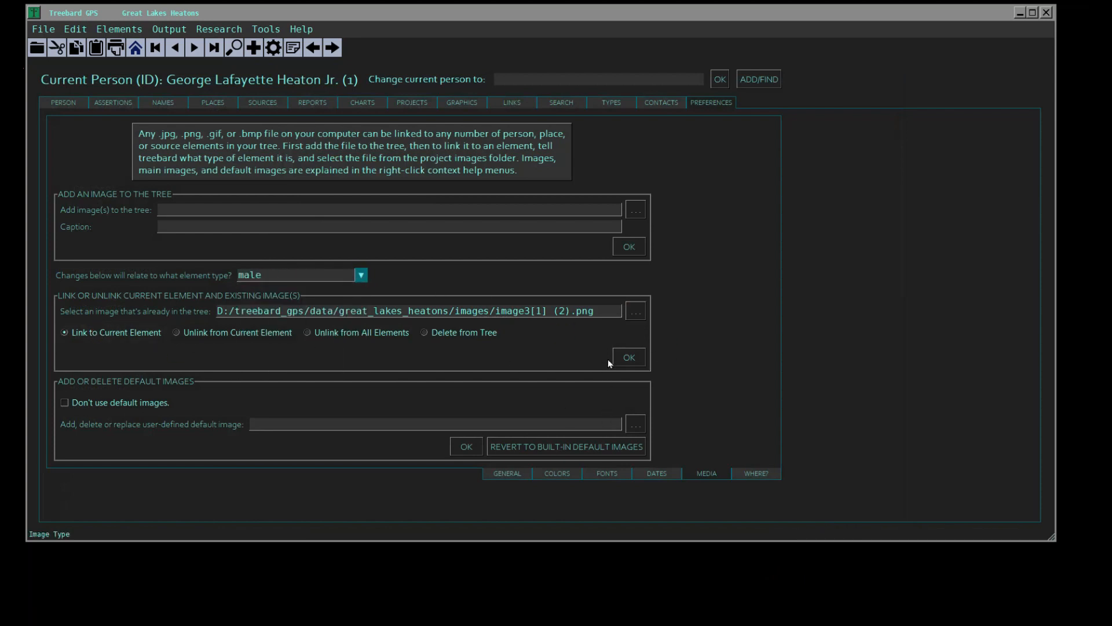
pyautogui.click(627, 359)
# - Examine the two newly linked Navy photos and their captions at full size in the current person's image gallery
pyautogui.click(59, 104)
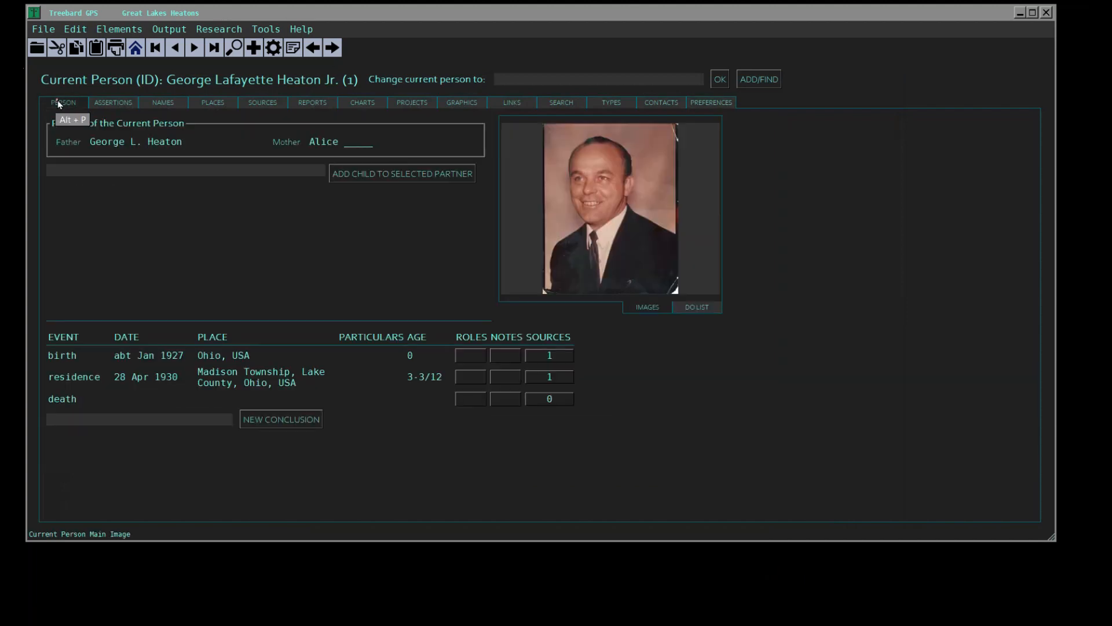
pyautogui.click(614, 207)
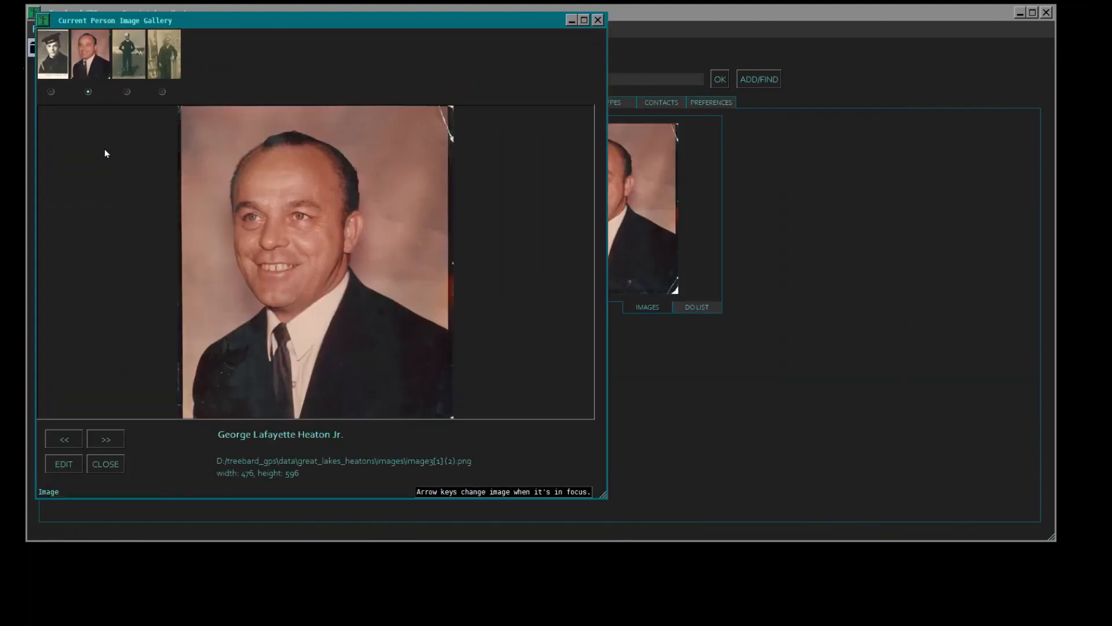
pyautogui.click(106, 442)
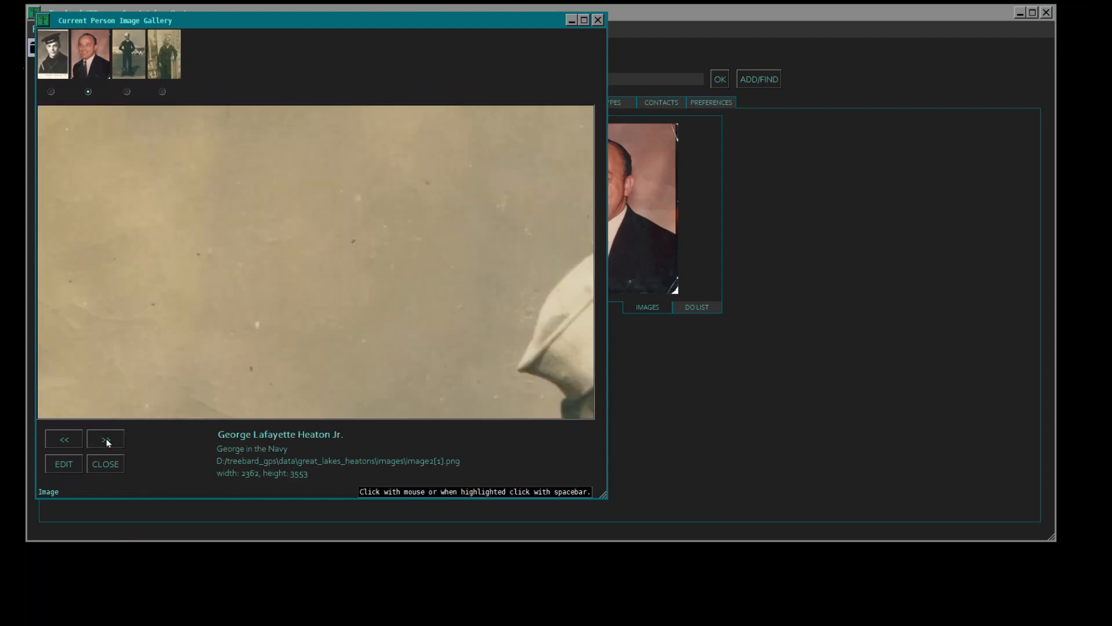
pyautogui.moveTo(454, 360); pyautogui.dragTo(397, 324)
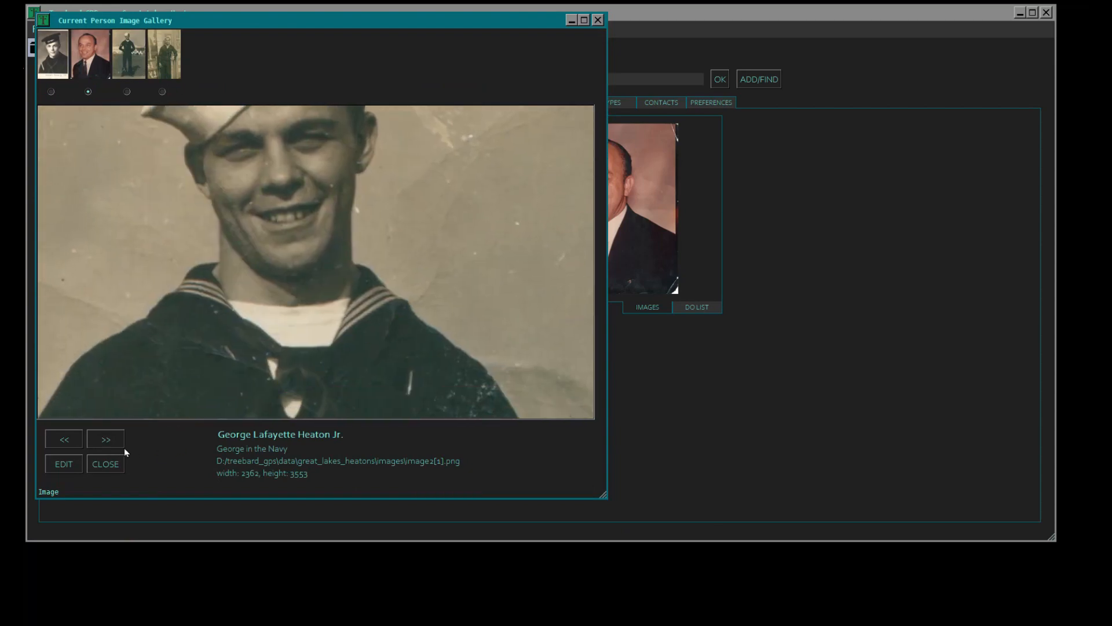
pyautogui.click(106, 439)
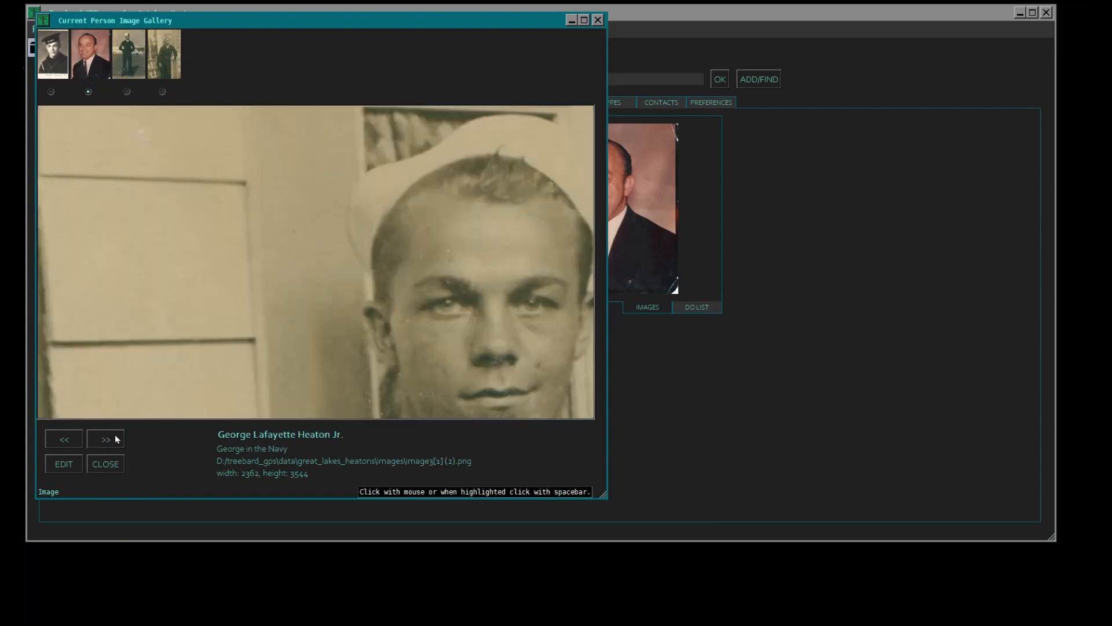
pyautogui.moveTo(447, 336); pyautogui.dragTo(521, 422)
pyautogui.click(105, 464)
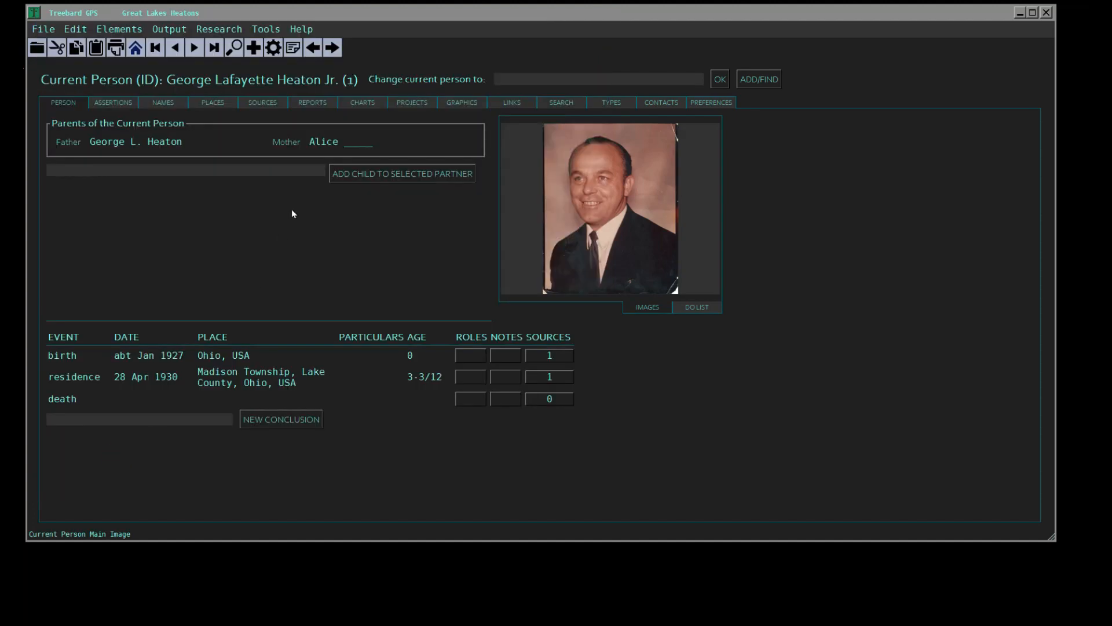
# - Save a copy of the gallery image image2[1].png resized to 20%, named with the person's name followed by _sailor_01_20pc
pyautogui.click(586, 224)
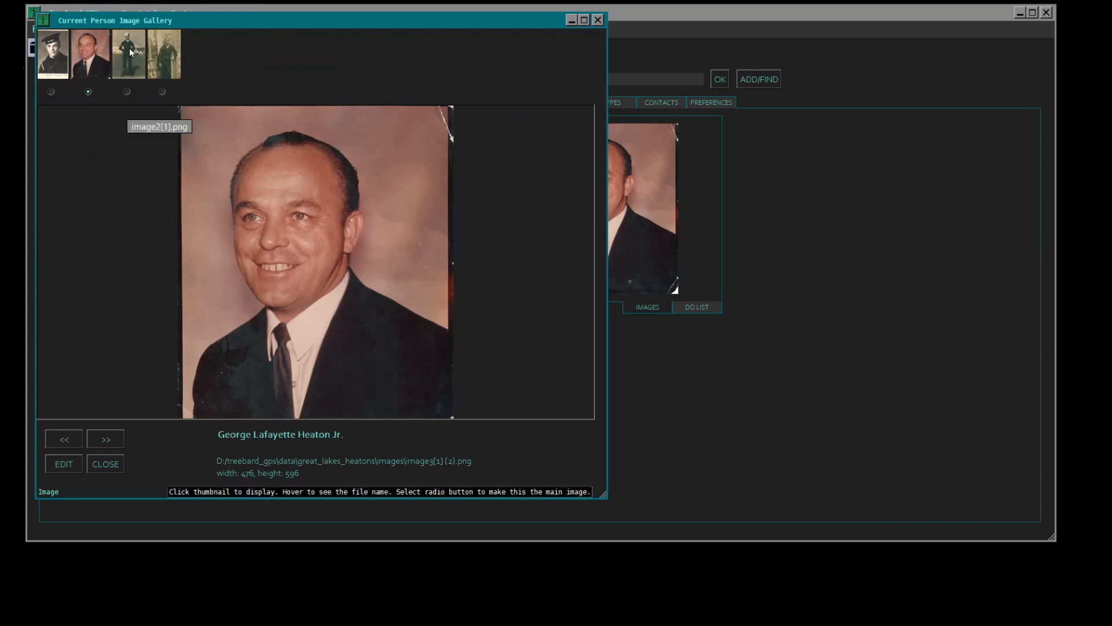
pyautogui.click(132, 51)
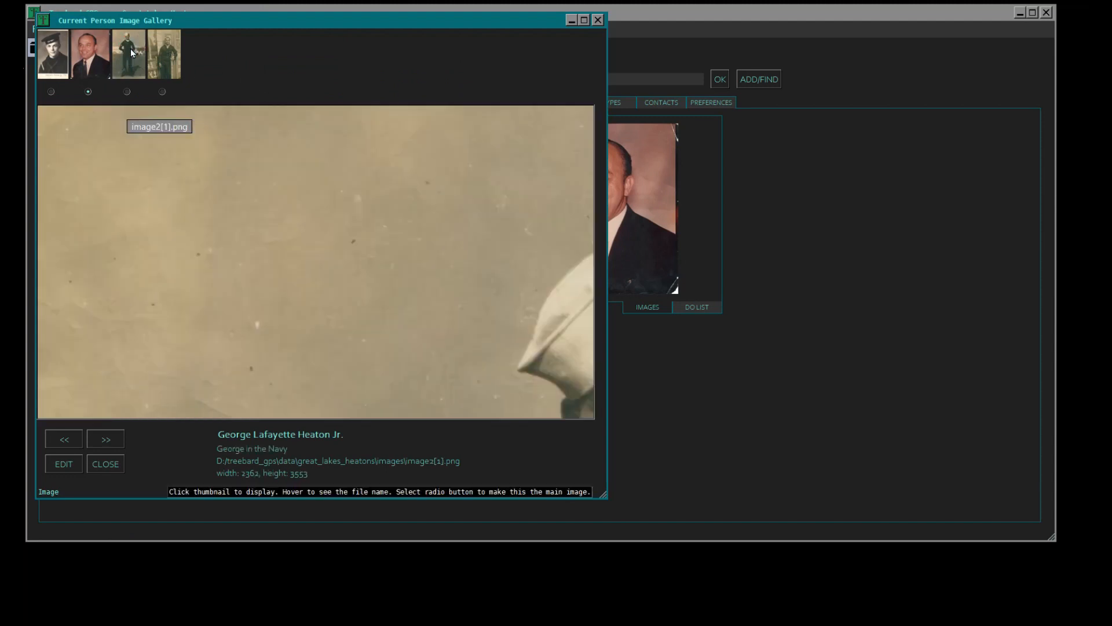
pyautogui.click(62, 467)
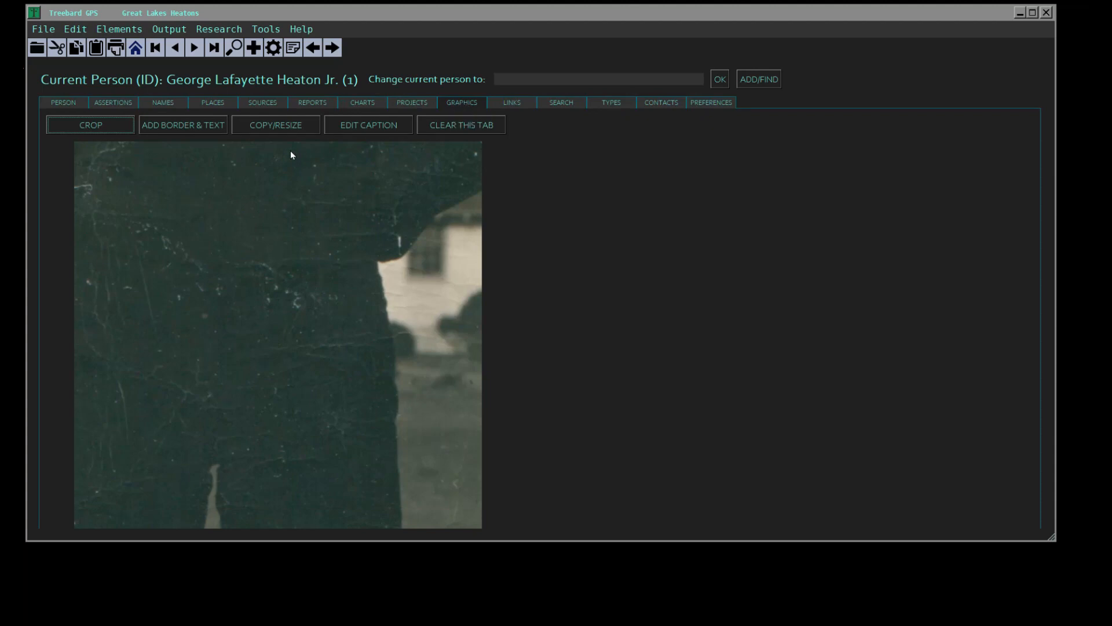
pyautogui.click(266, 126)
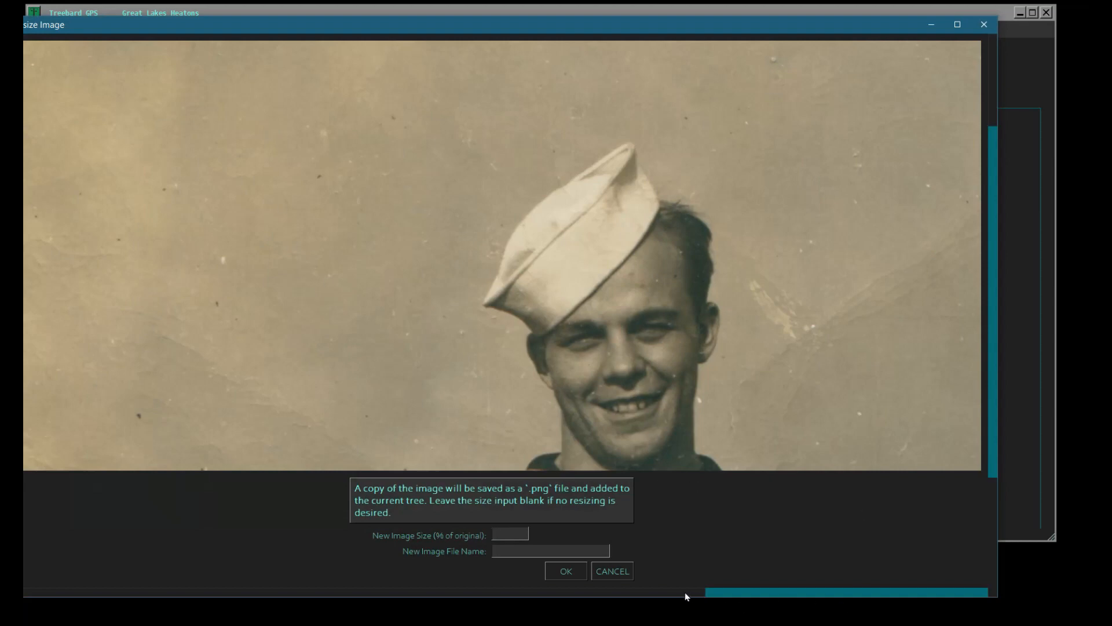
pyautogui.moveTo(729, 597); pyautogui.dragTo(536, 604)
pyautogui.write('20')
pyautogui.write('heaton_sailor_')
pyautogui.write('1')
pyautogui.press('BackSpace')
pyautogui.write('01_20pc')
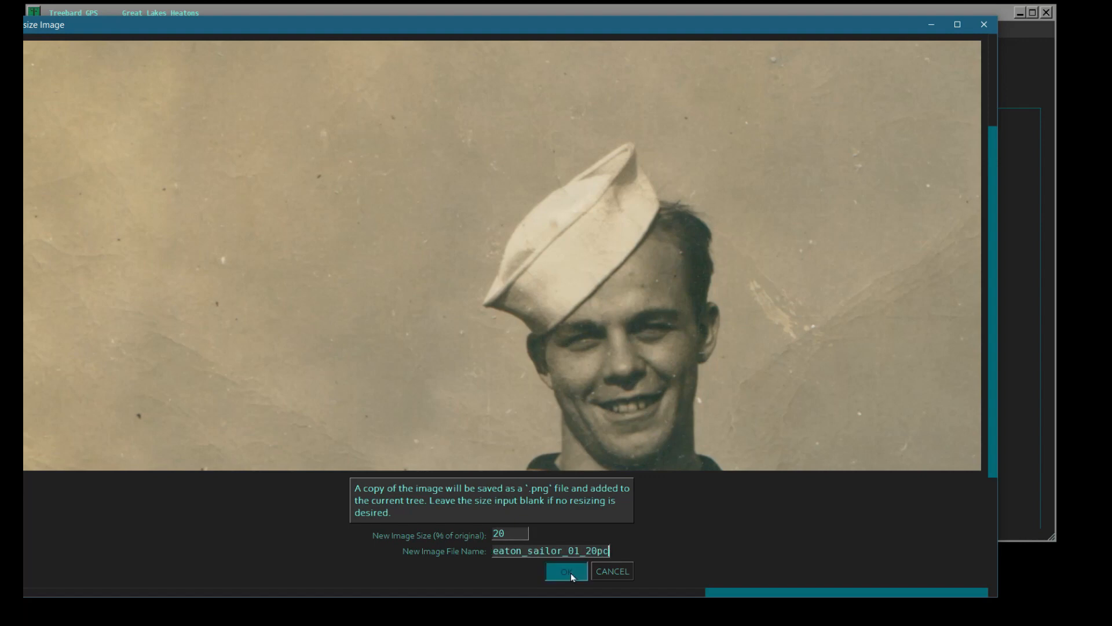
pyautogui.click(571, 573)
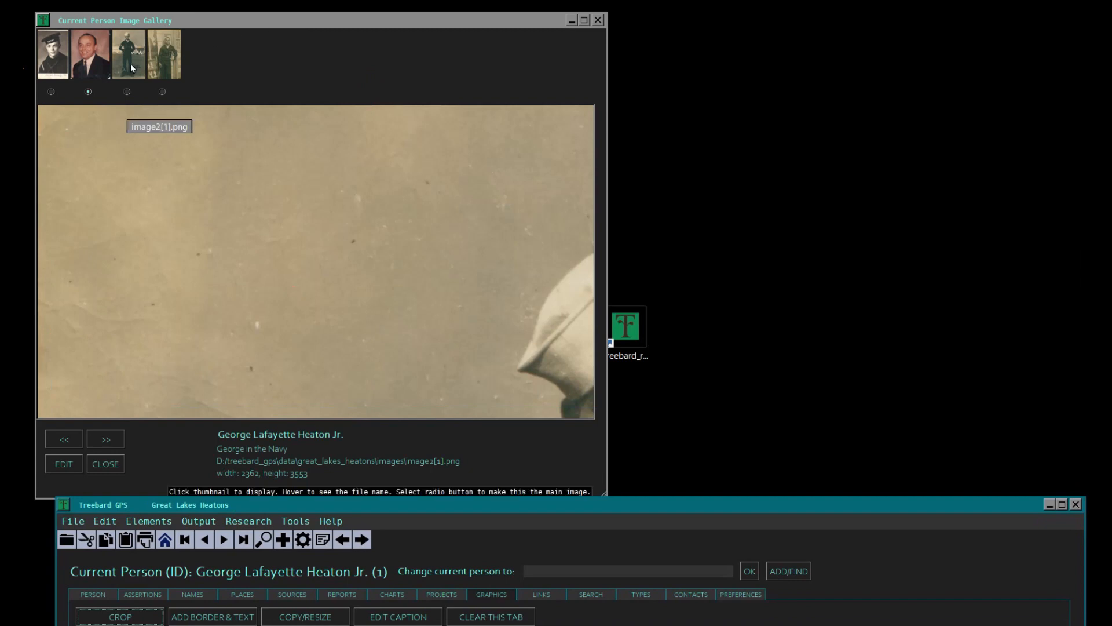
# - Save a copy of the gallery image image3[1] (2).png resized to 20%, named with the person's name followed by _02_20px
pyautogui.click(136, 64)
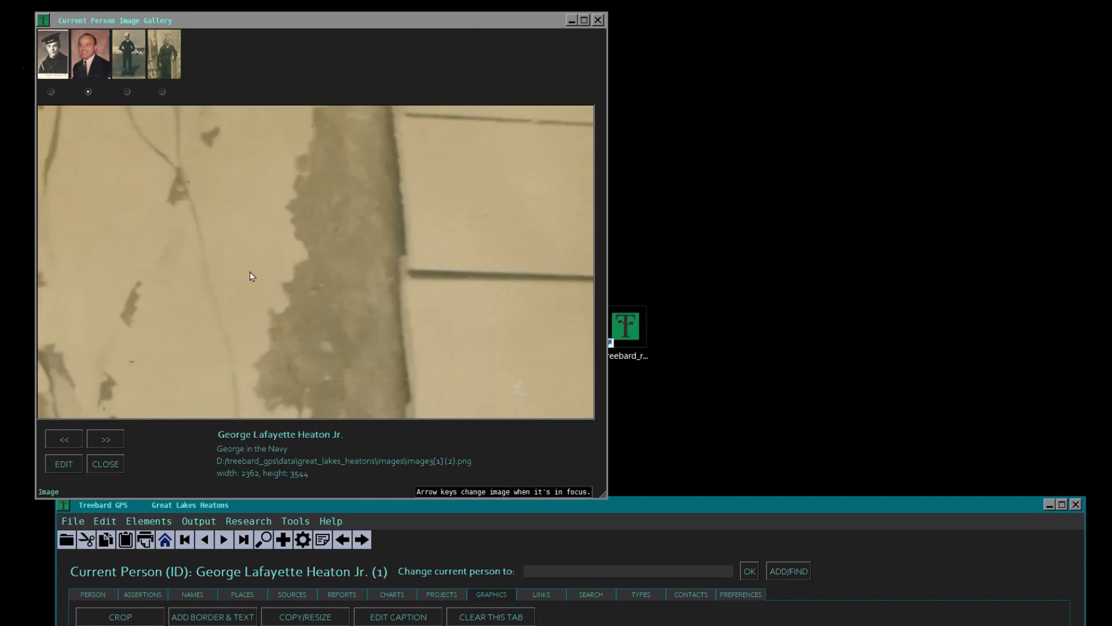
pyautogui.click(63, 464)
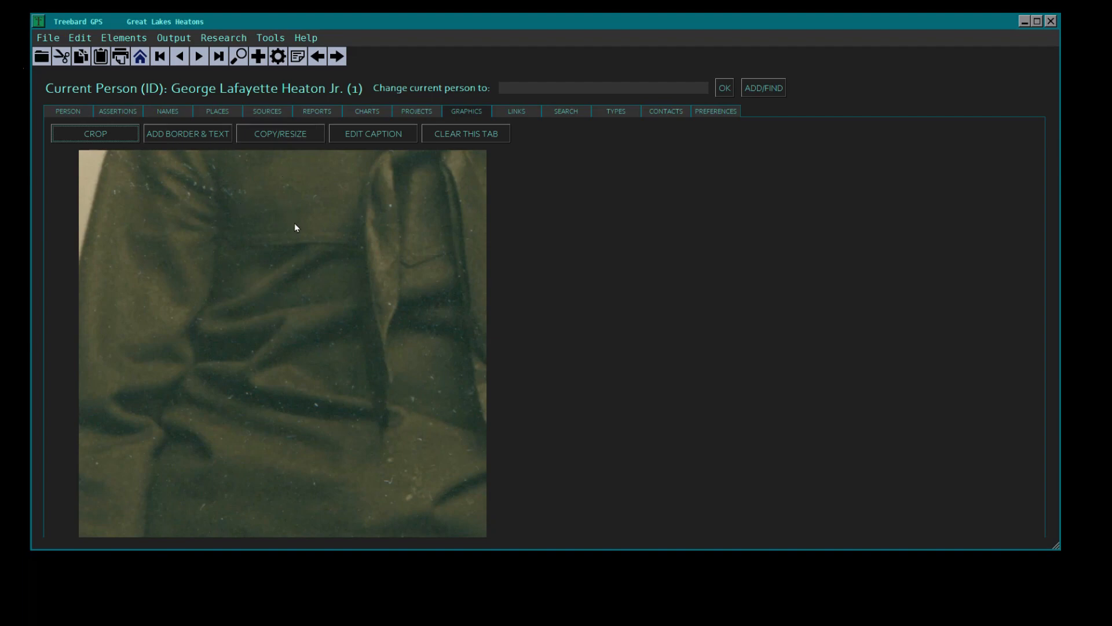
pyautogui.click(282, 137)
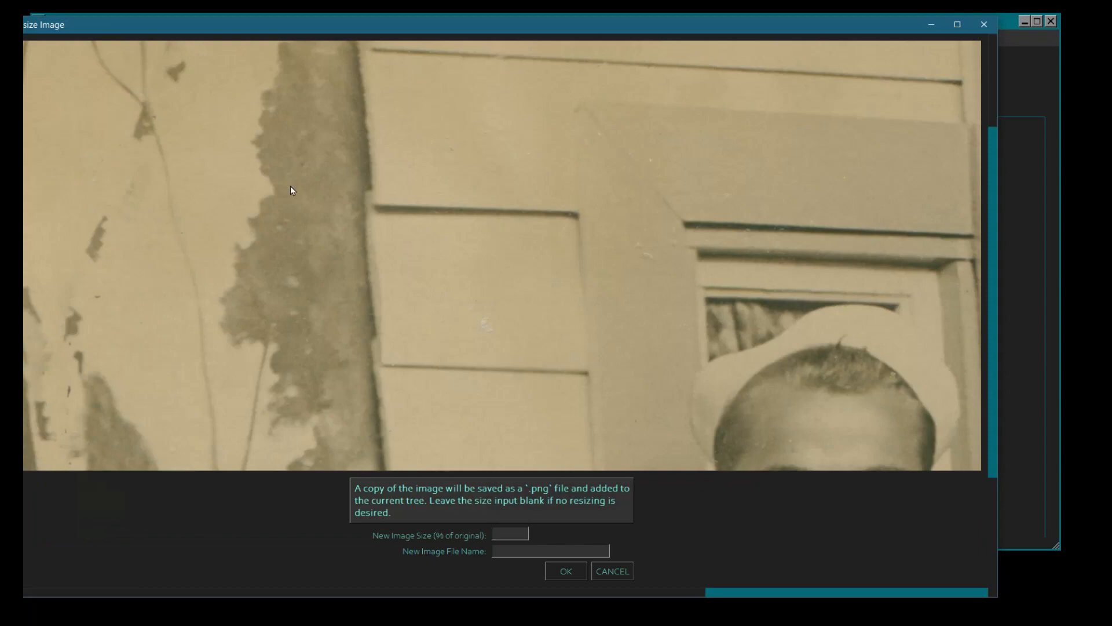
pyautogui.moveTo(991, 100); pyautogui.dragTo(1020, 75)
pyautogui.write('20')
pyautogui.moveTo(699, 587); pyautogui.dragTo(625, 599)
pyautogui.moveTo(327, 23); pyautogui.dragTo(359, 20)
pyautogui.click(586, 552)
pyautogui.hotkey('ctrl', 'v')
pyautogui.press('Tab')
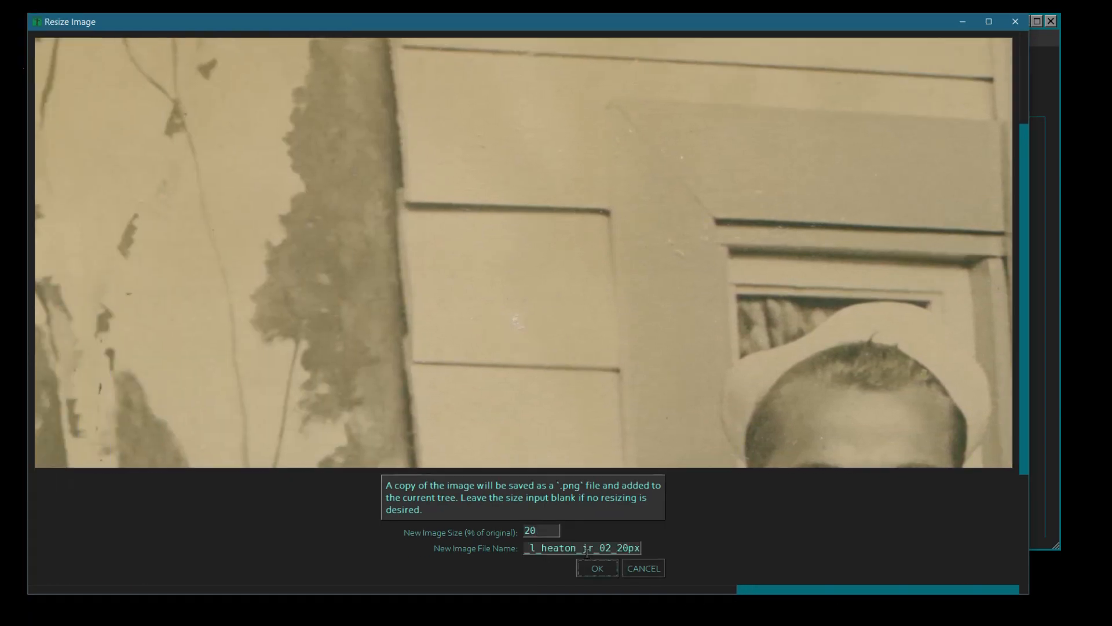
pyautogui.press('space')
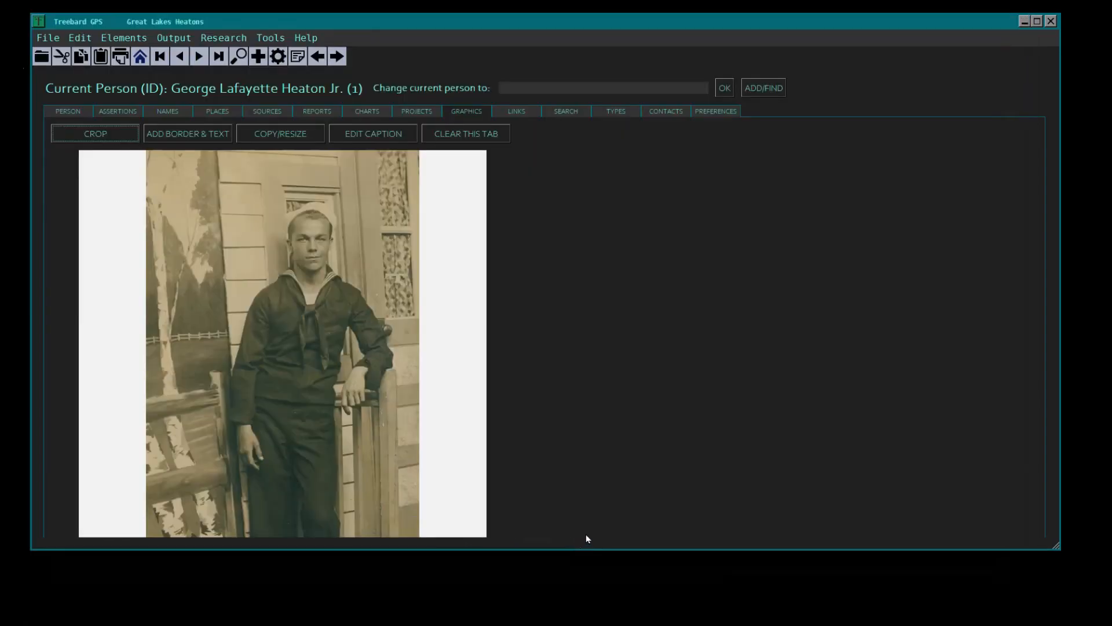
# - Delete the oversized original image2[1].png from the tree, with the element type set to male
pyautogui.click(79, 111)
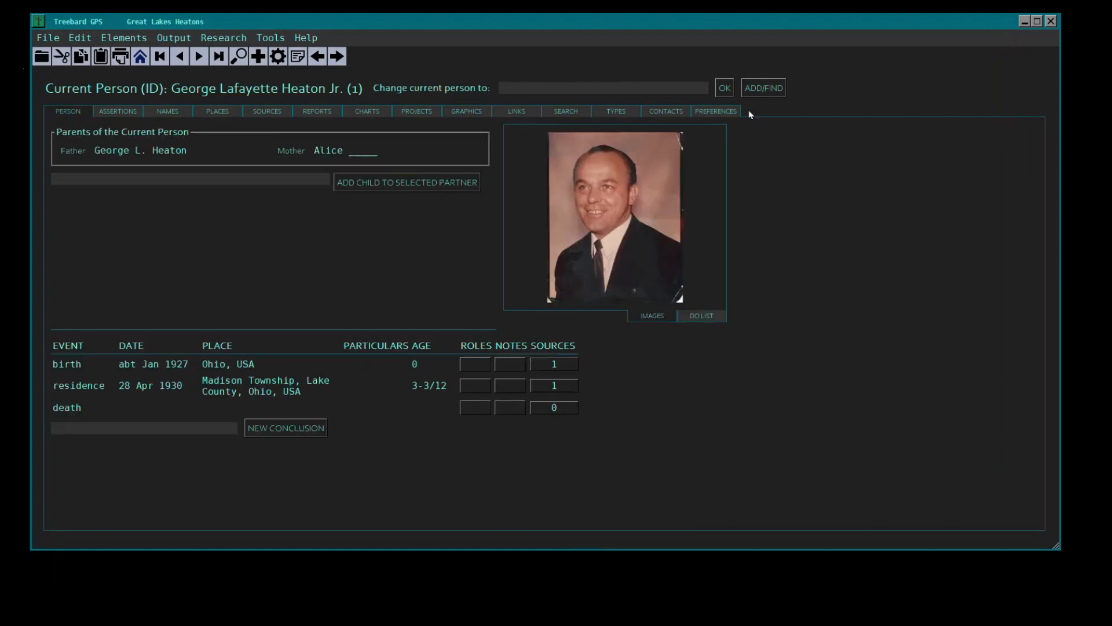
pyautogui.click(711, 113)
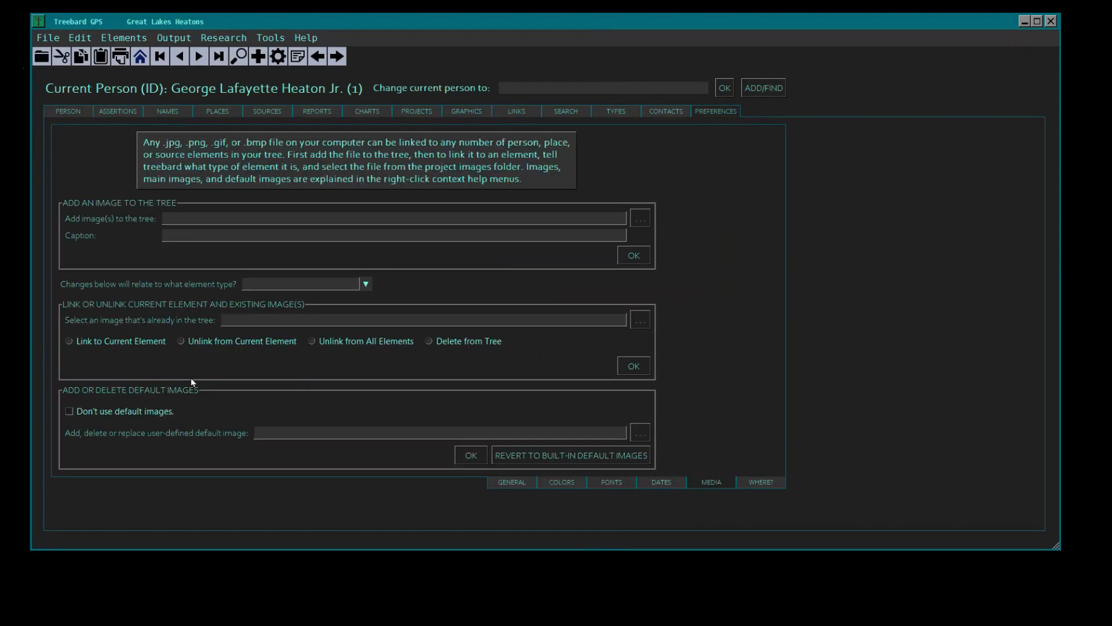
pyautogui.click(647, 322)
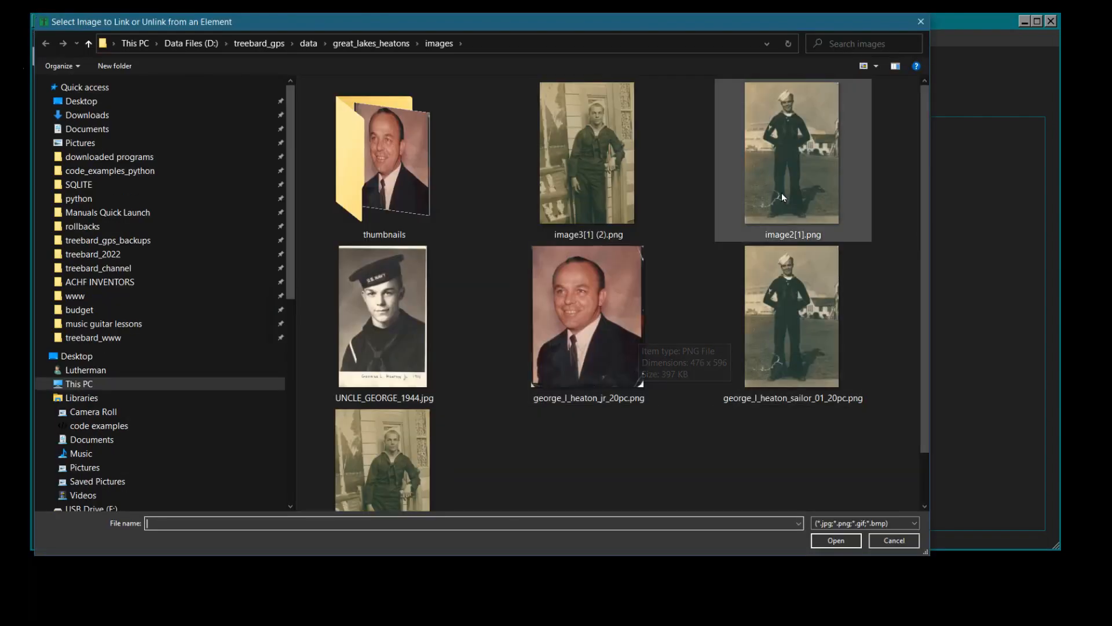
pyautogui.click(784, 192)
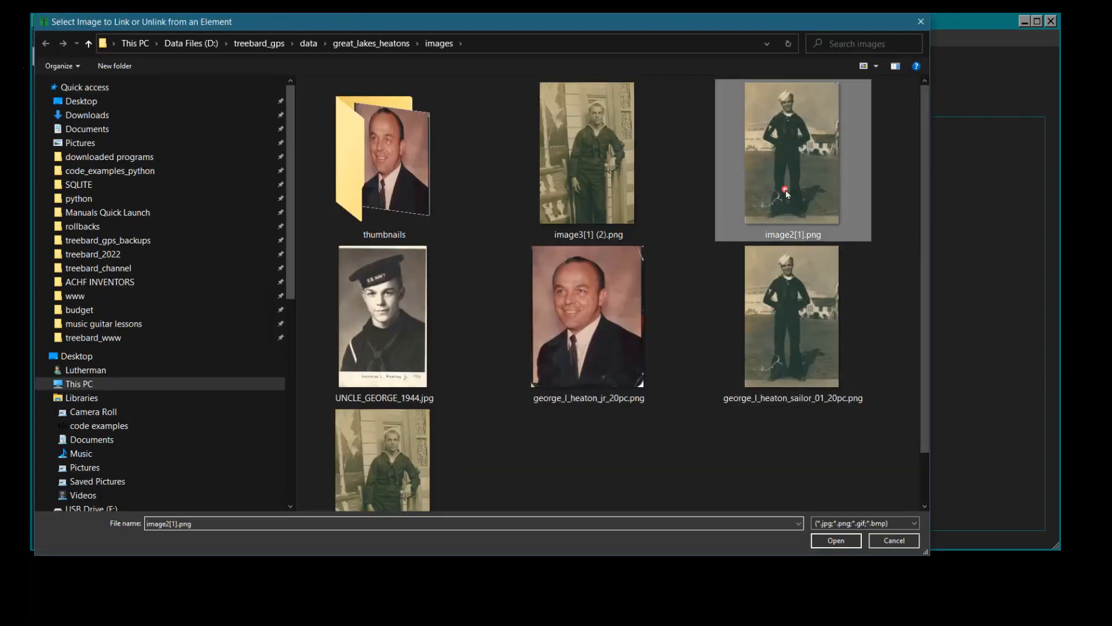
pyautogui.click(834, 541)
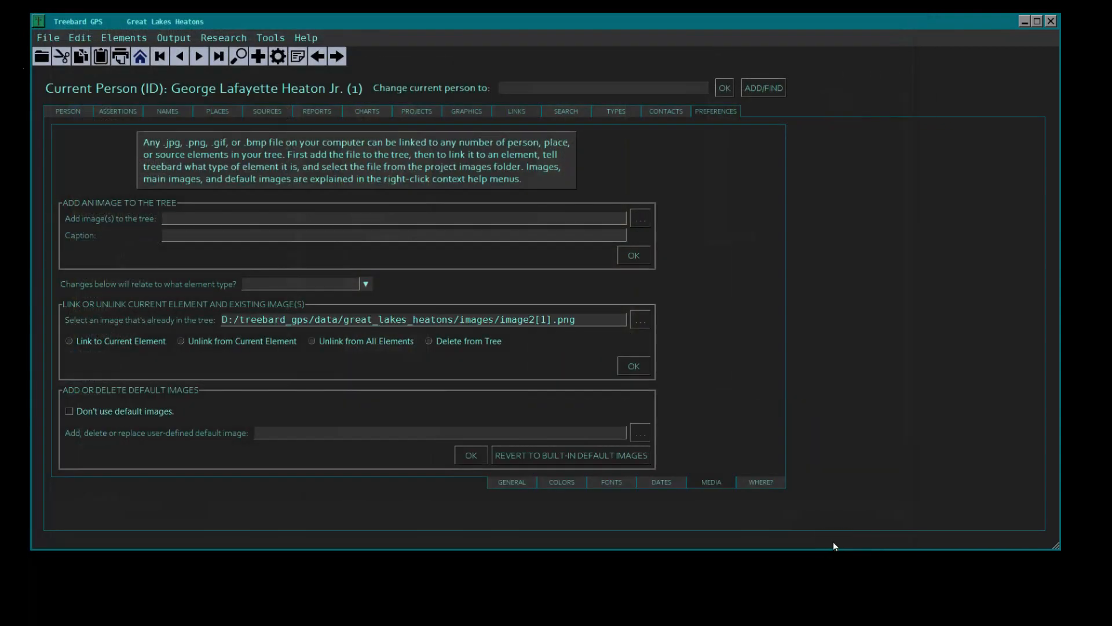
pyautogui.click(429, 341)
pyautogui.click(366, 283)
pyautogui.click(304, 301)
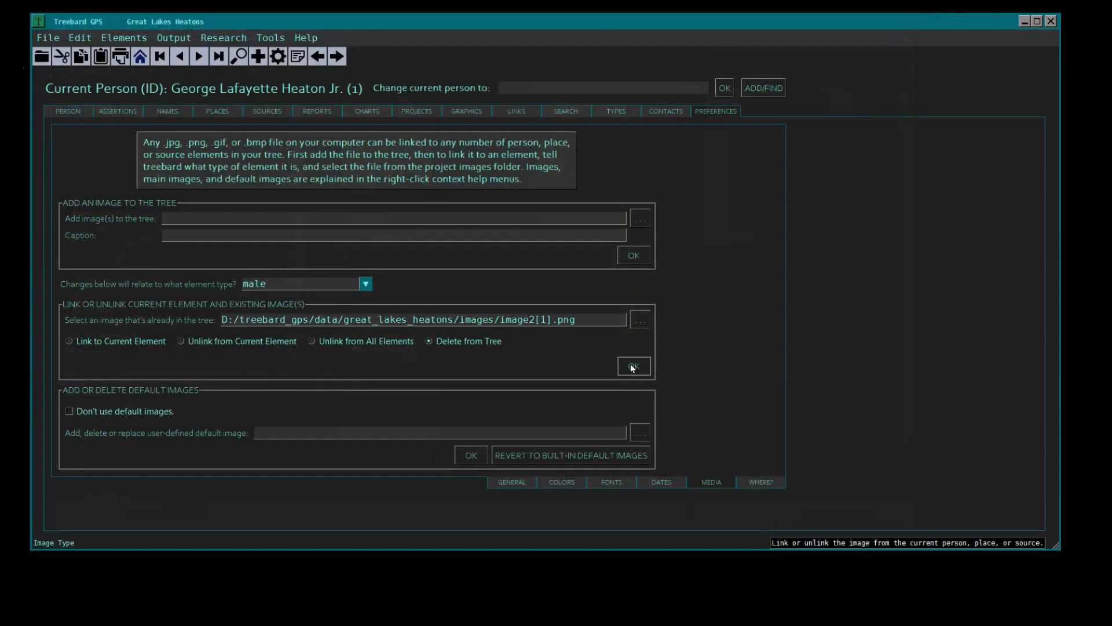
pyautogui.click(631, 368)
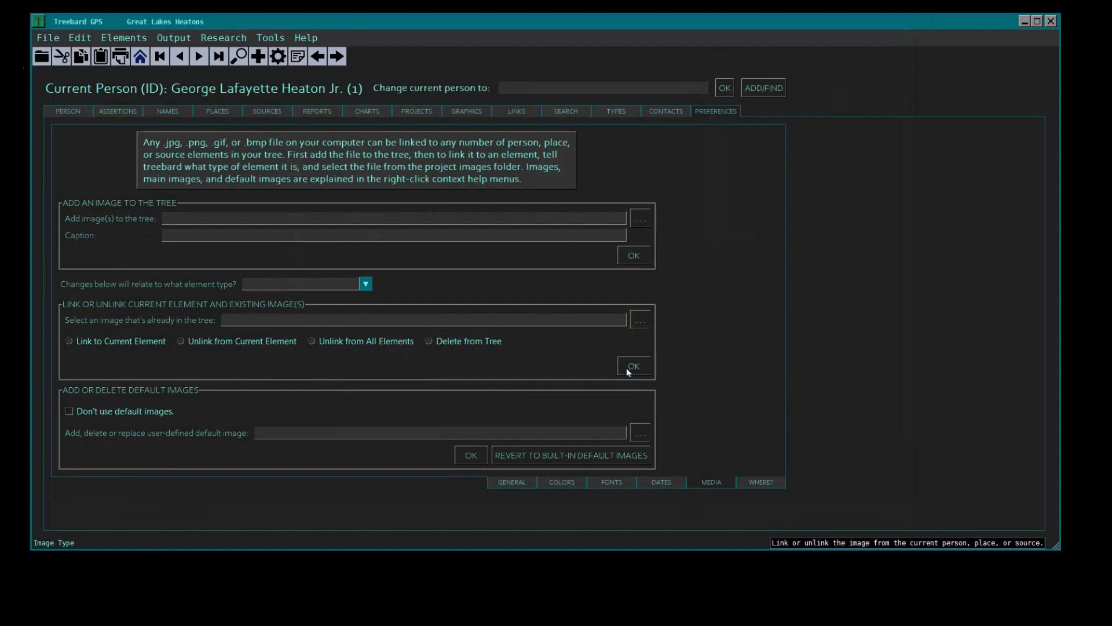
# - Delete the oversized original image3[1] (2).png from the tree, with the element type set to male
pyautogui.click(640, 319)
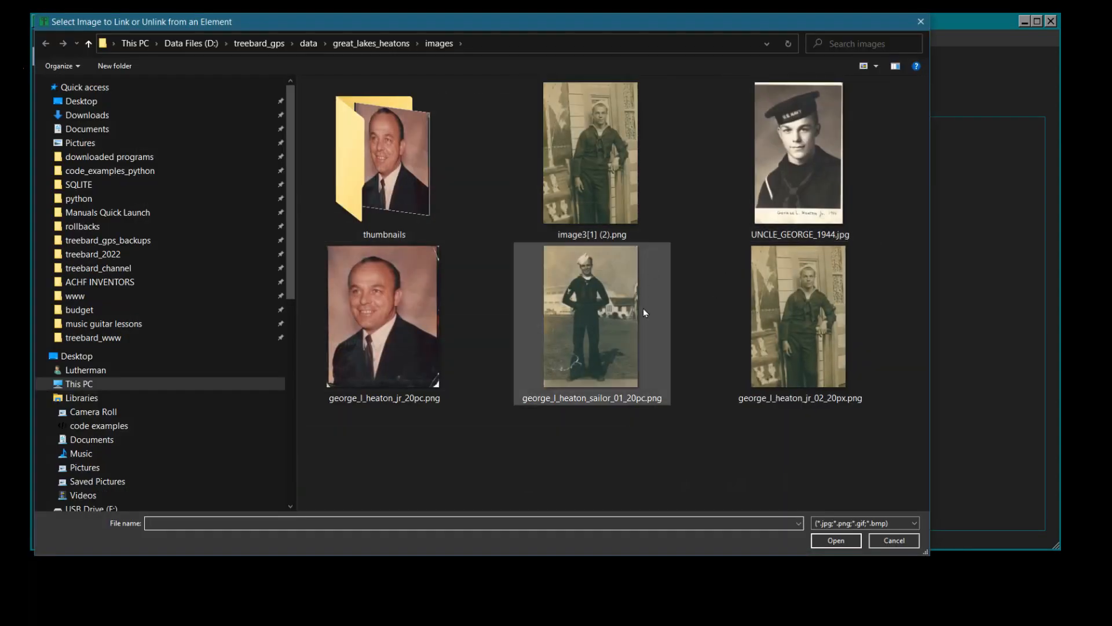
pyautogui.click(597, 181)
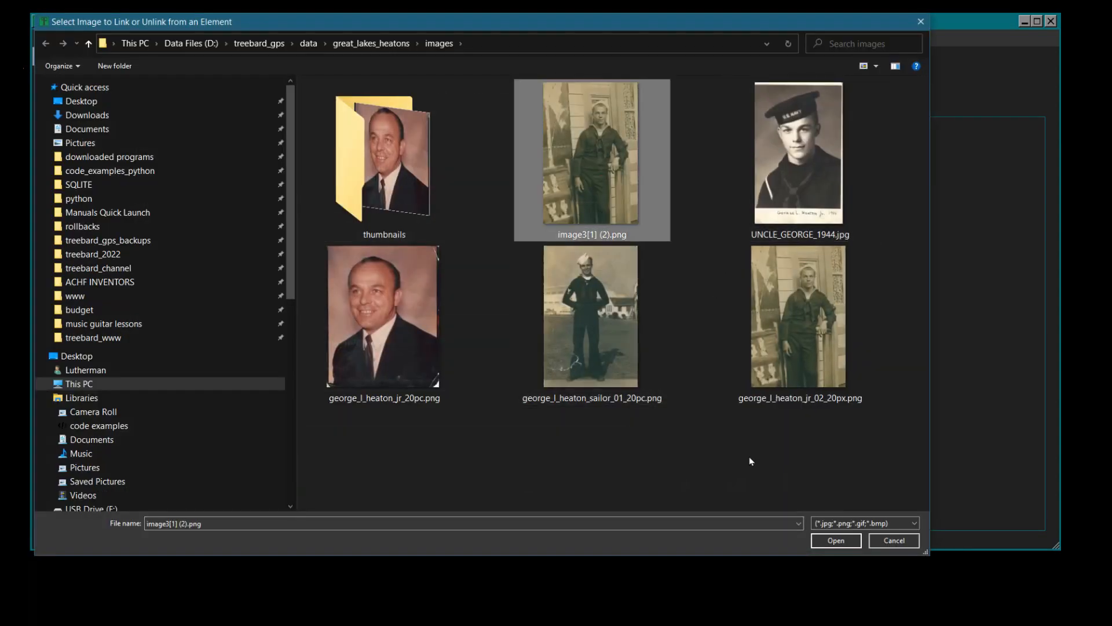
pyautogui.click(823, 540)
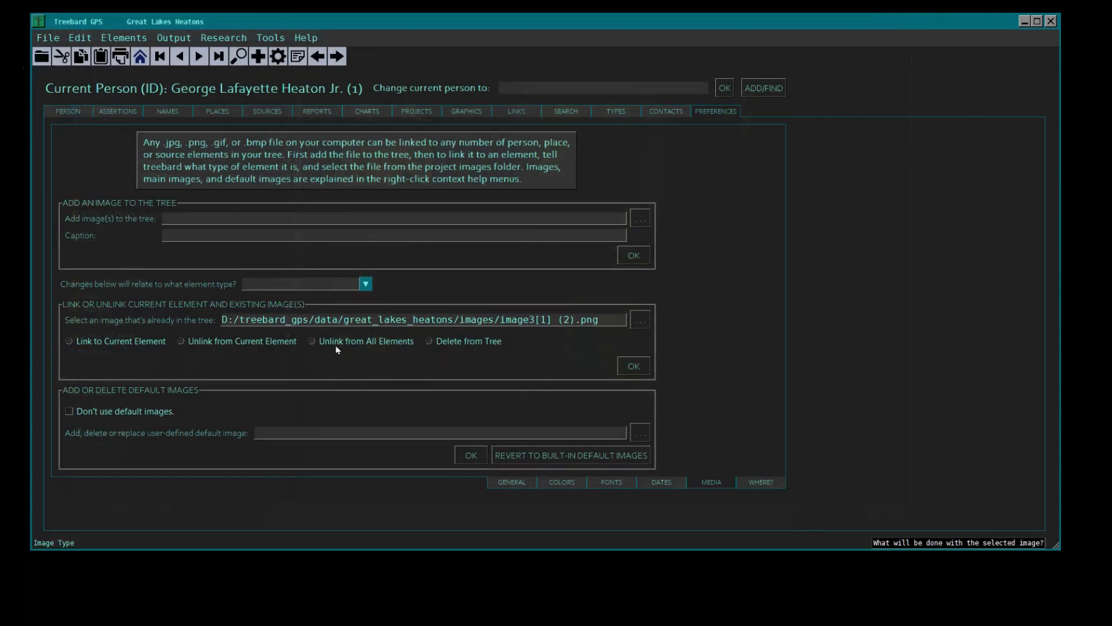
pyautogui.click(431, 341)
pyautogui.click(366, 284)
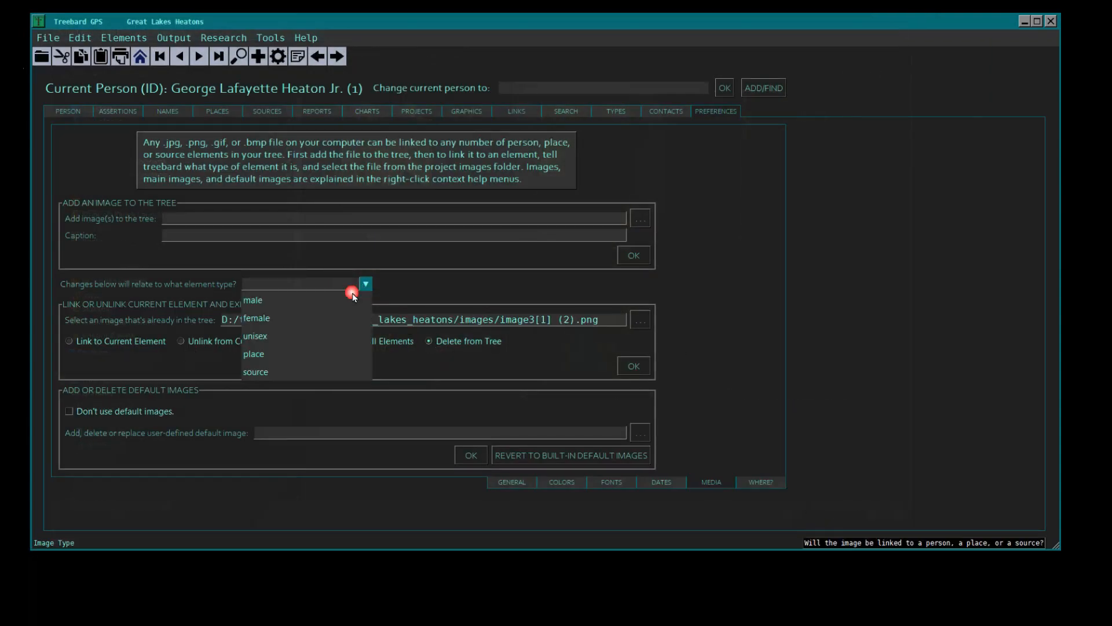
pyautogui.click(314, 300)
pyautogui.click(635, 369)
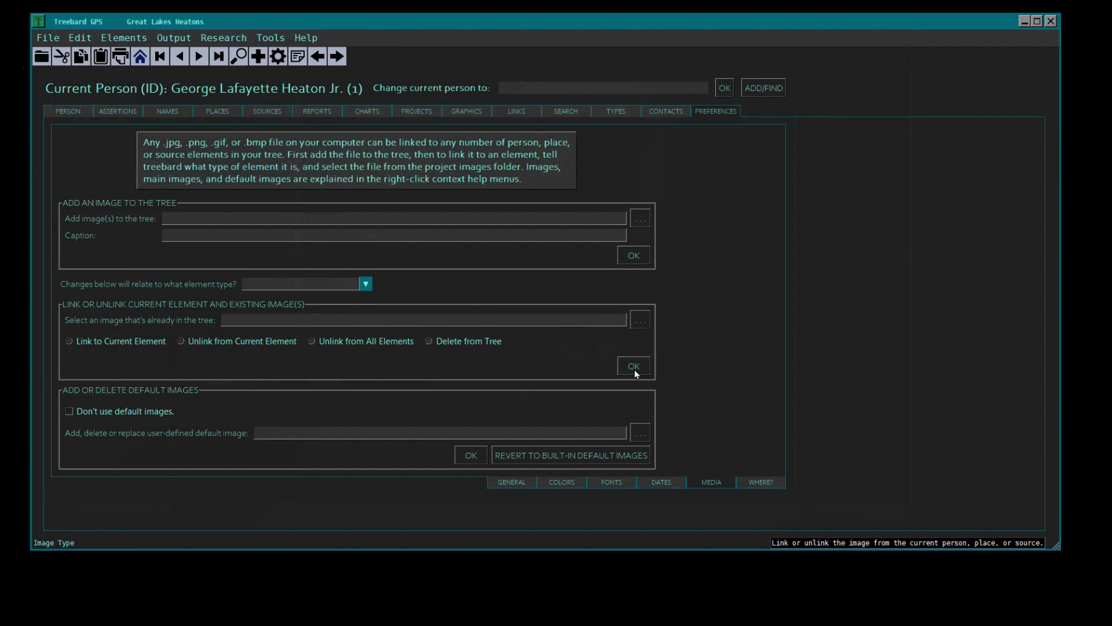
# - Link the resized image whose file name ends in _02_20px.png to the current person, with the element type set to male
pyautogui.click(643, 319)
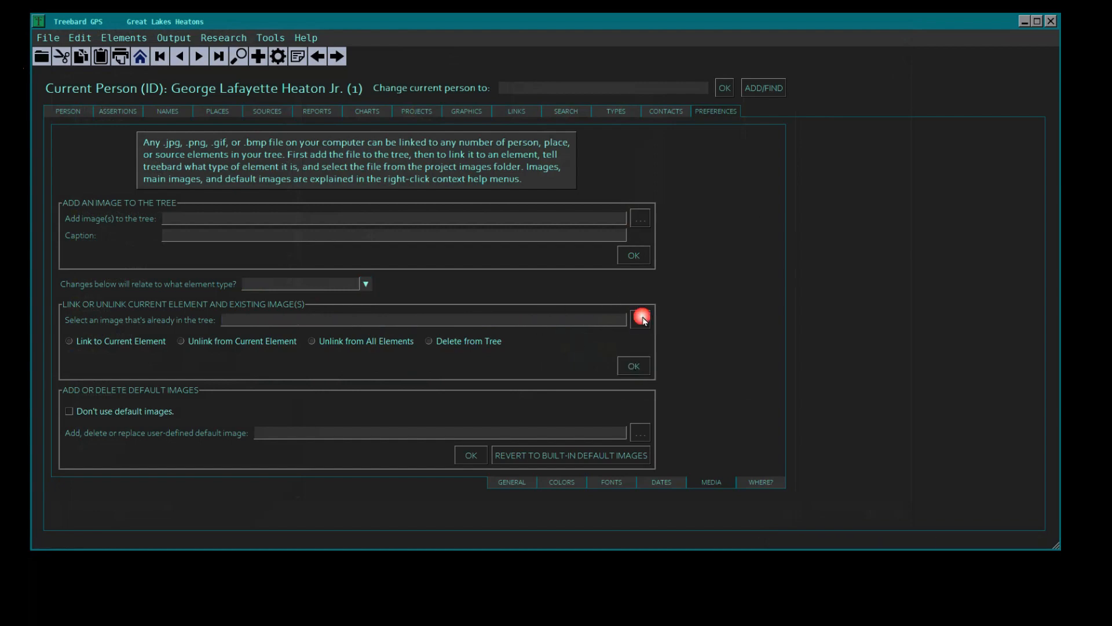
pyautogui.click(612, 323)
pyautogui.click(836, 540)
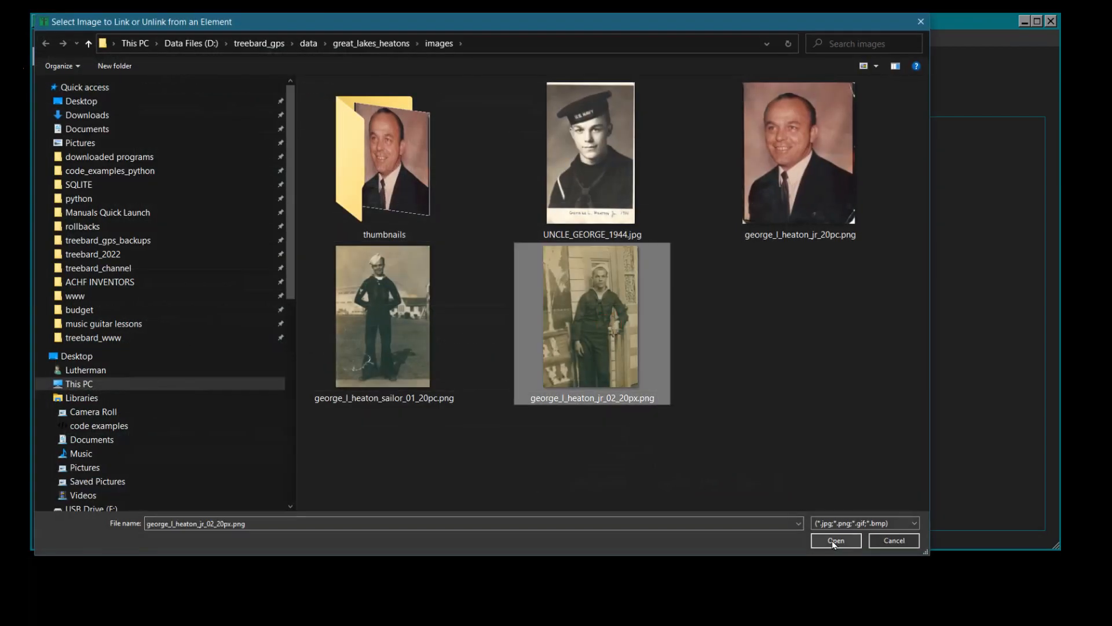
pyautogui.click(365, 283)
pyautogui.click(348, 298)
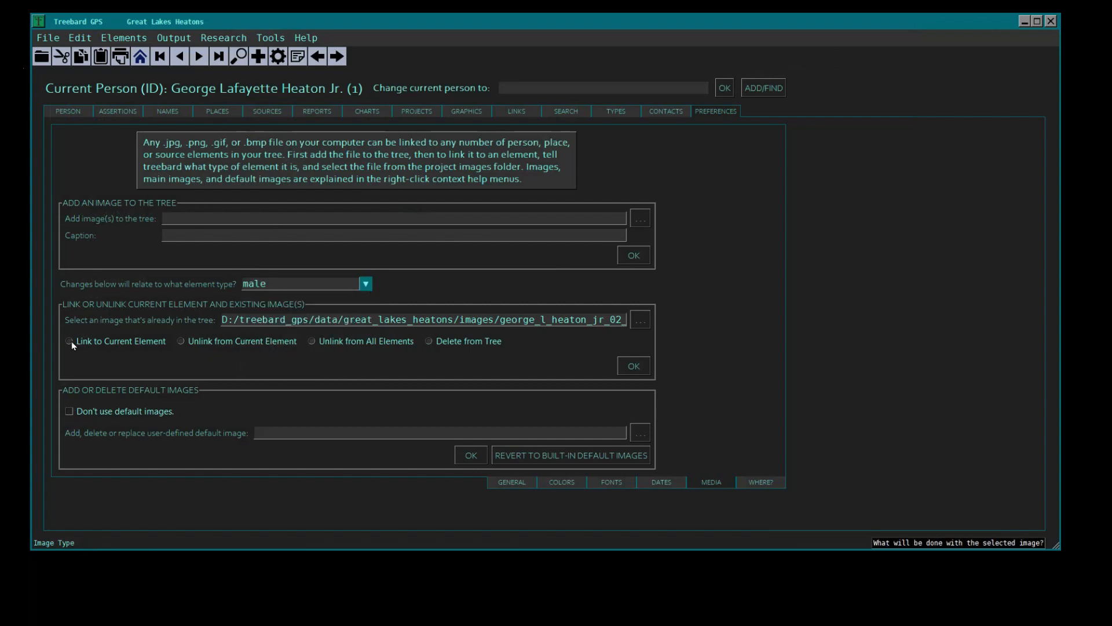
pyautogui.click(69, 341)
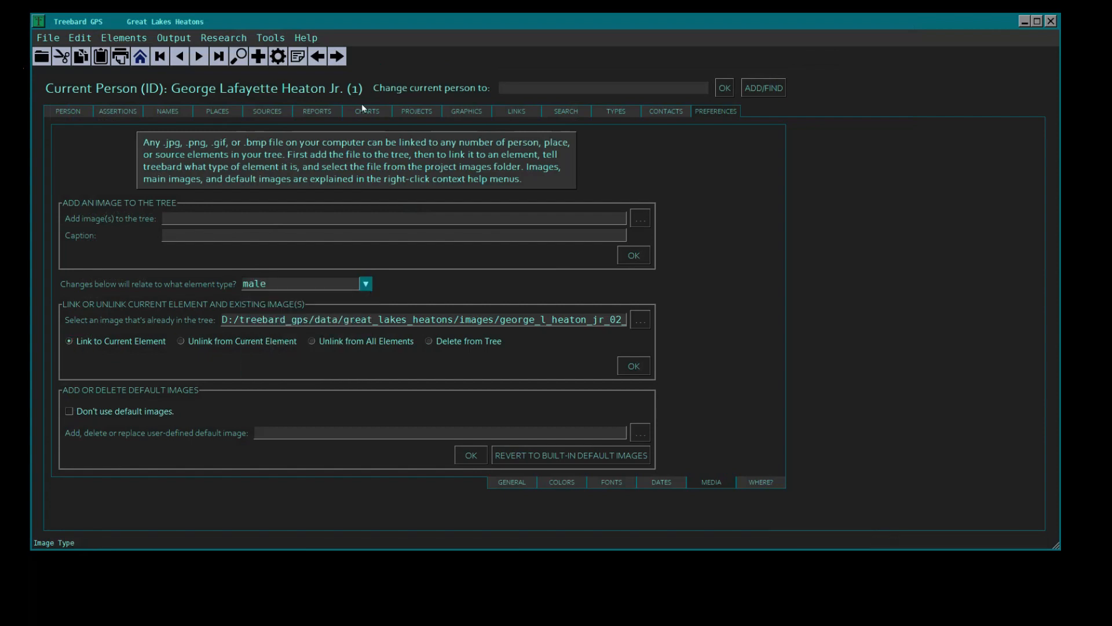
pyautogui.click(633, 366)
# - Link the resized image whose file name ends in _sailor_01_20pc.png to the current person, with the element type set to male
pyautogui.click(640, 319)
pyautogui.doubleClick(641, 319)
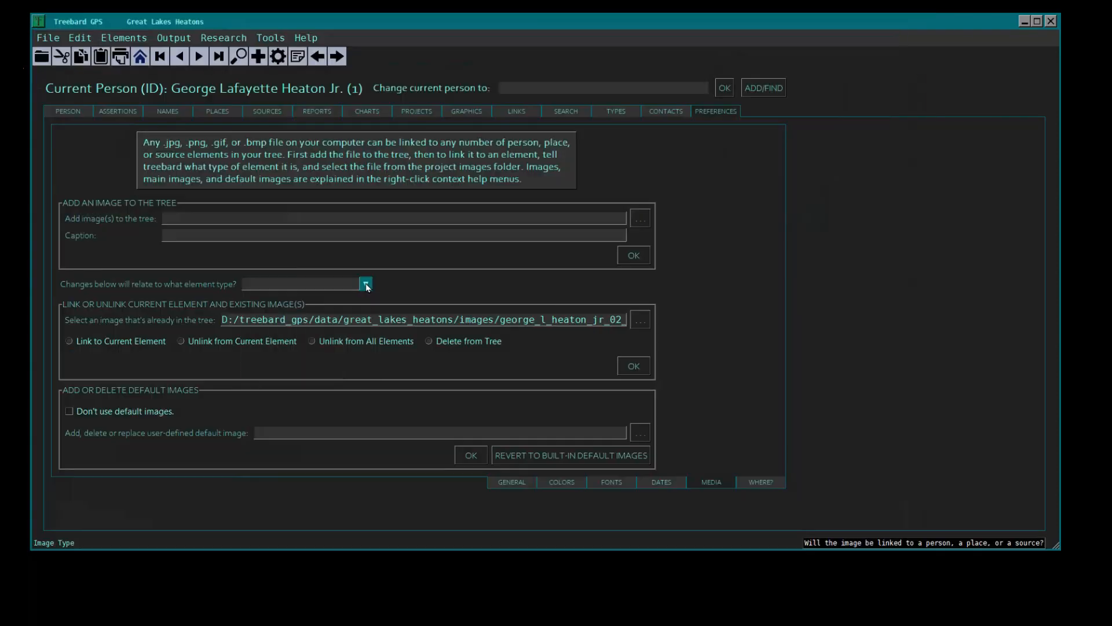
pyautogui.click(366, 283)
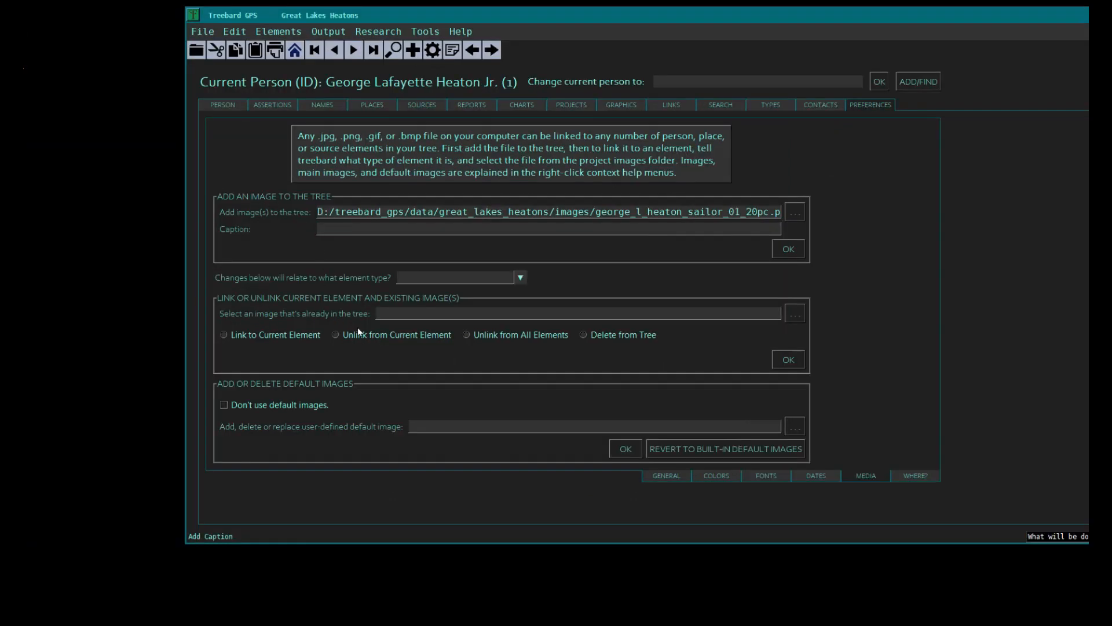
pyautogui.click(520, 278)
pyautogui.click(435, 294)
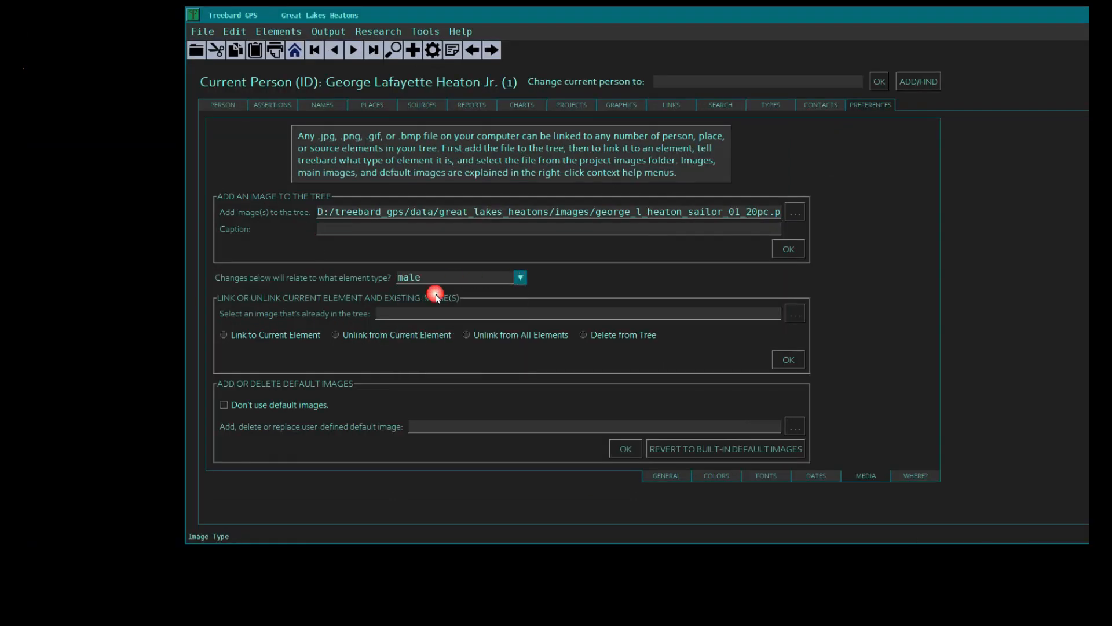
pyautogui.click(224, 334)
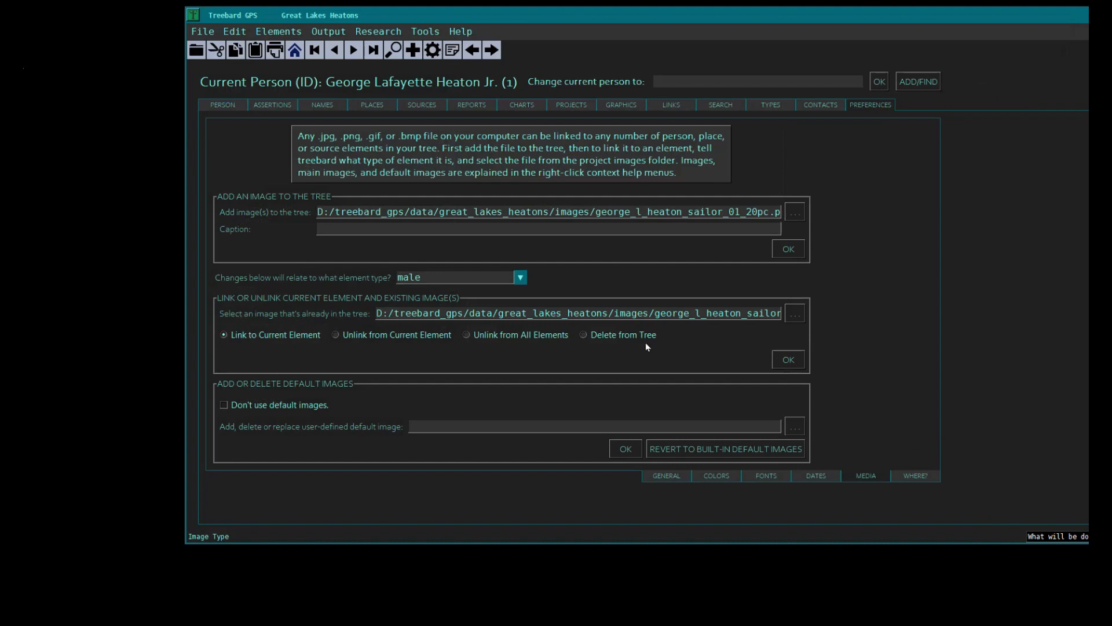
pyautogui.click(789, 360)
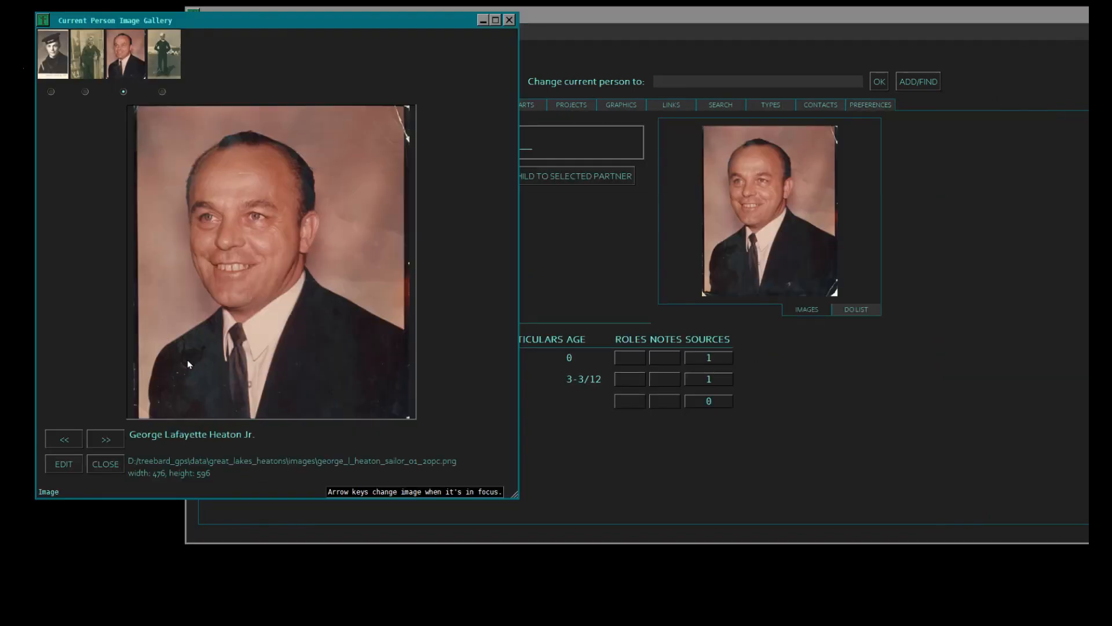
# - Page through the linked photos in the current person's image gallery, check their captions, paths and sizes, and close the gallery
pyautogui.click(106, 440)
pyautogui.click(106, 440)
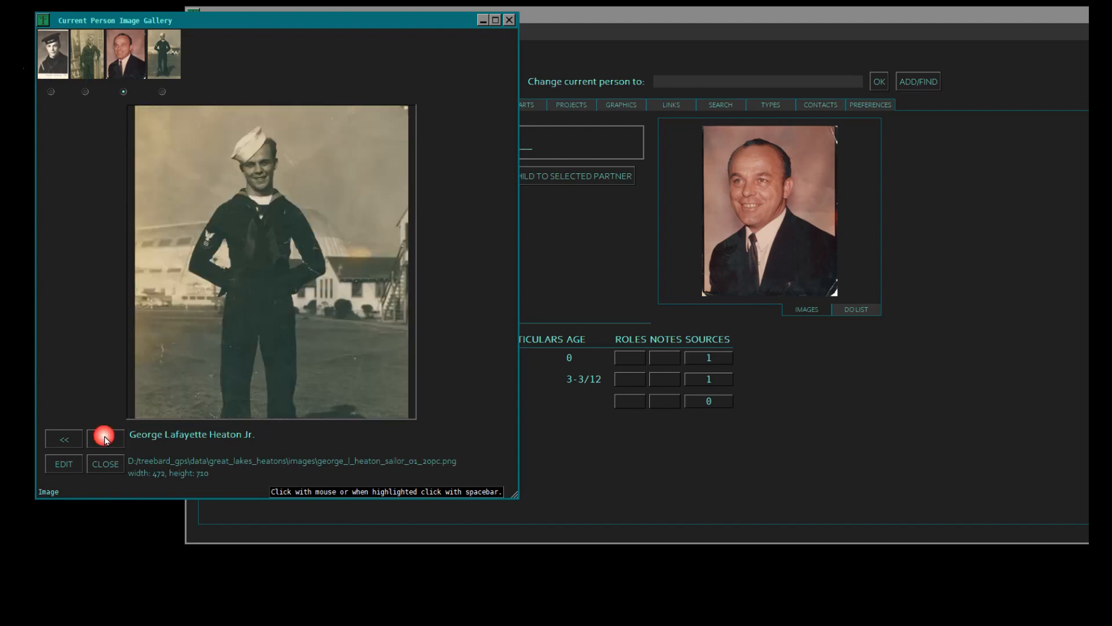
pyautogui.moveTo(250, 401); pyautogui.dragTo(203, 405)
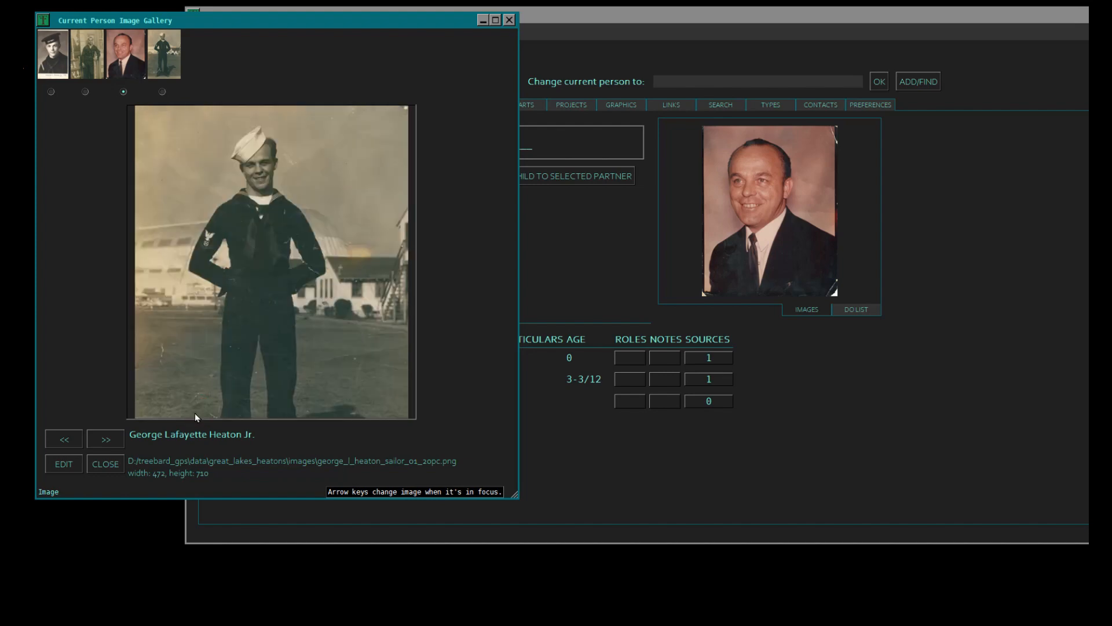
pyautogui.click(99, 440)
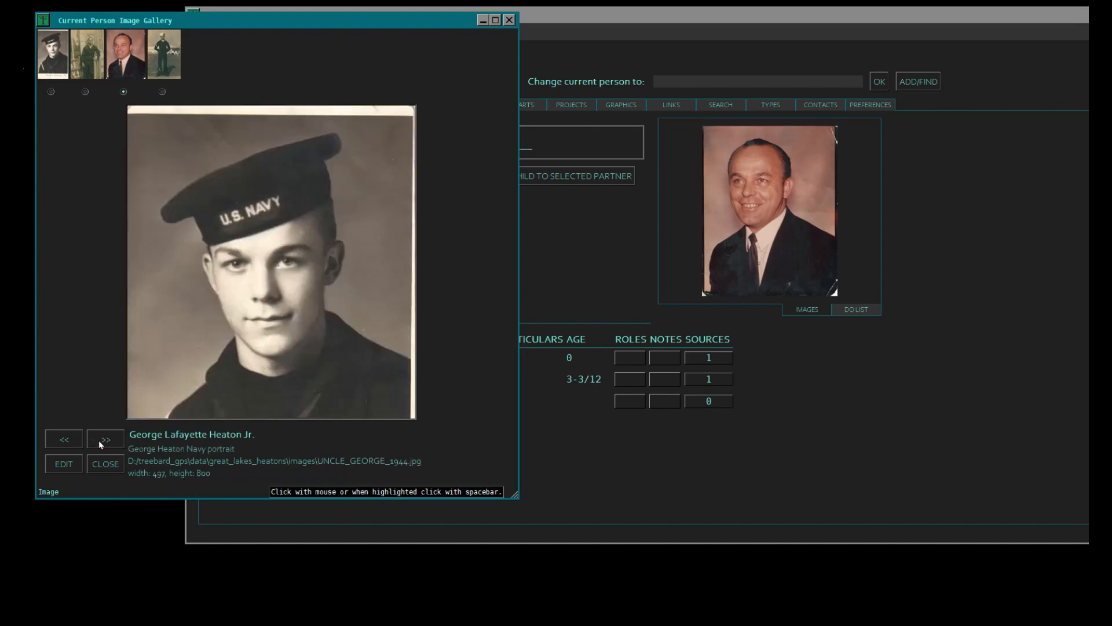
pyautogui.click(106, 441)
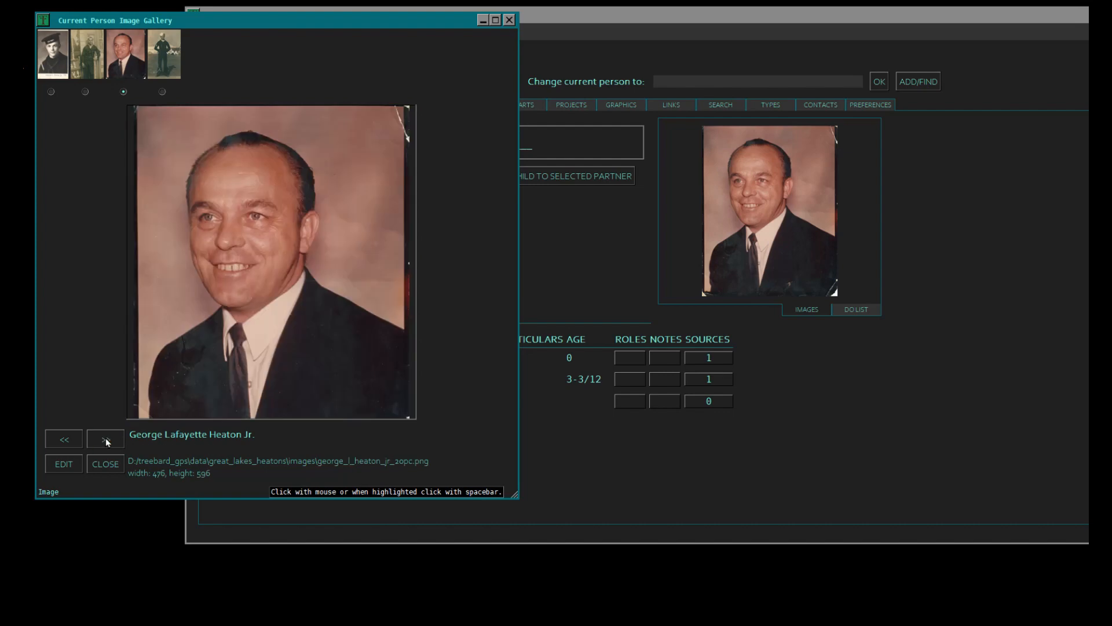
pyautogui.click(107, 442)
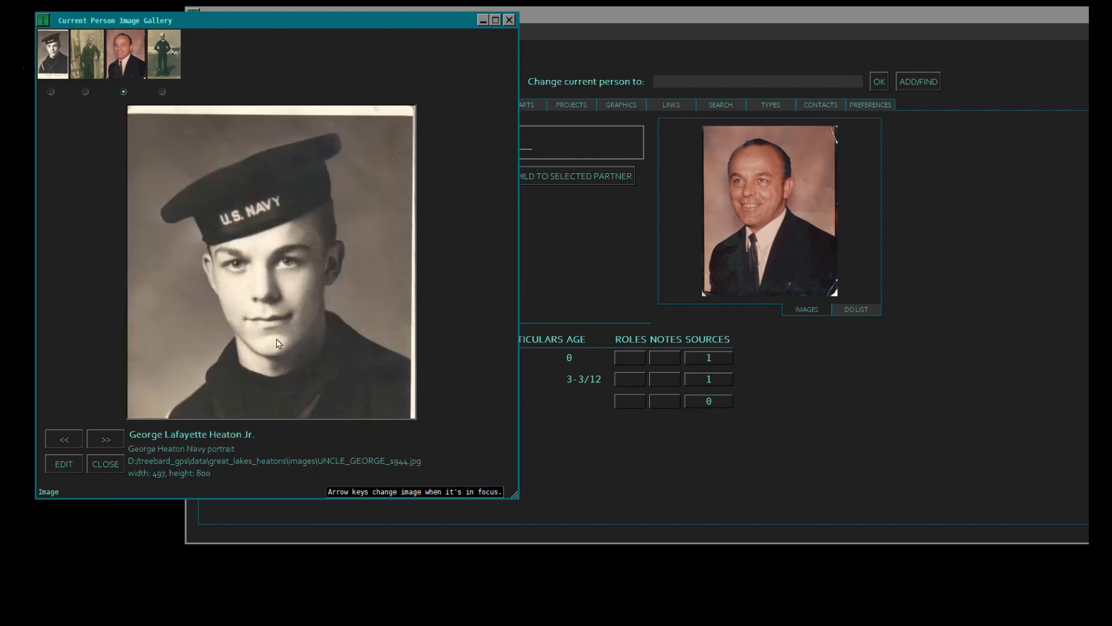
pyautogui.click(106, 465)
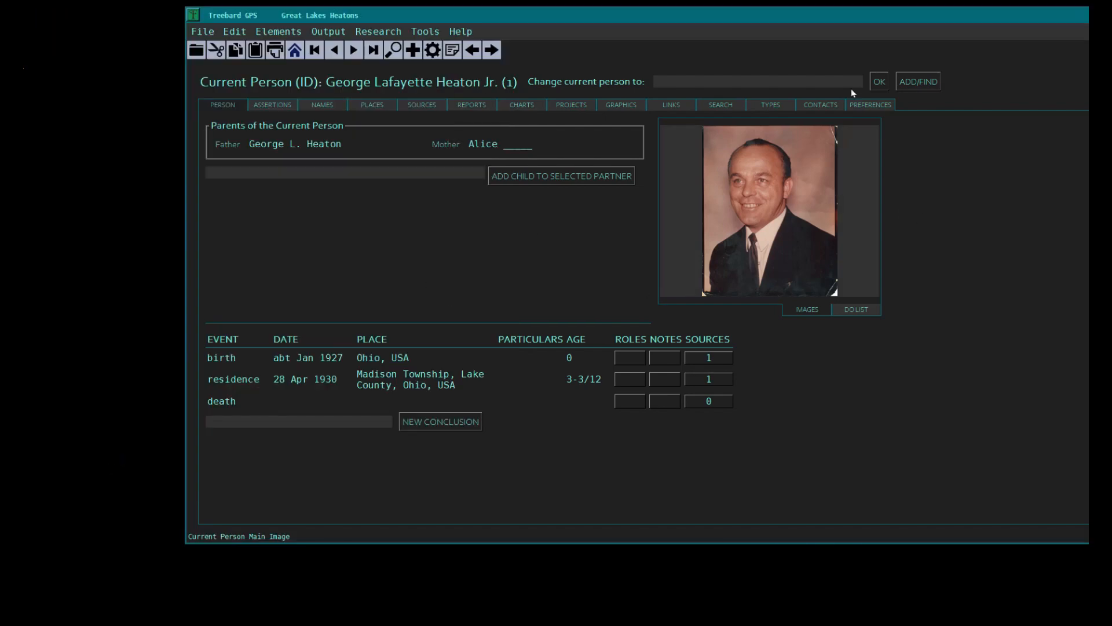
# - Open the 1944 U.S. Navy portrait for editing from the current person's image gallery
pyautogui.moveTo(781, 24); pyautogui.dragTo(640, 21)
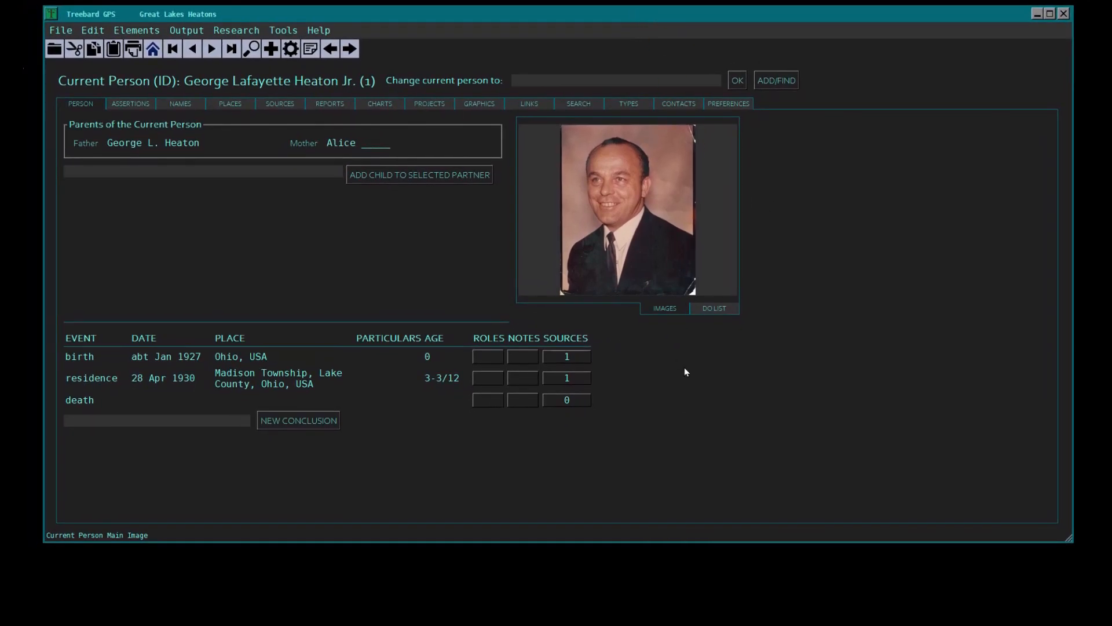
pyautogui.click(637, 237)
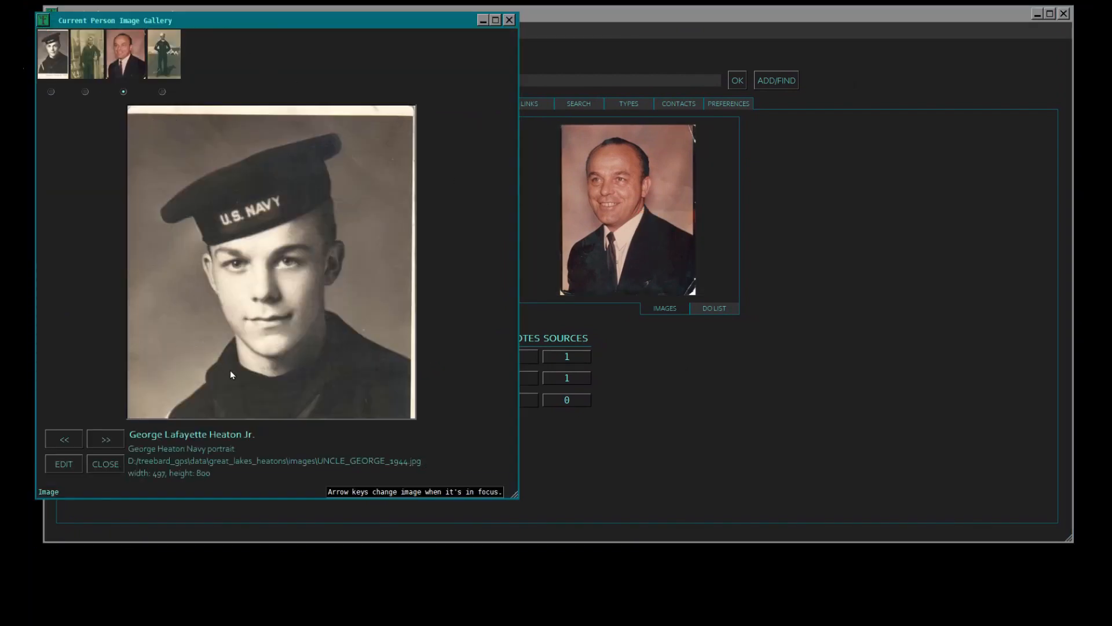
pyautogui.scroll(-3, 231, 370)
pyautogui.click(64, 463)
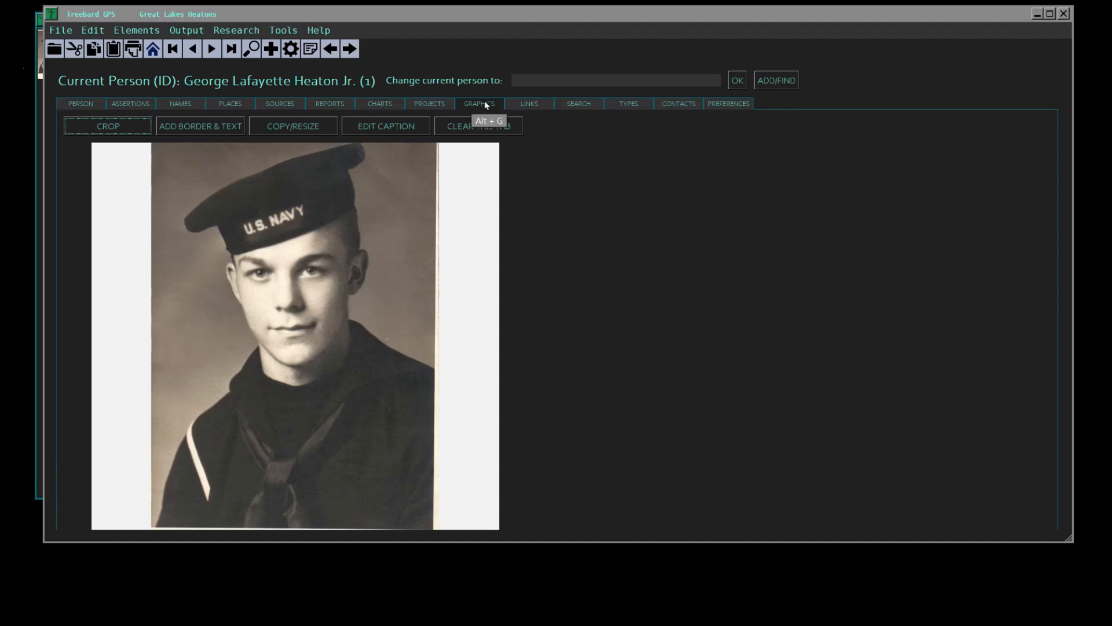
# - Crop the light border off the top of the 1944 Navy portrait, naming the new file with the person's name followed by _1944_
pyautogui.click(116, 126)
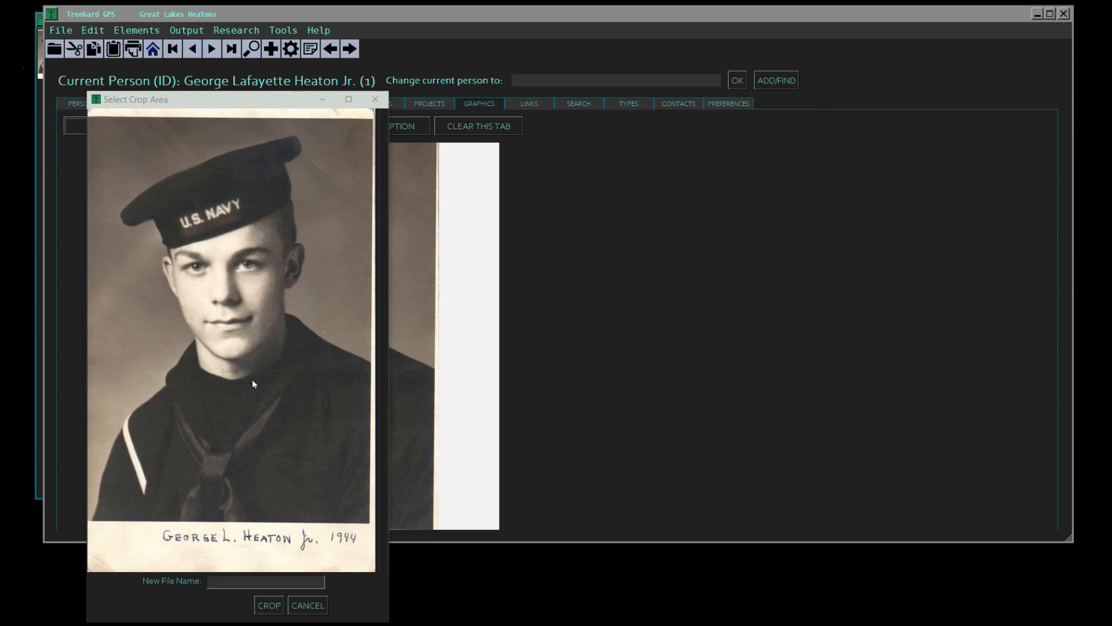
pyautogui.moveTo(182, 165); pyautogui.dragTo(60, 119)
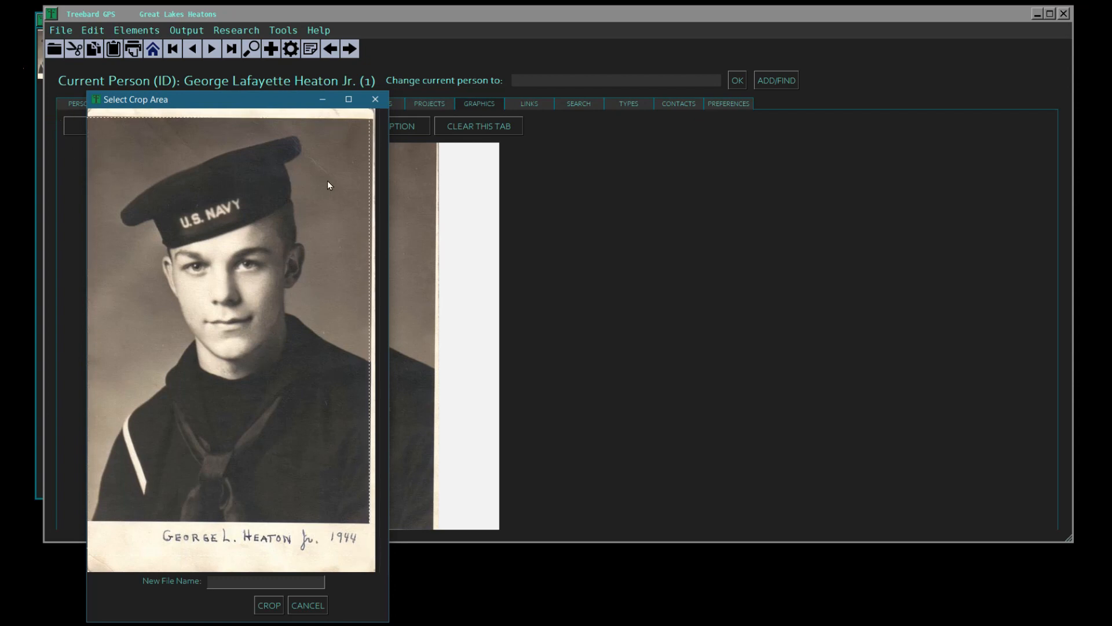
pyautogui.write('_1944_')
pyautogui.click(371, 537)
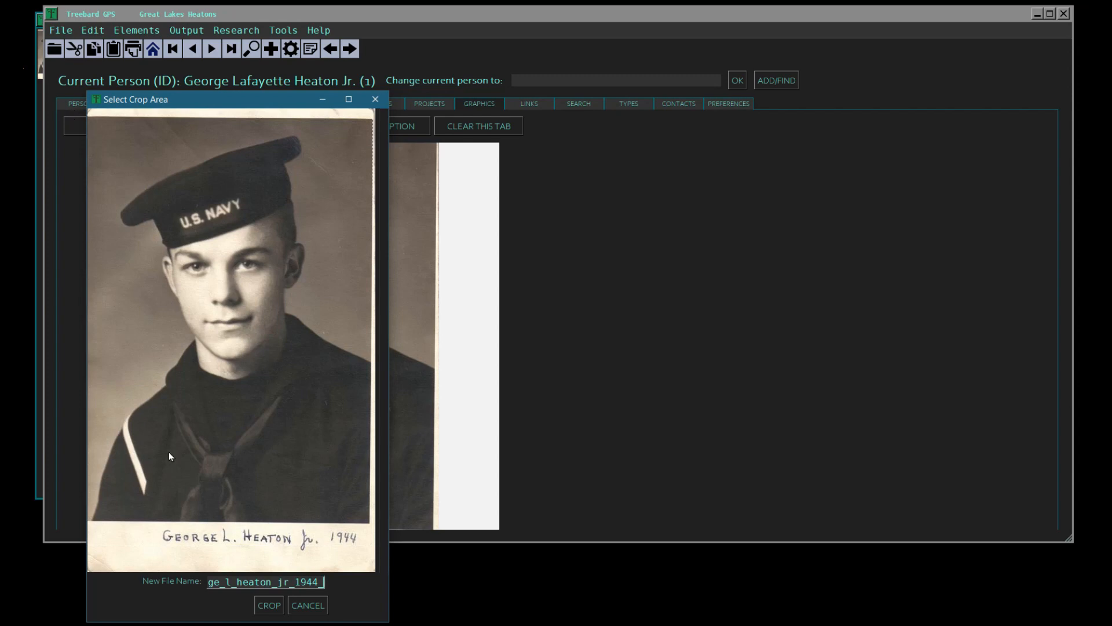
pyautogui.click(268, 605)
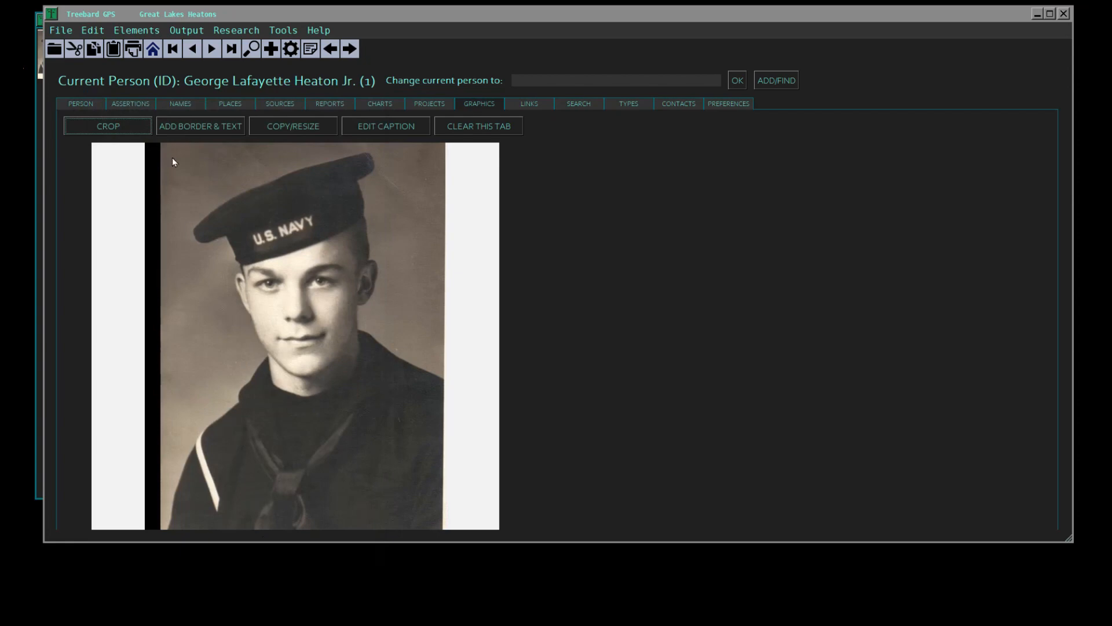
# - Link the cropped Navy portrait whose file name ends in _1944_.png to the current person, with the element type set to male
pyautogui.click(75, 103)
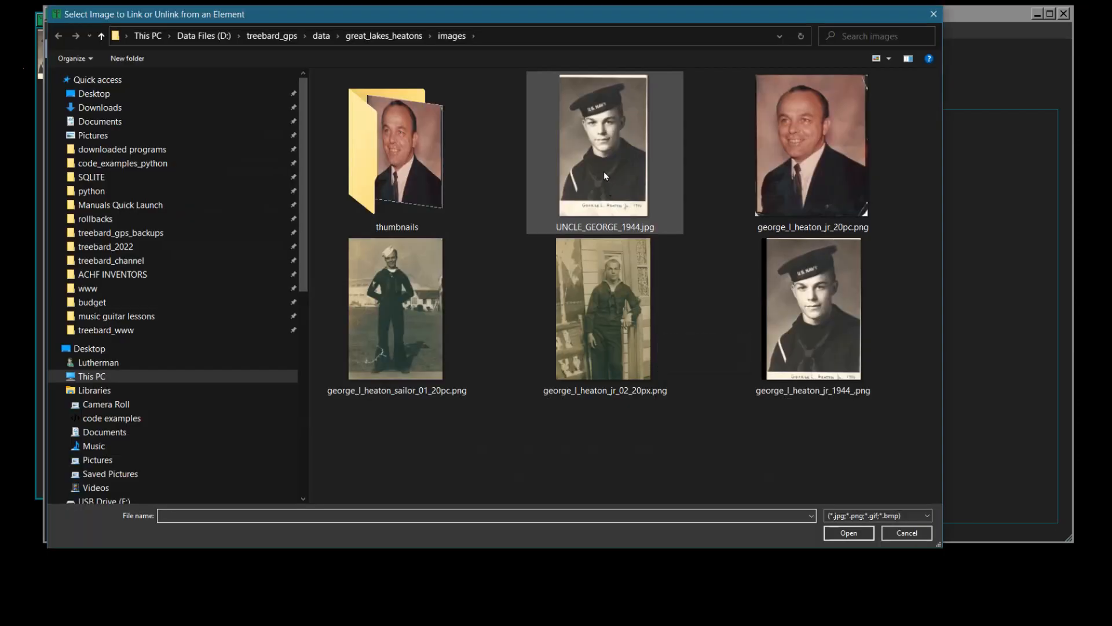
pyautogui.click(854, 332)
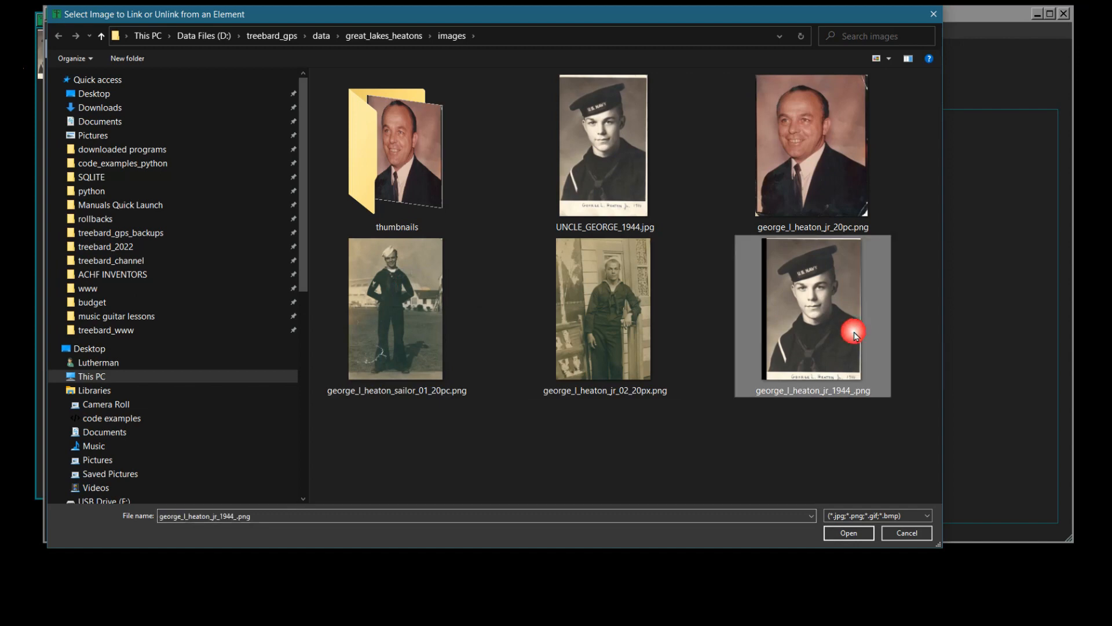
pyautogui.click(849, 532)
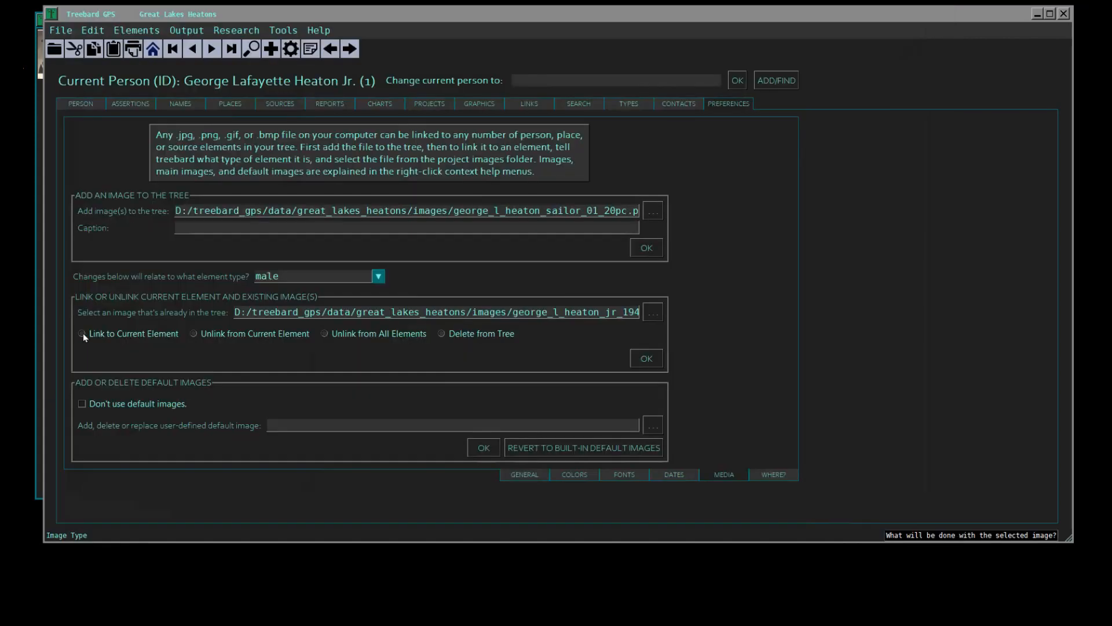
pyautogui.click(646, 358)
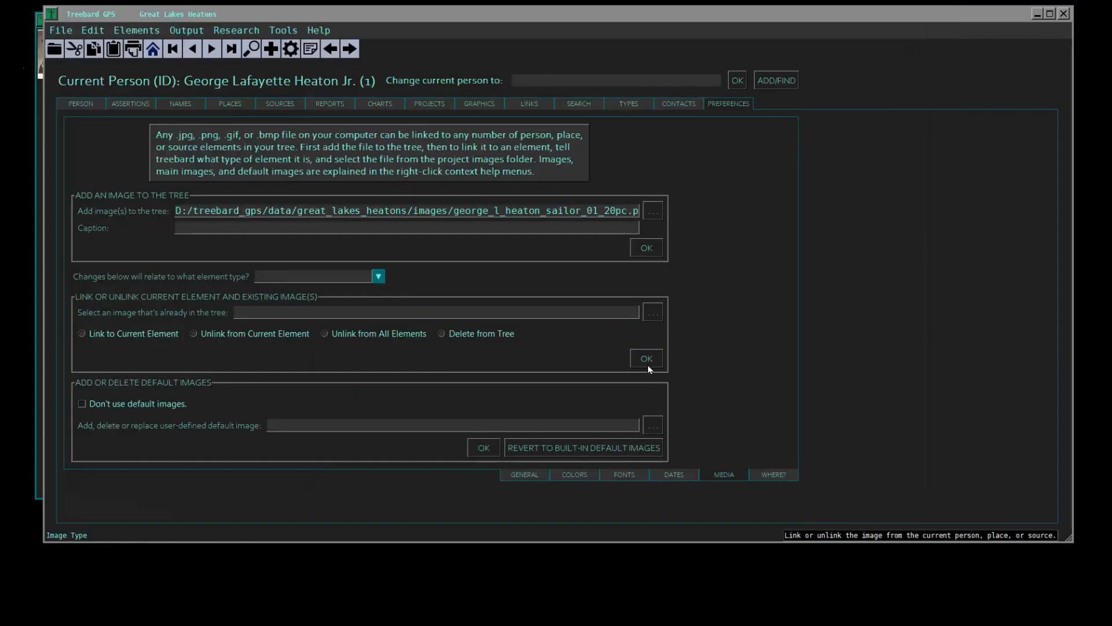
# - Compare the newly linked cropped Navy portrait with the original in the current person's image gallery
pyautogui.click(82, 105)
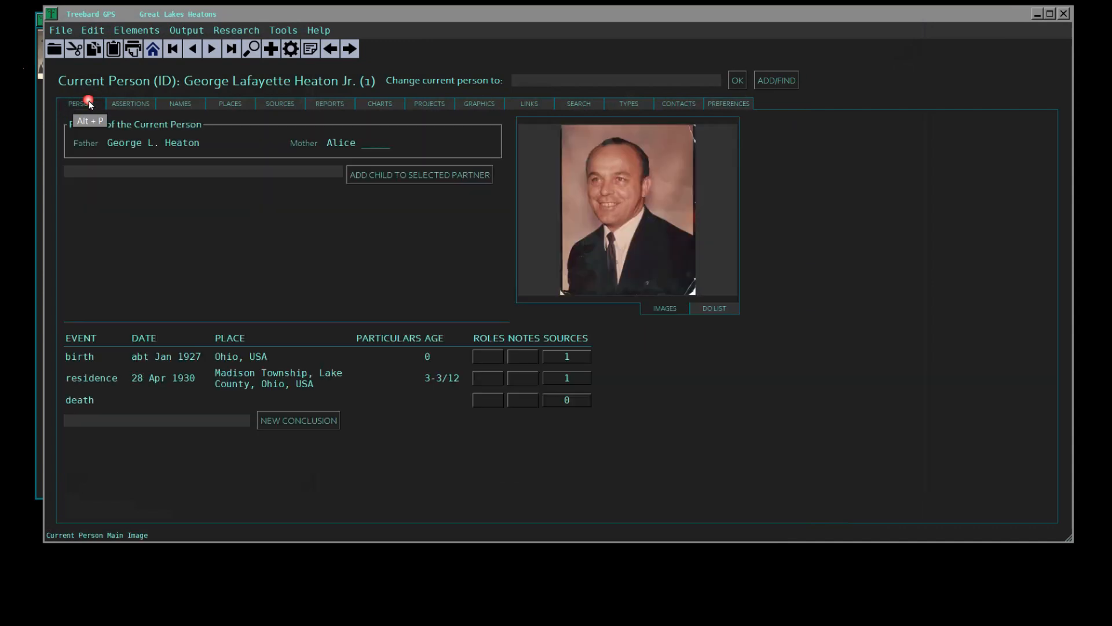
pyautogui.click(704, 224)
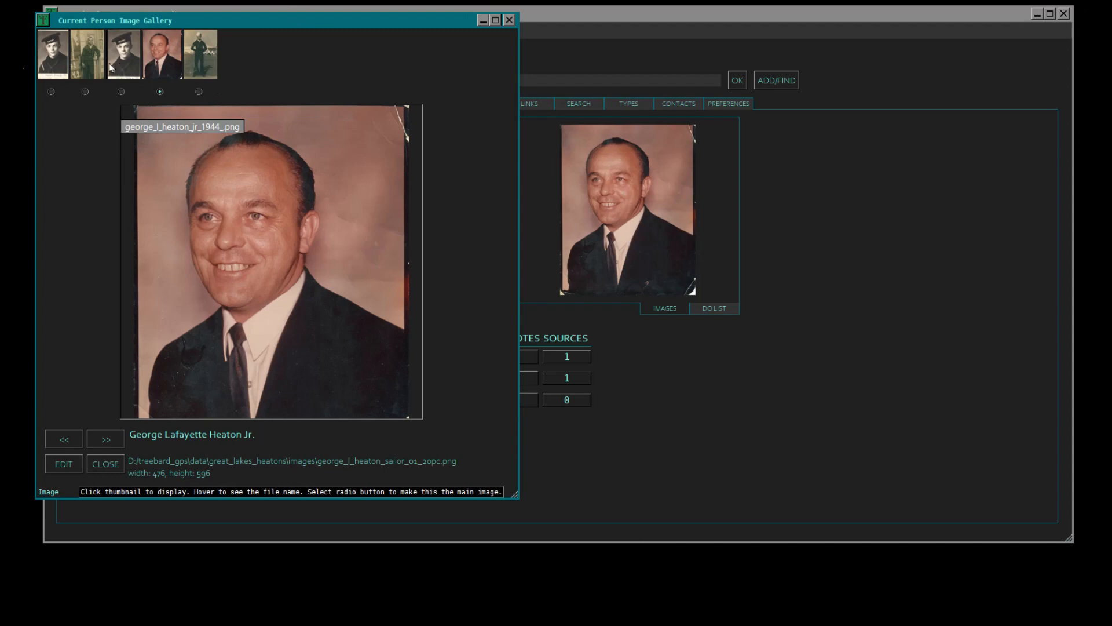
pyautogui.click(51, 63)
# - Delete the original 1944 Navy portrait .jpg from the tree, with the element type set to male
pyautogui.click(729, 103)
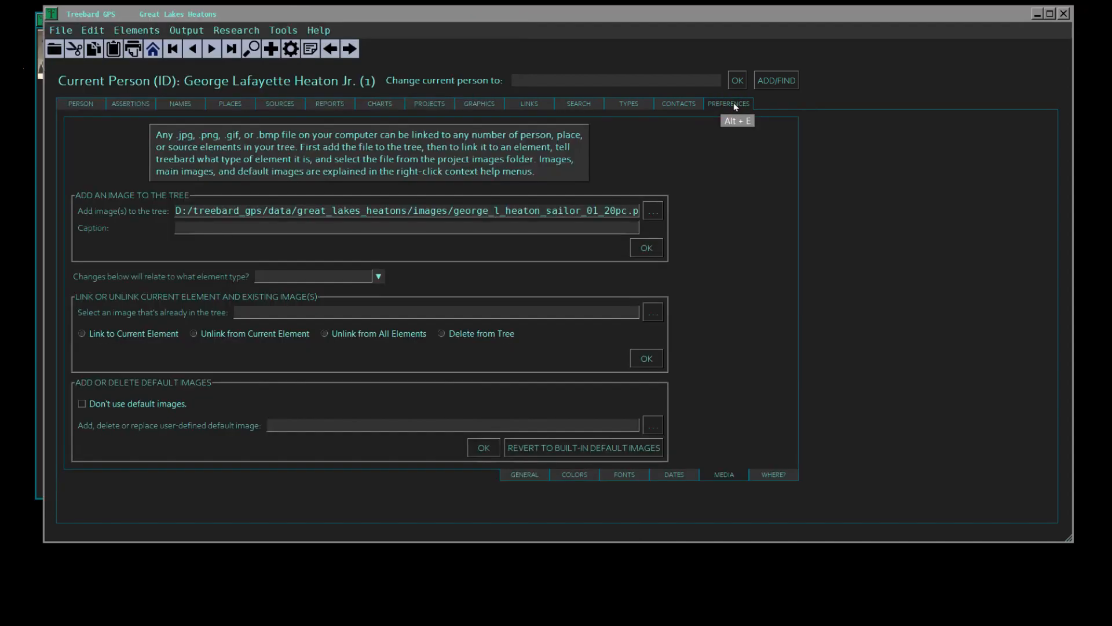
pyautogui.click(653, 313)
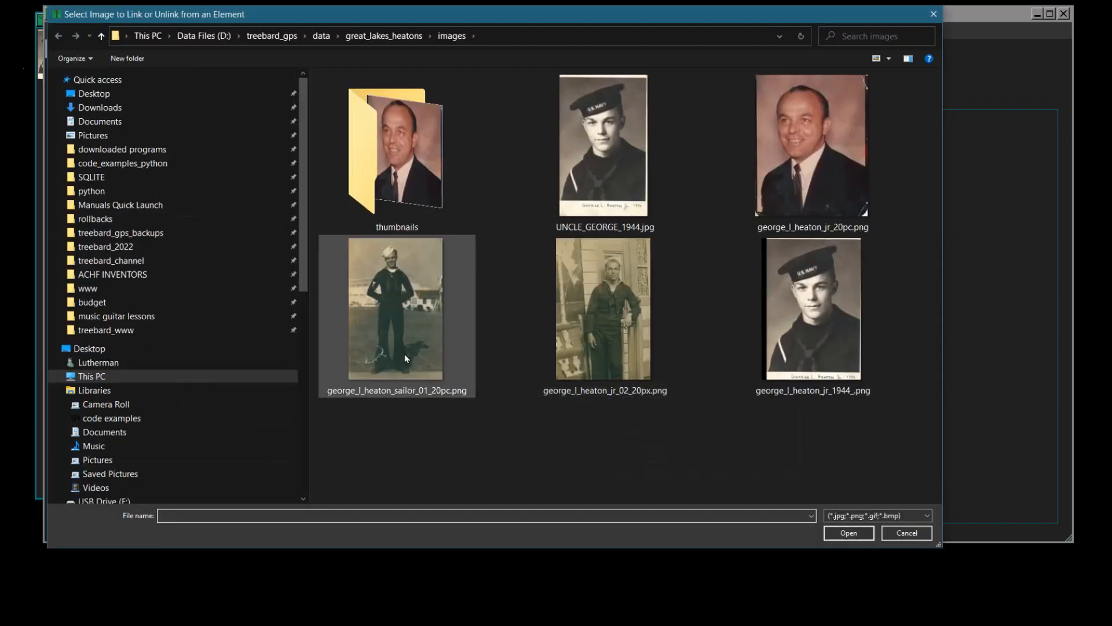
pyautogui.click(610, 173)
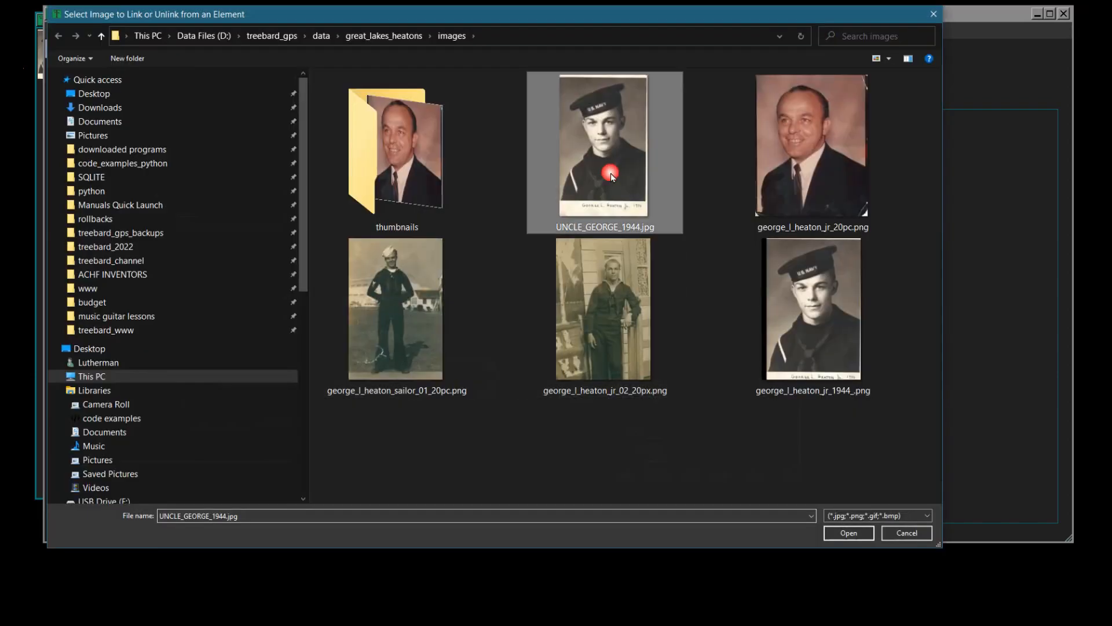
pyautogui.click(845, 535)
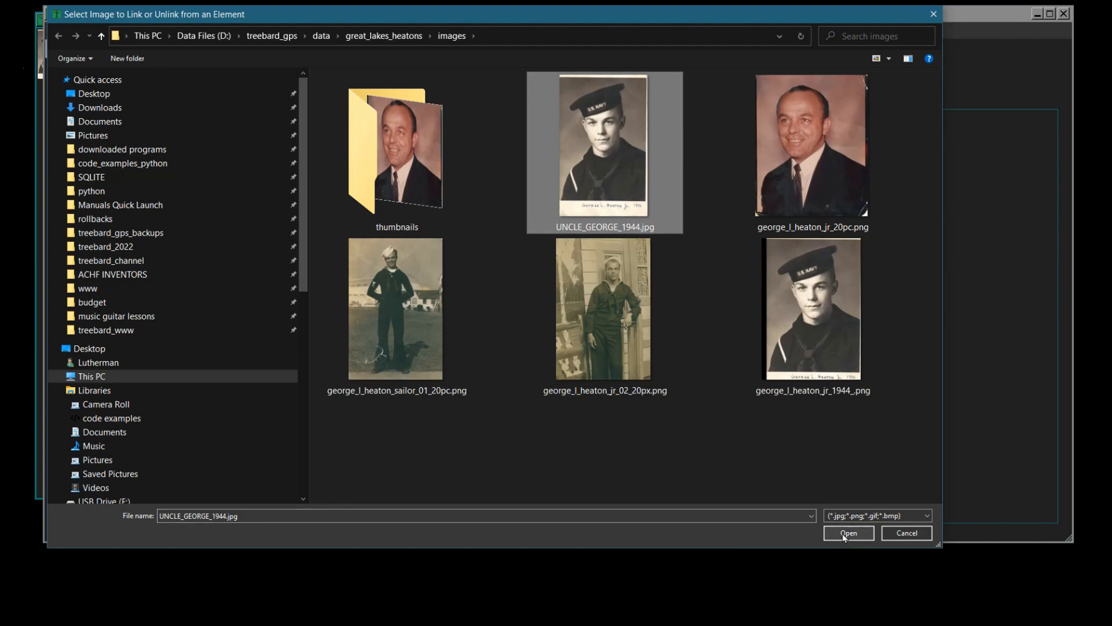
pyautogui.click(379, 276)
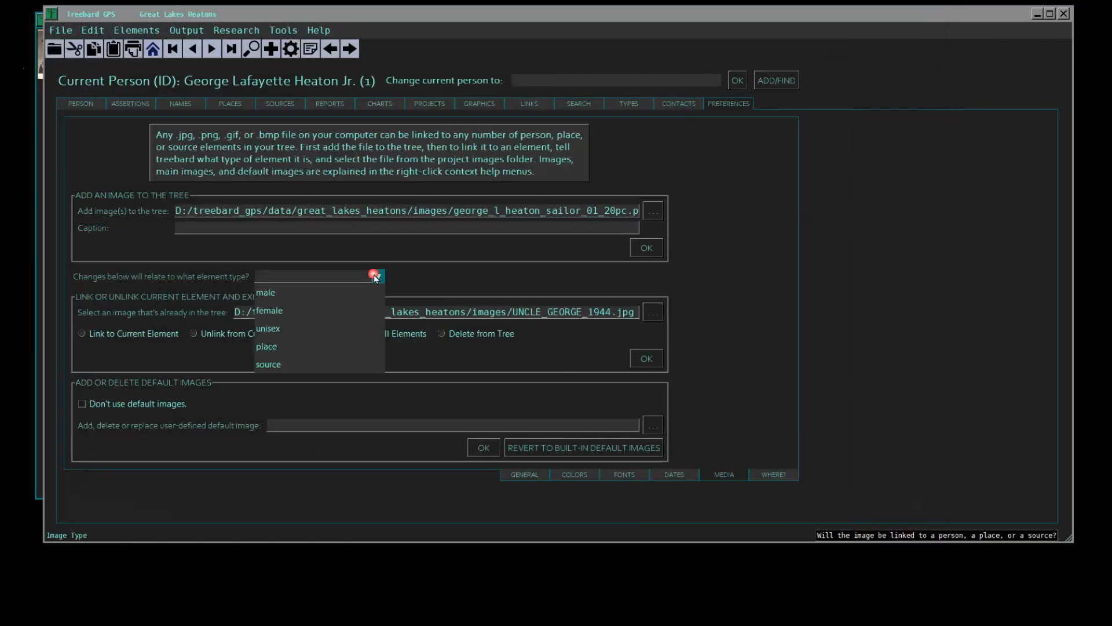
pyautogui.click(325, 293)
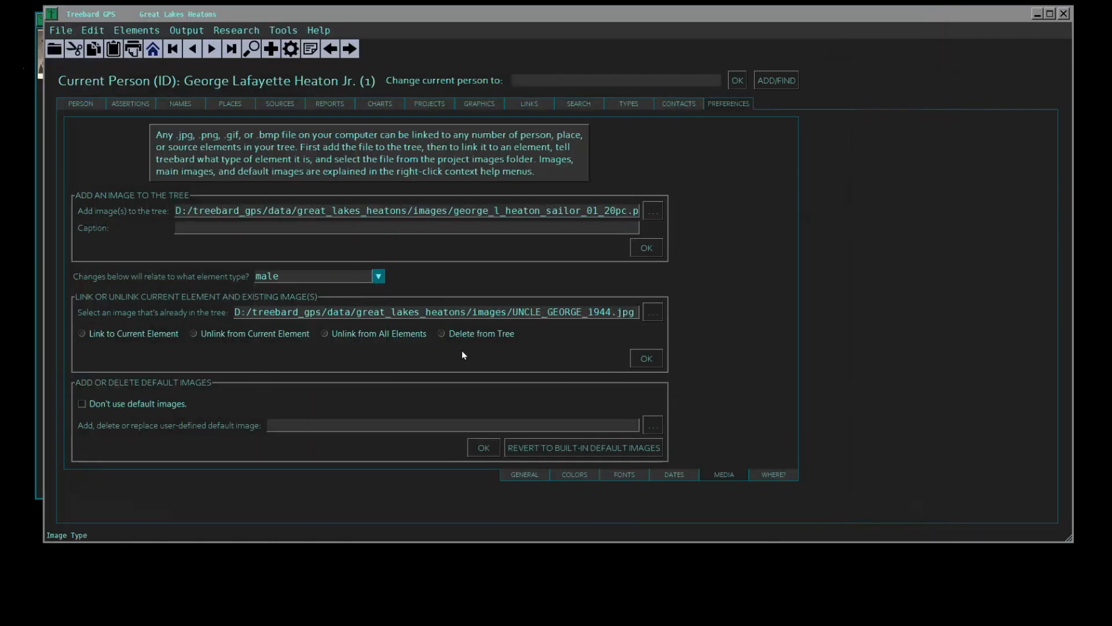
pyautogui.click(442, 334)
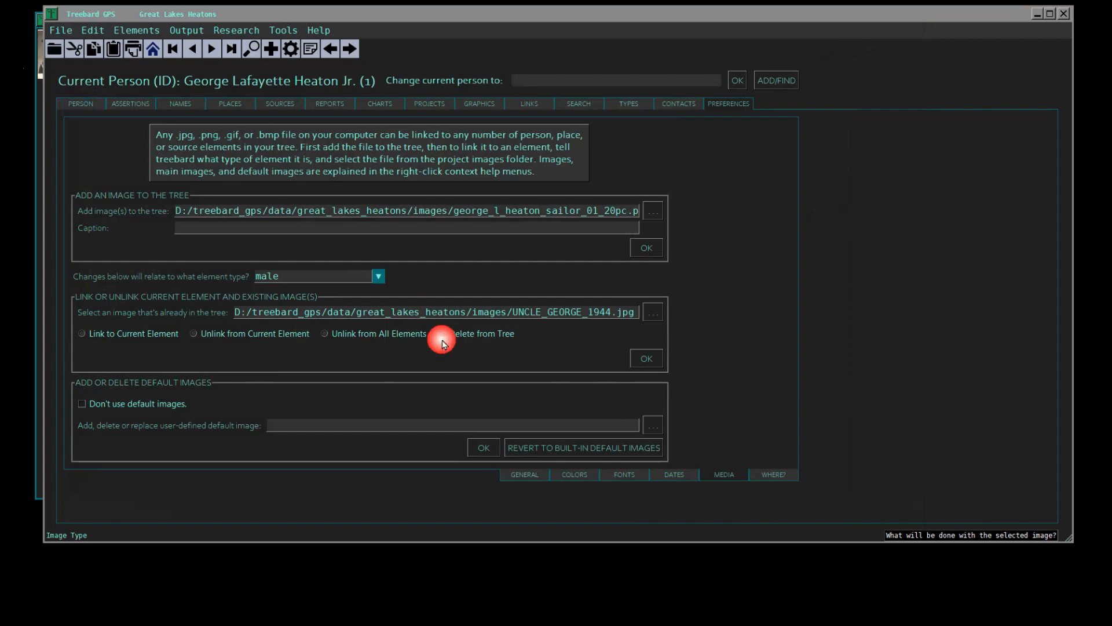
pyautogui.click(638, 361)
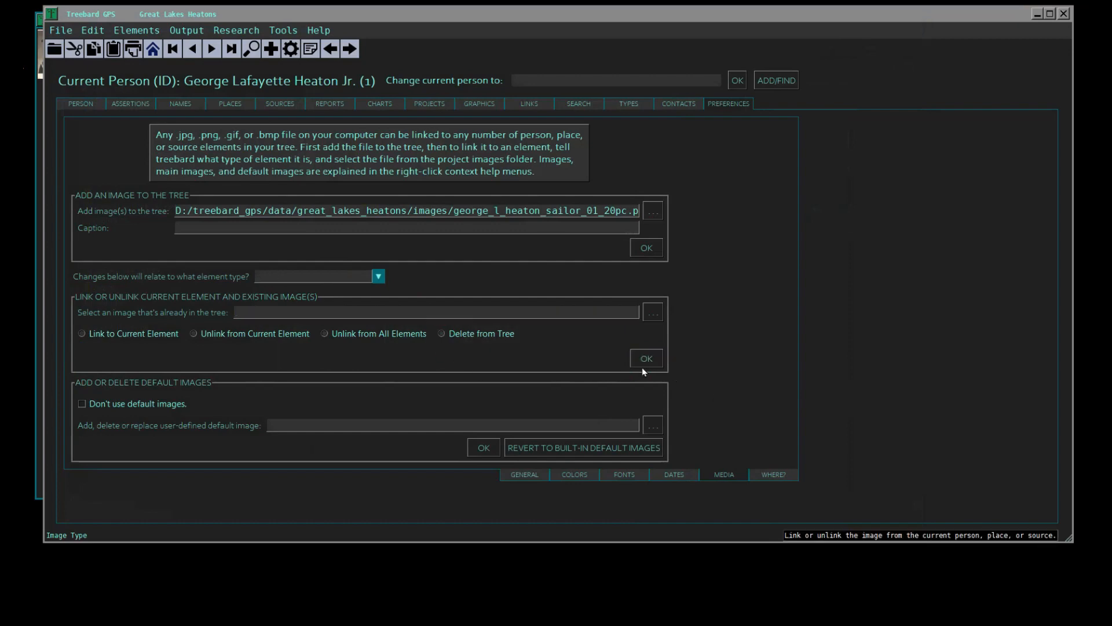
# - Check the current person's image gallery and display the cropped 1944 Navy portrait
pyautogui.click(87, 103)
pyautogui.click(643, 205)
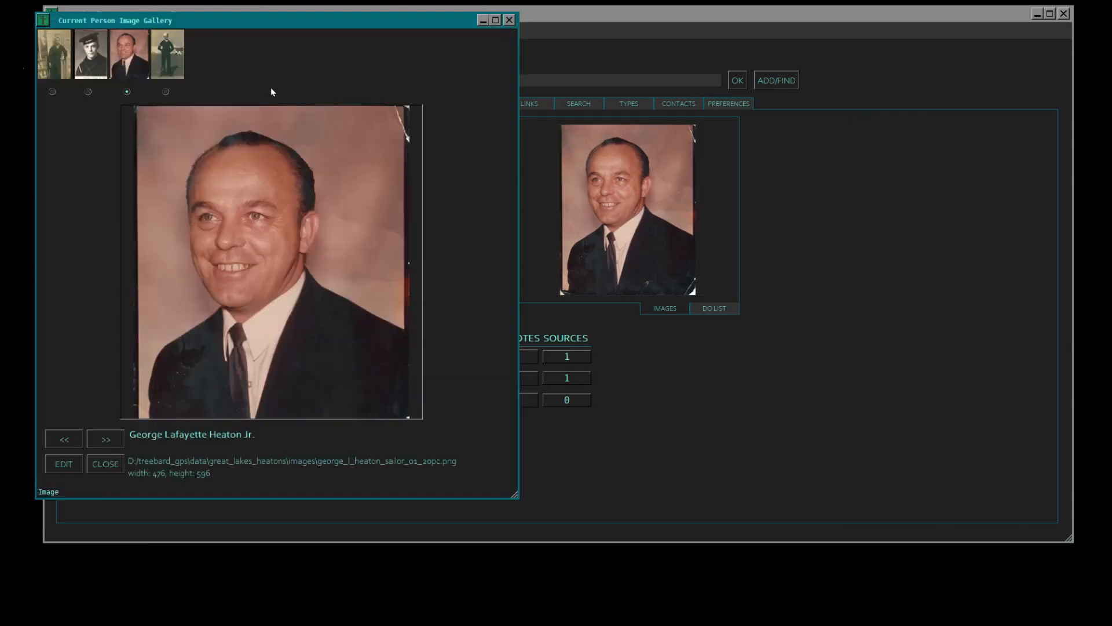
pyautogui.click(95, 62)
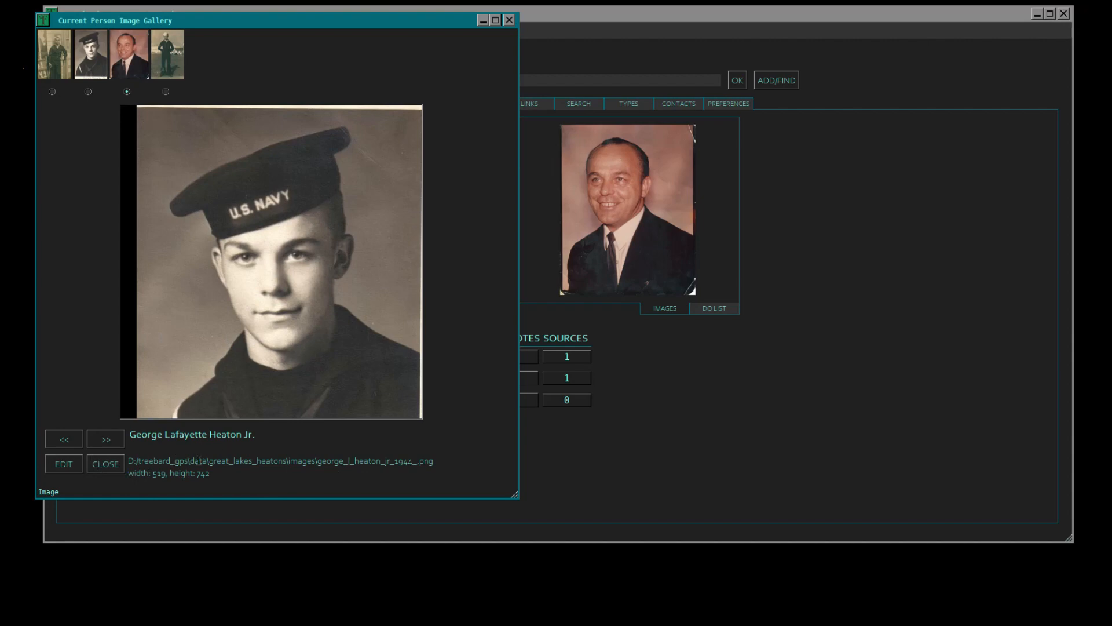
# - Open the cropped Navy portrait for editing and caption it "photo credit:" followed by the credited person's name
pyautogui.click(95, 459)
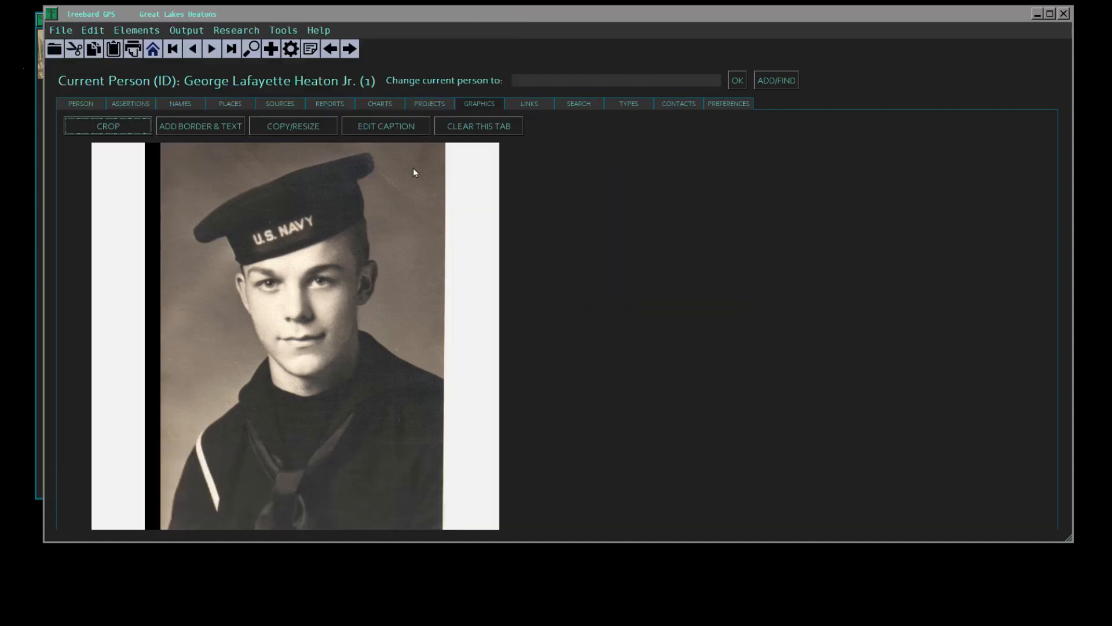
pyautogui.click(397, 128)
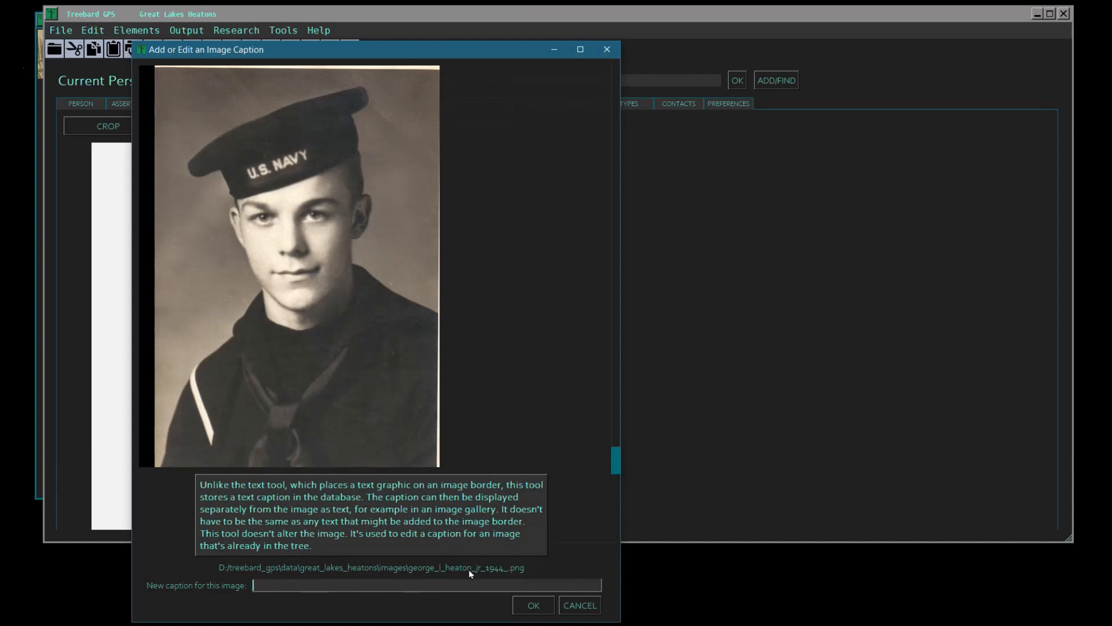
pyautogui.write('photo credit: LIn')
pyautogui.press('BackSpace')
pyautogui.press('BackSpace')
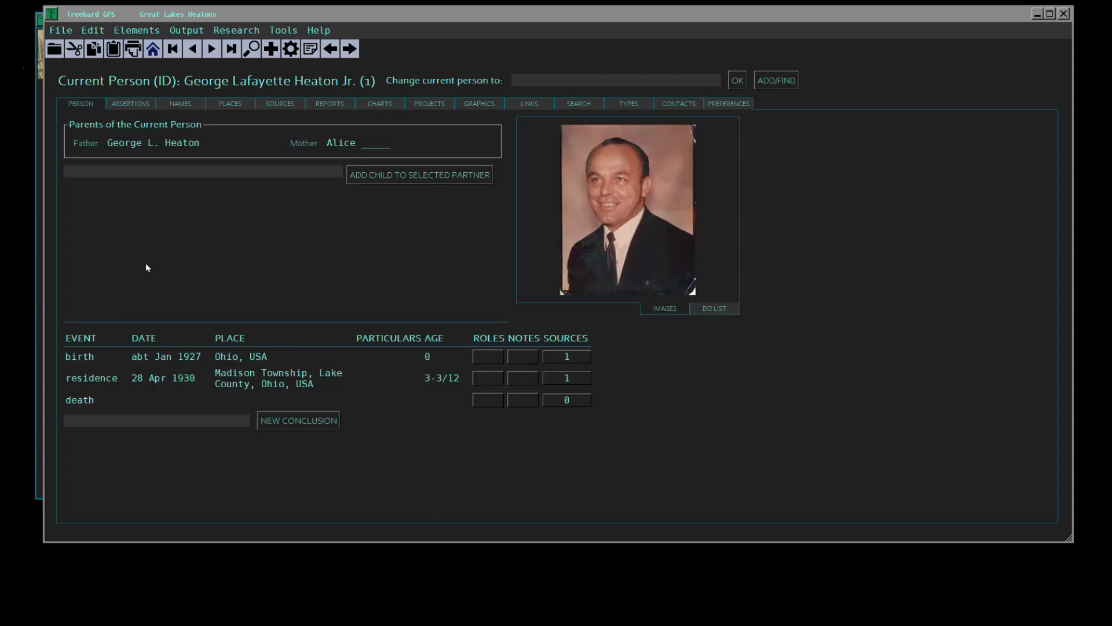
# - Make the father the current person and choose the 1958-06-25 pA2 Sacramento_Bee picture as the image to import
pyautogui.click(165, 143)
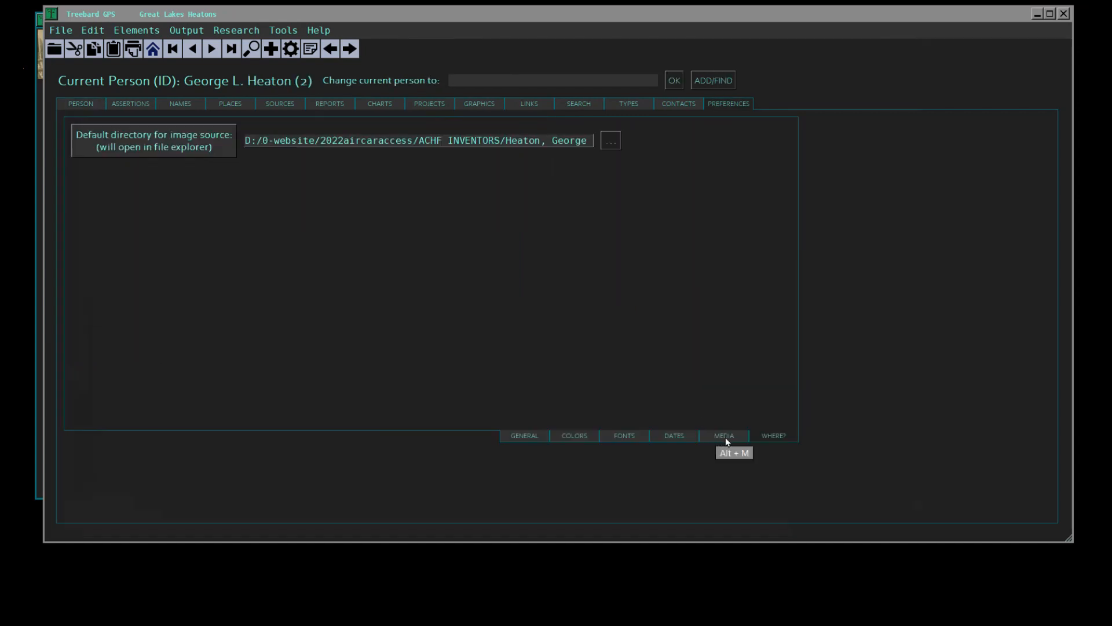
pyautogui.click(727, 433)
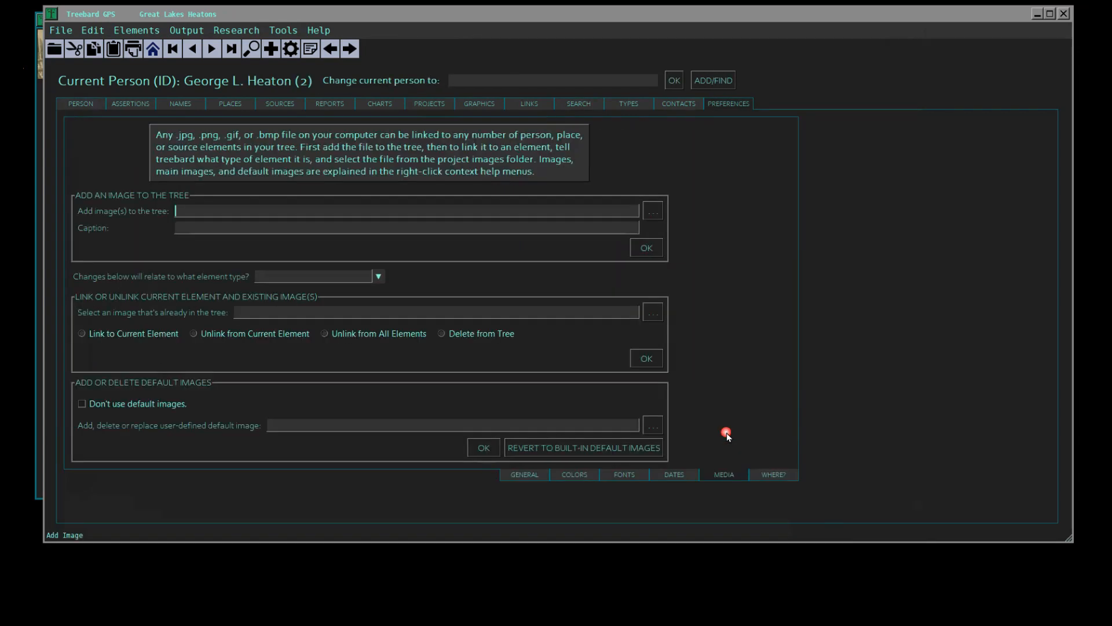
pyautogui.click(650, 214)
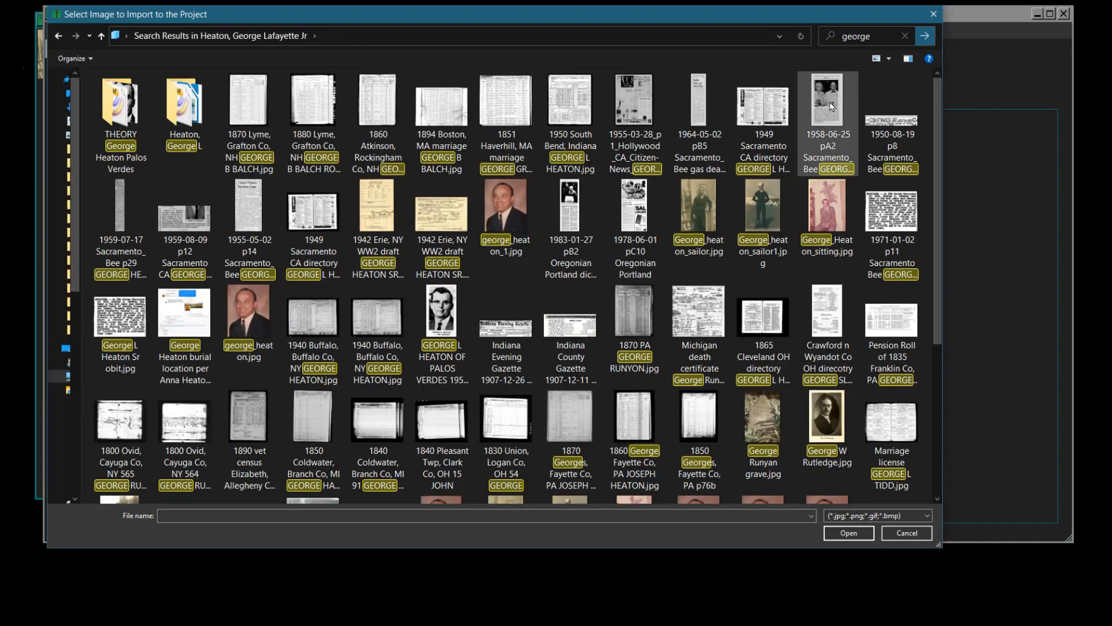
pyautogui.click(827, 107)
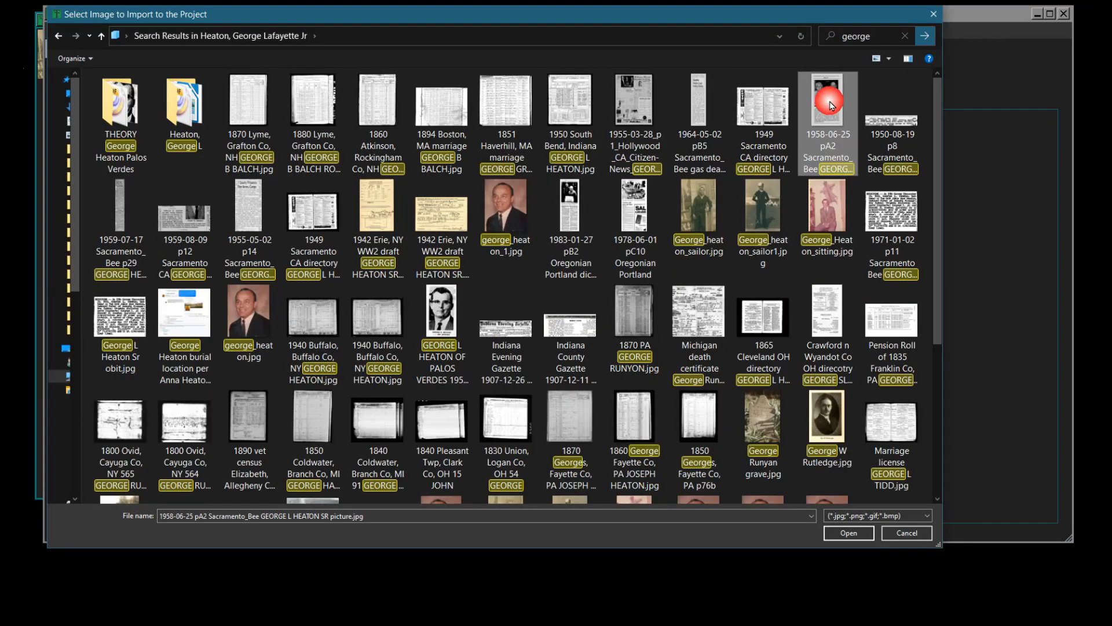
pyautogui.click(846, 532)
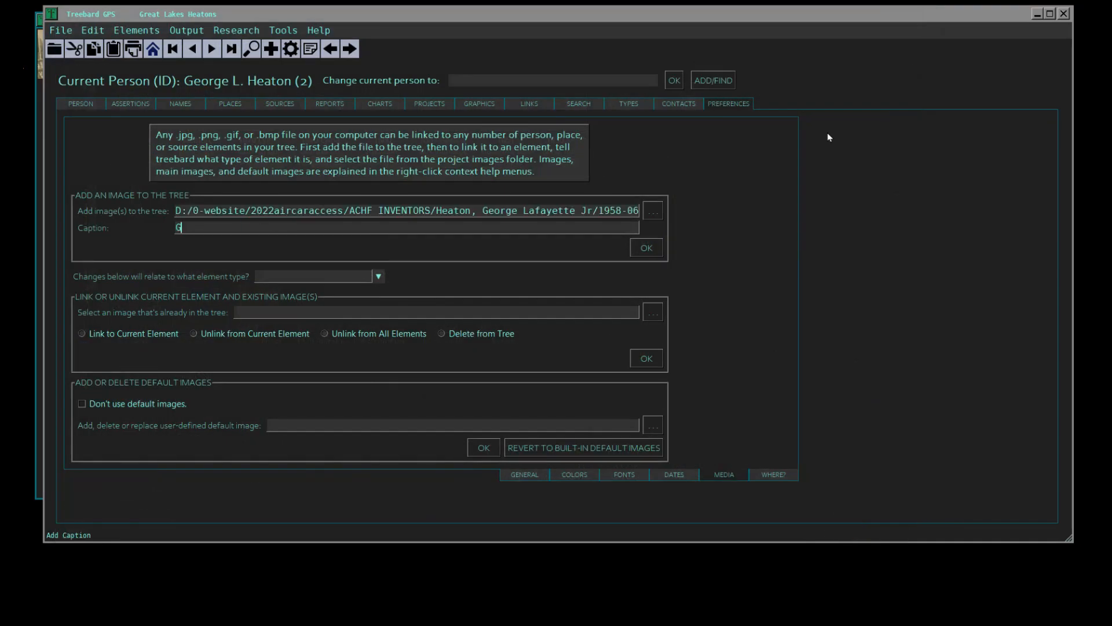
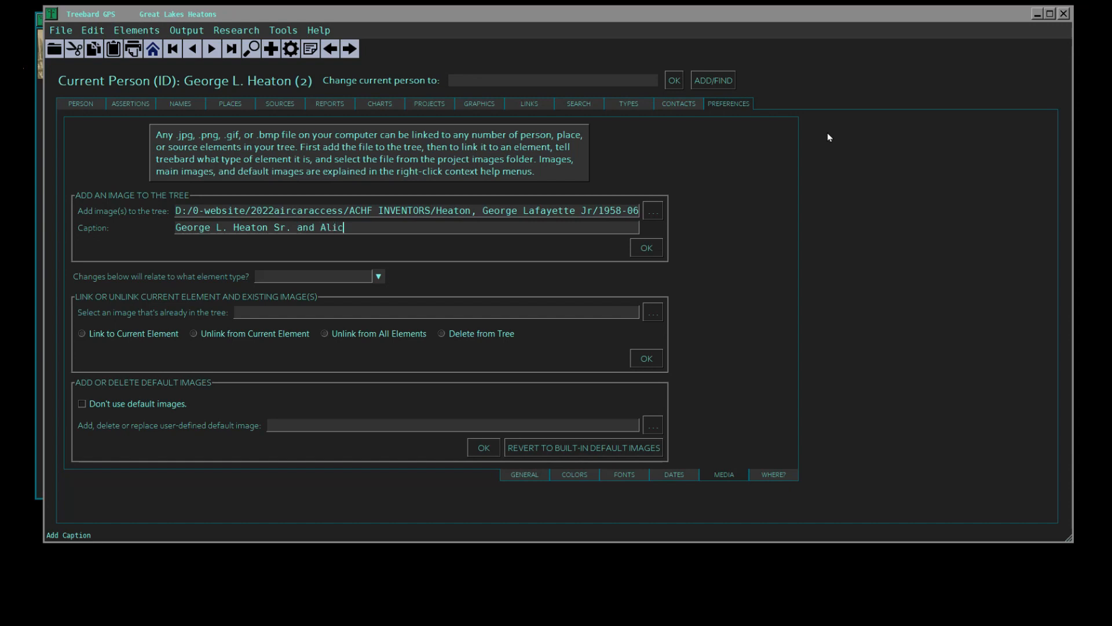
# - Caption the newspaper picture with the couple's full names and add it to the tree
pyautogui.write('ye')
pyautogui.press('Tab')
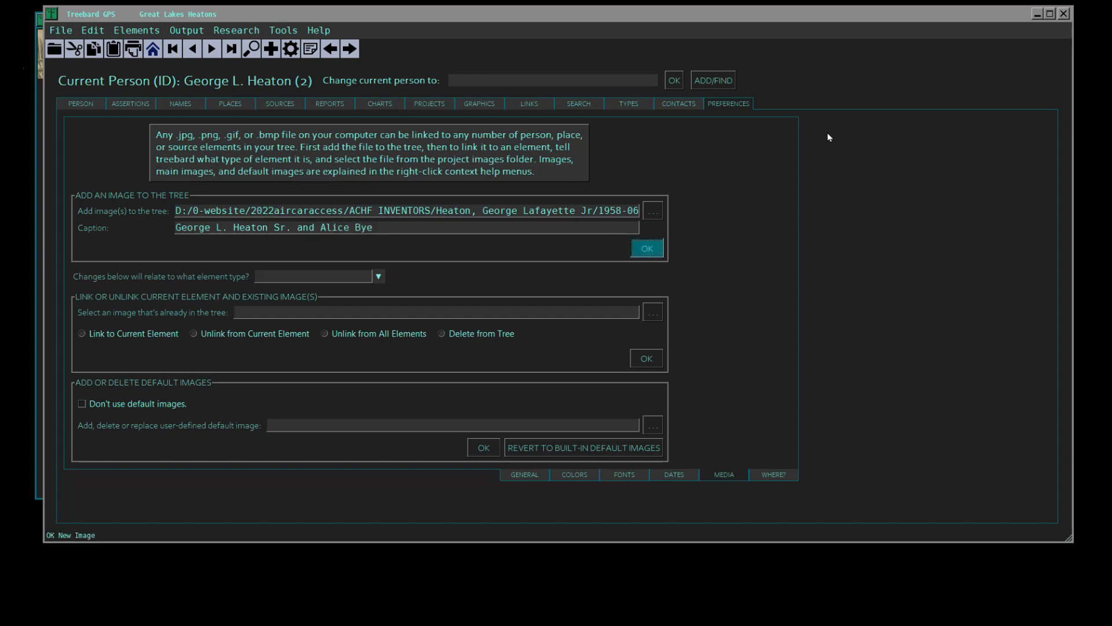
pyautogui.press('Return')
# - Link the 1958-06-25 Sacramento_Bee picture to the current person, with the element type set to male
pyautogui.click(378, 276)
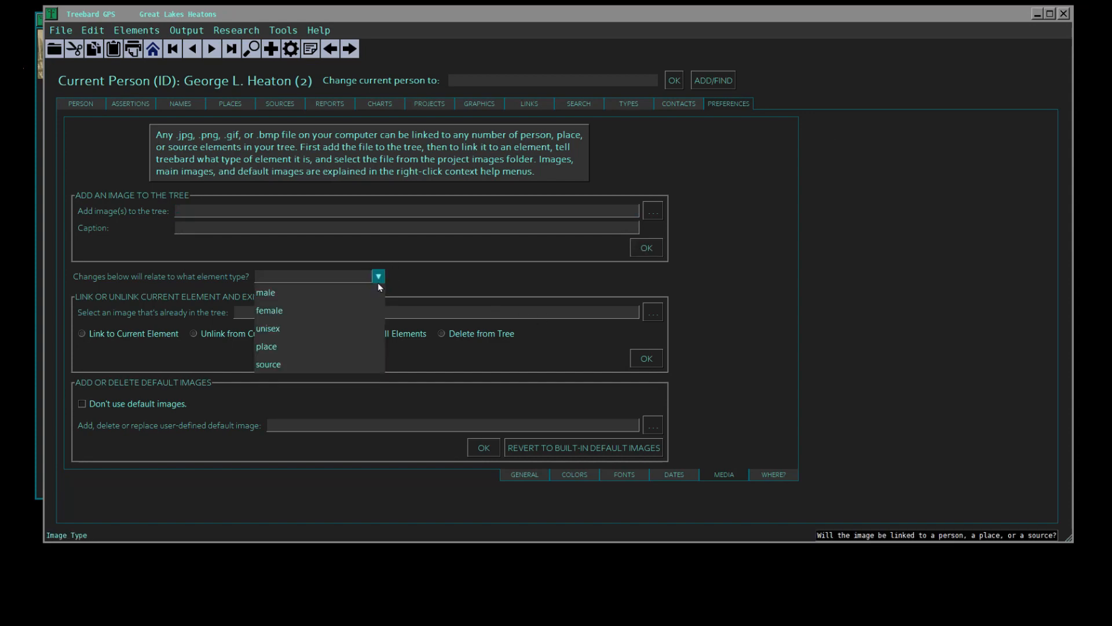
pyautogui.click(310, 300)
pyautogui.click(649, 315)
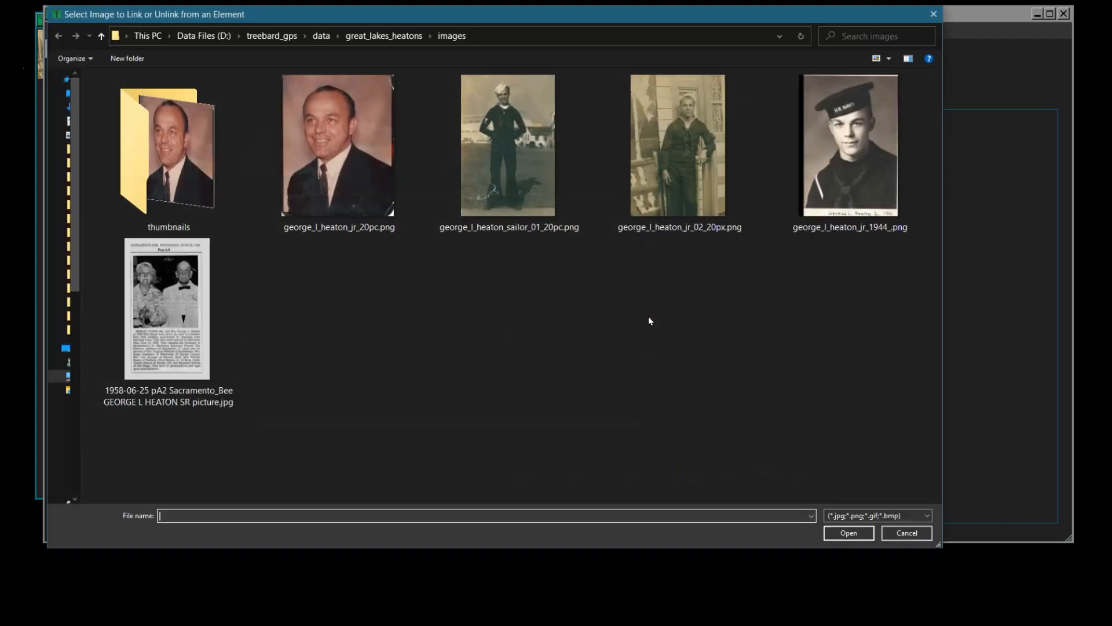
pyautogui.click(152, 295)
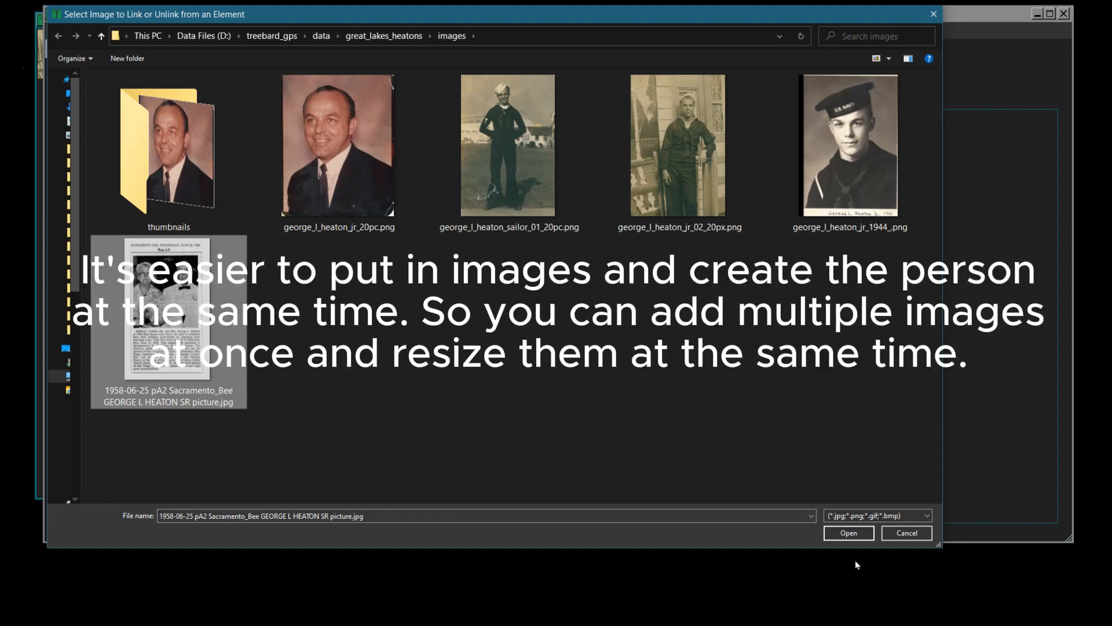
pyautogui.click(847, 533)
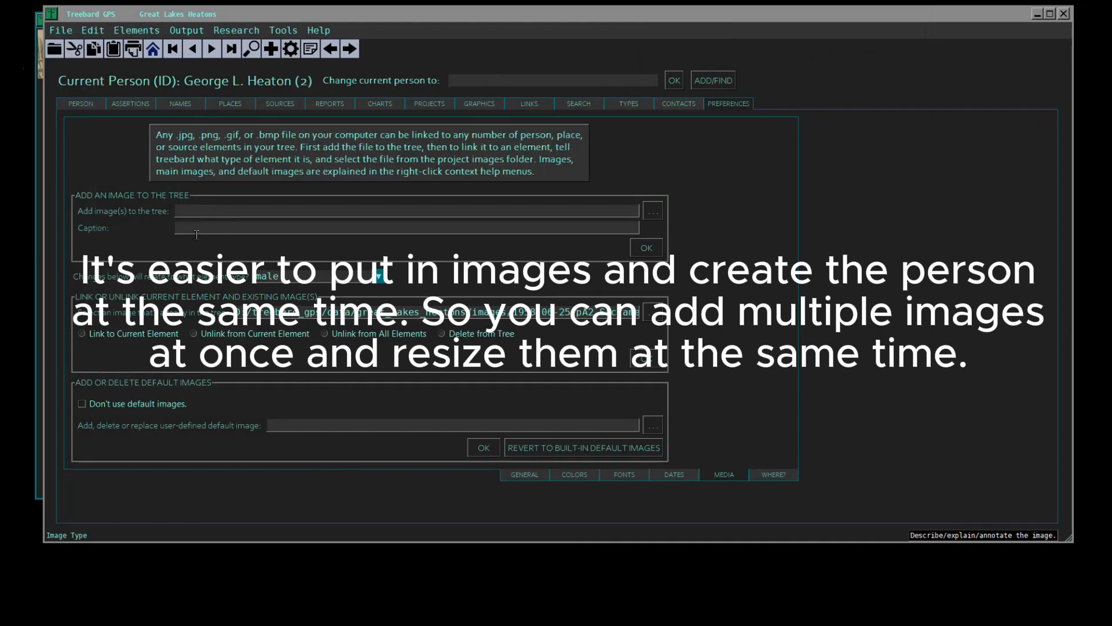
pyautogui.click(85, 333)
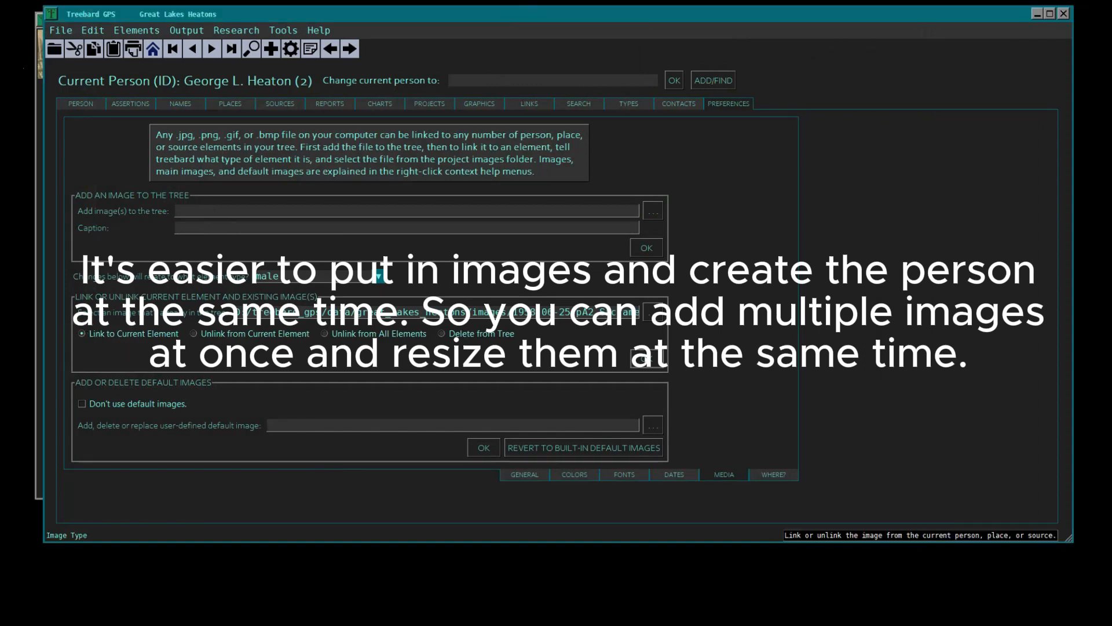
pyautogui.click(646, 358)
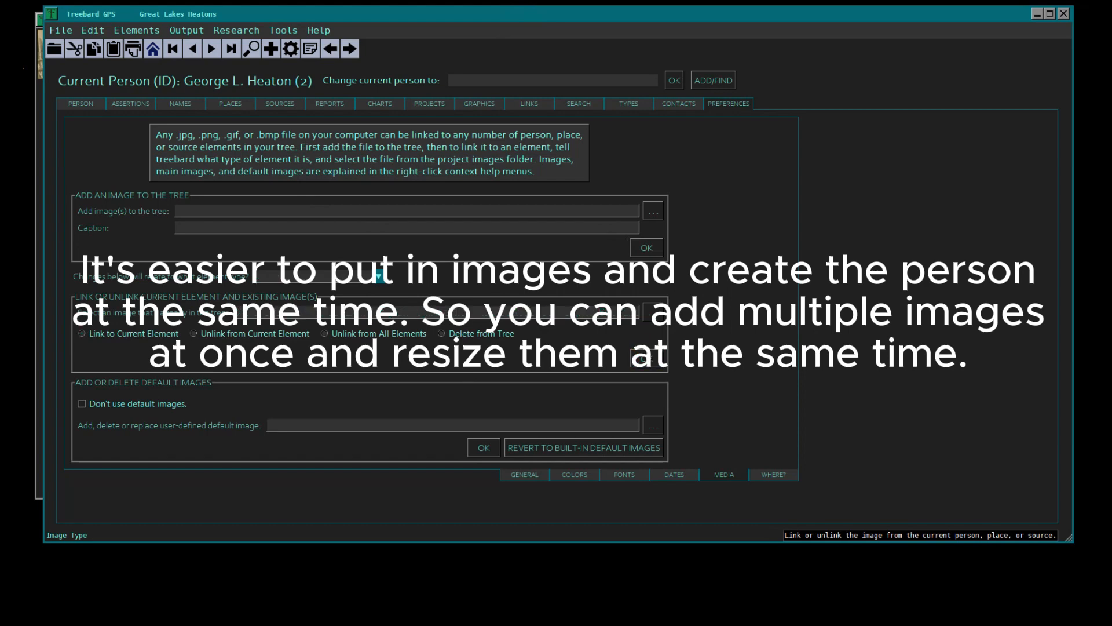
# - Open the father's image gallery and examine the full-size newspaper clipping
pyautogui.click(79, 106)
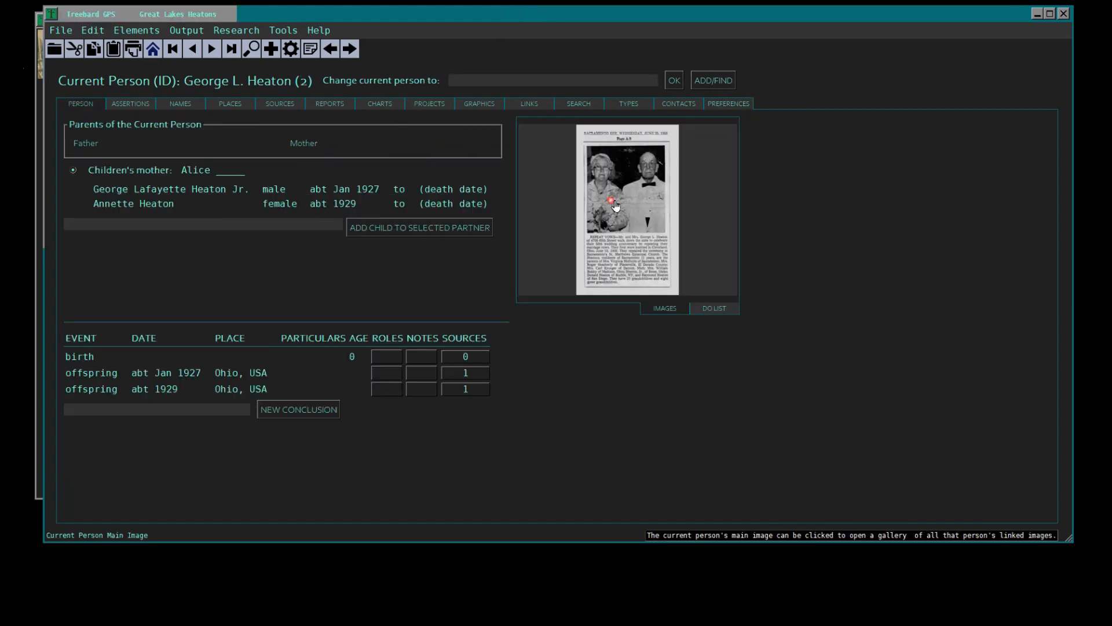
pyautogui.click(605, 205)
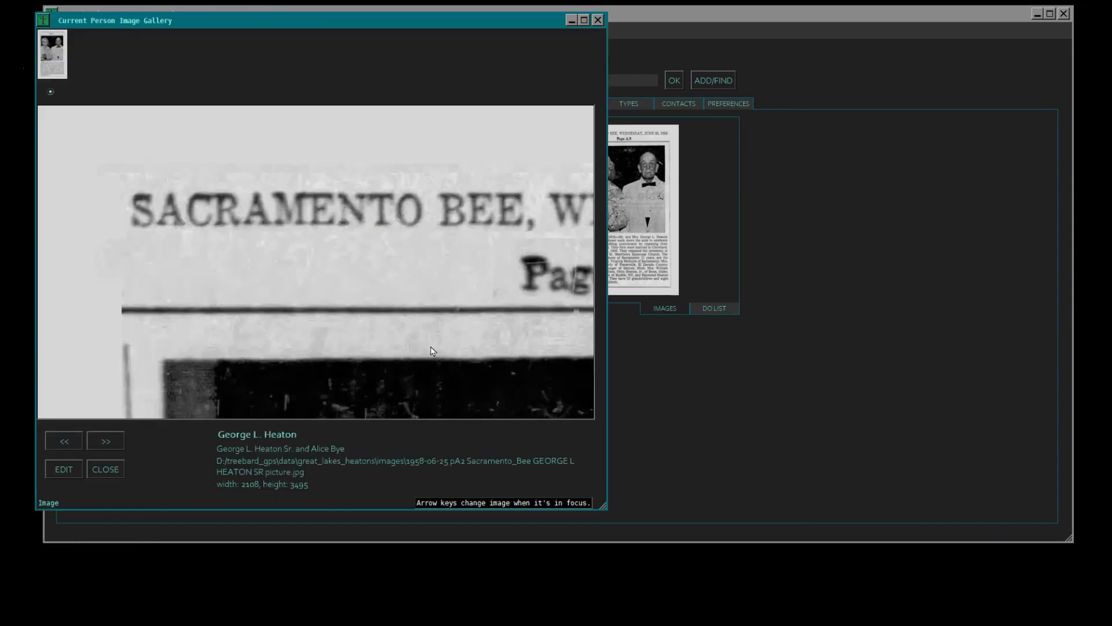
pyautogui.moveTo(496, 350); pyautogui.dragTo(401, 57)
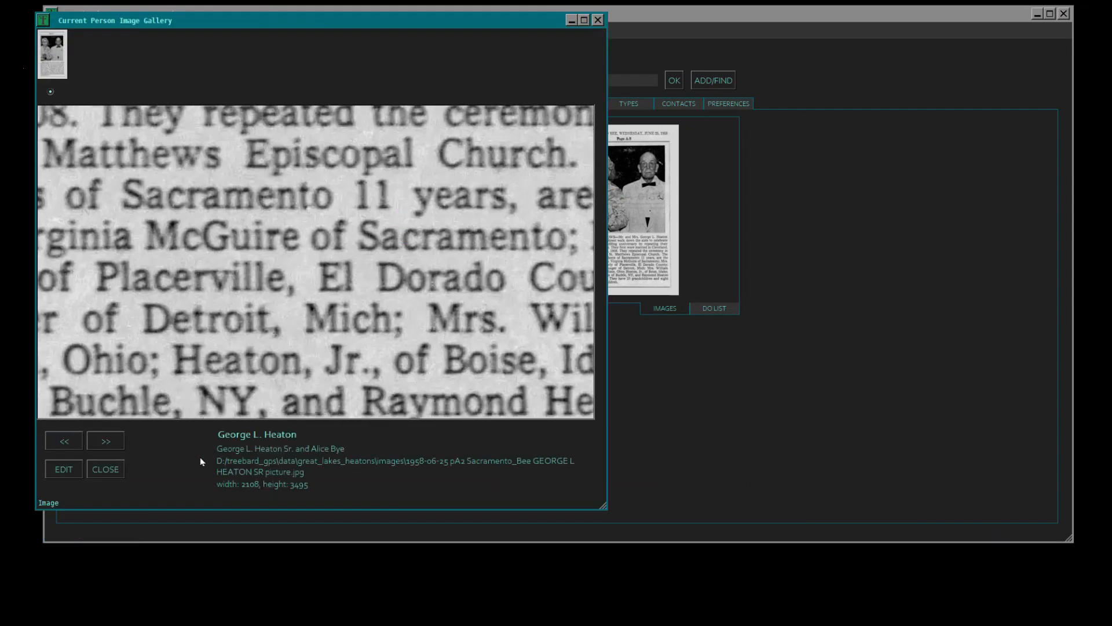
# - Save a copy of the newspaper clipping resized to 25%, naming it with the couple's names followed by _50th_anniv
pyautogui.click(60, 470)
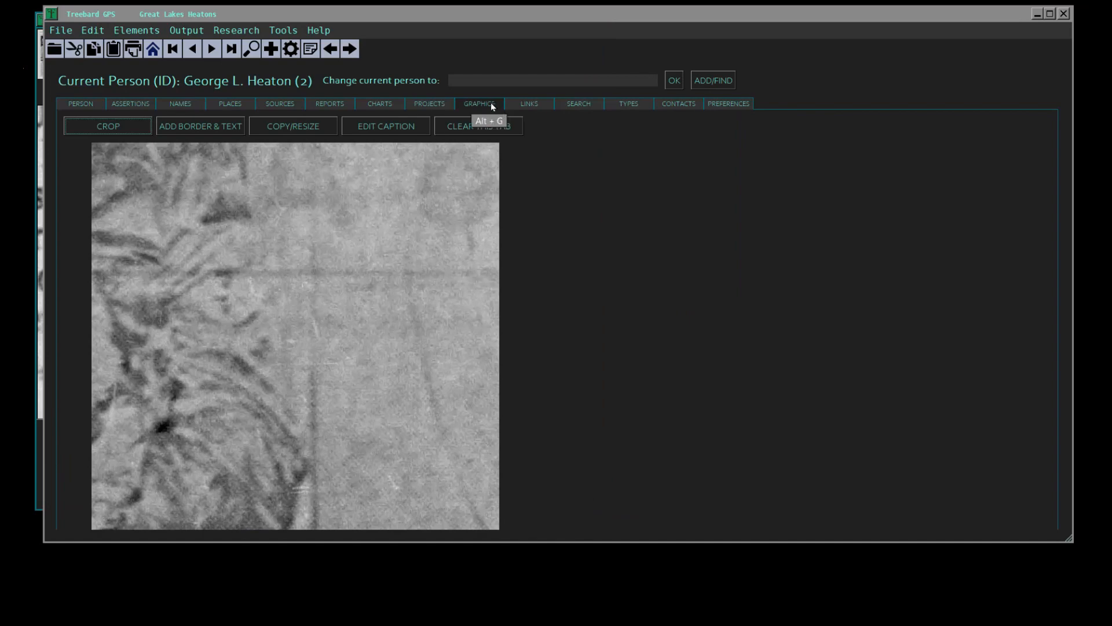
pyautogui.click(306, 128)
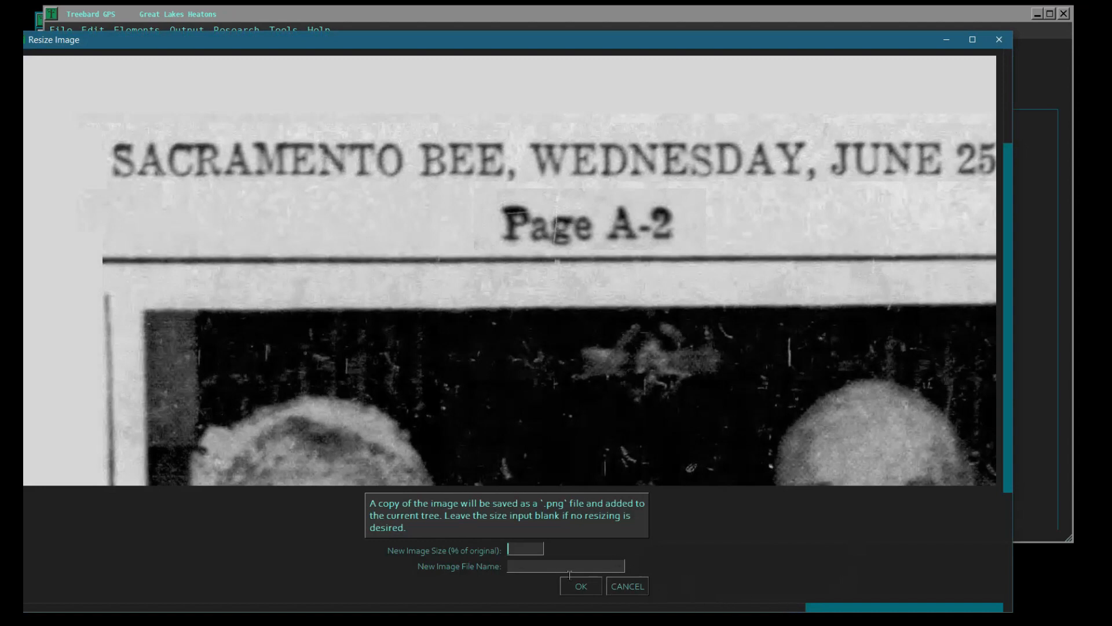
pyautogui.write('25')
pyautogui.moveTo(1009, 120); pyautogui.dragTo(1039, 394)
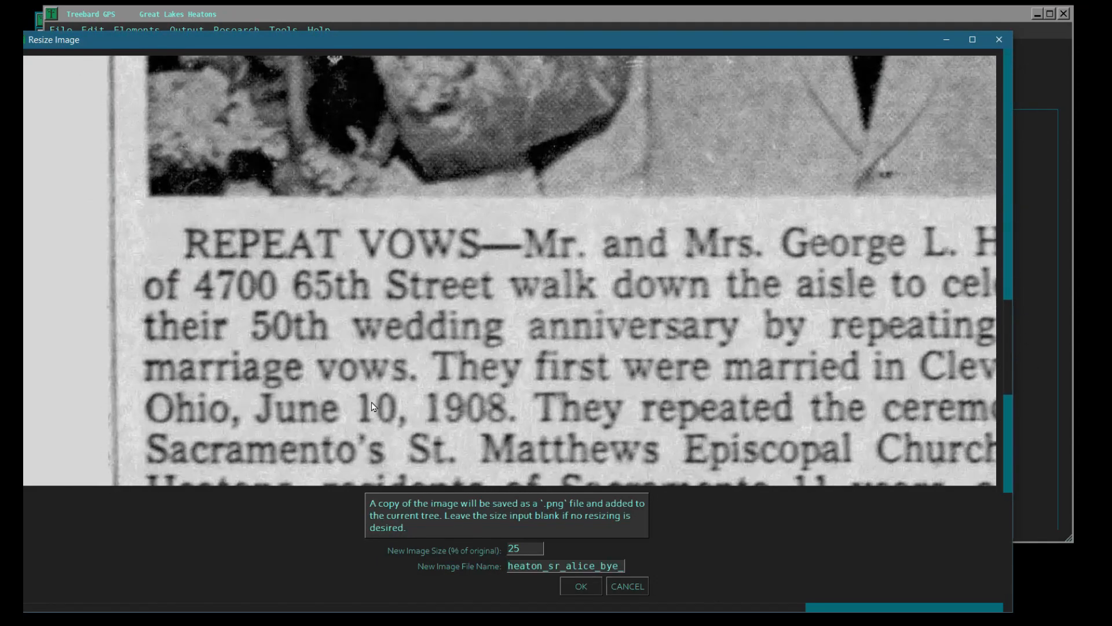
pyautogui.write('50')
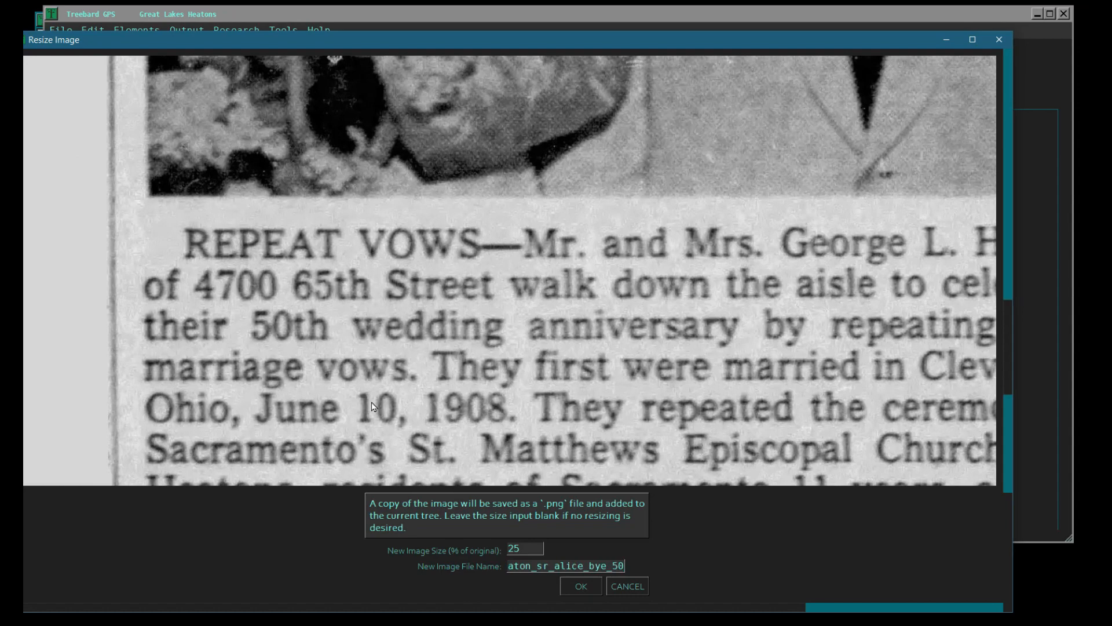
pyautogui.write('th_anniv')
pyautogui.press('Tab')
pyautogui.press('Return')
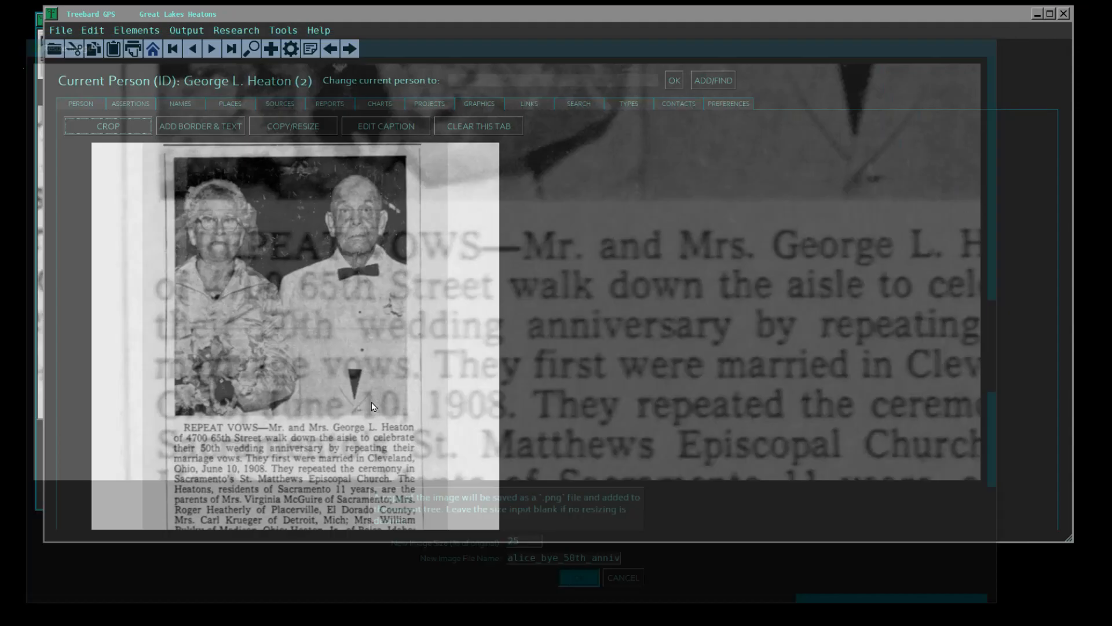
# - Link the resized 50th_anniv PNG copy of the newspaper clipping to the current person, with the element type set to male
pyautogui.click(727, 106)
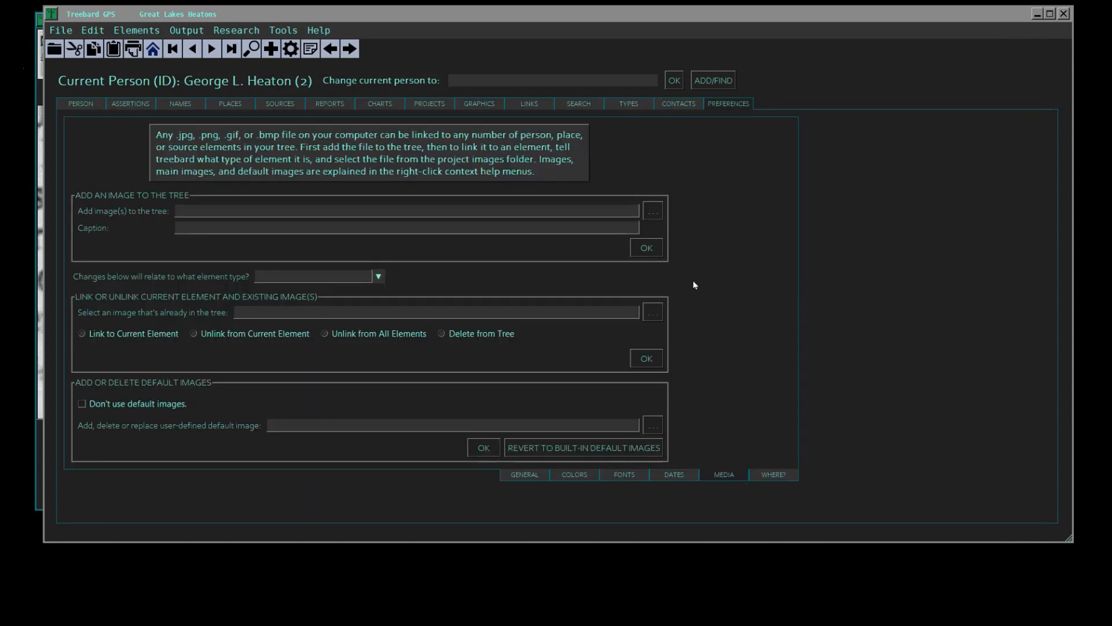
pyautogui.click(379, 276)
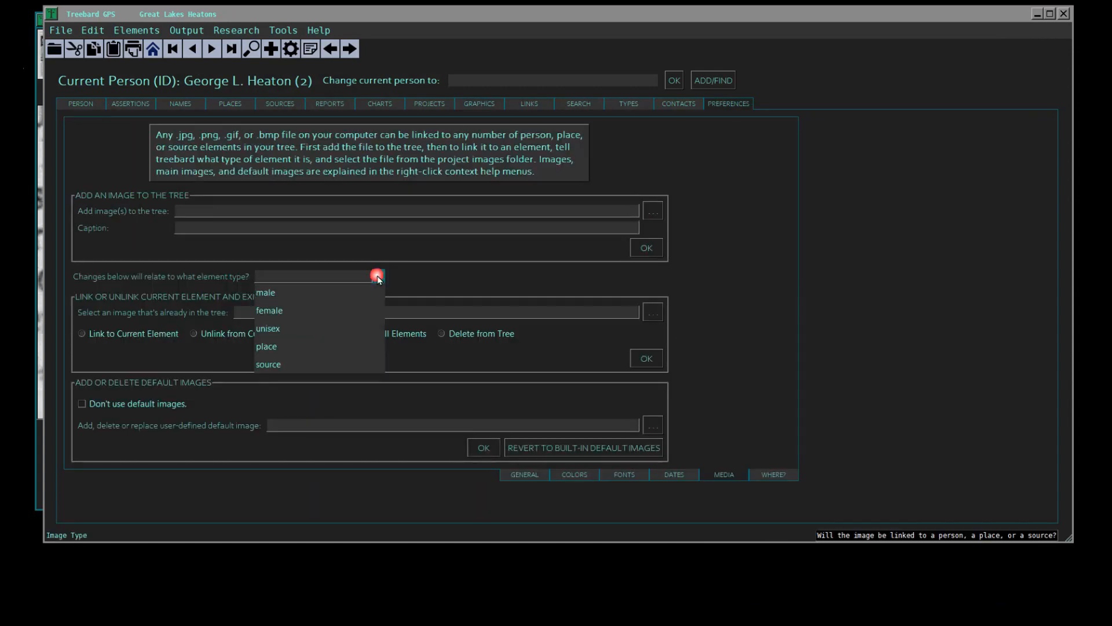
pyautogui.click(334, 291)
pyautogui.click(653, 315)
pyautogui.click(333, 345)
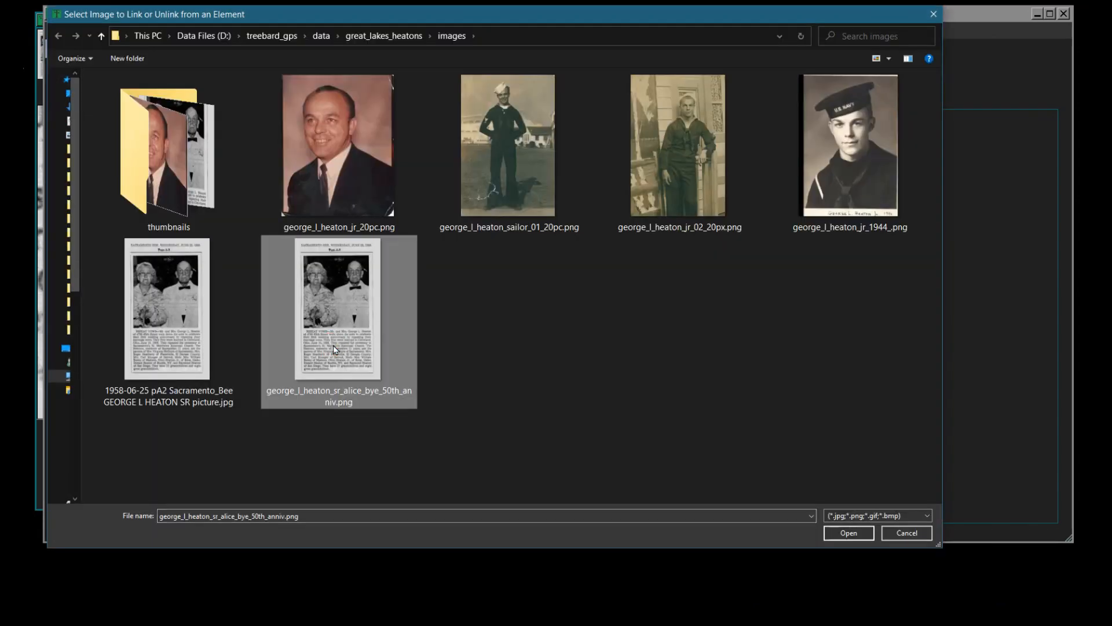
pyautogui.click(847, 533)
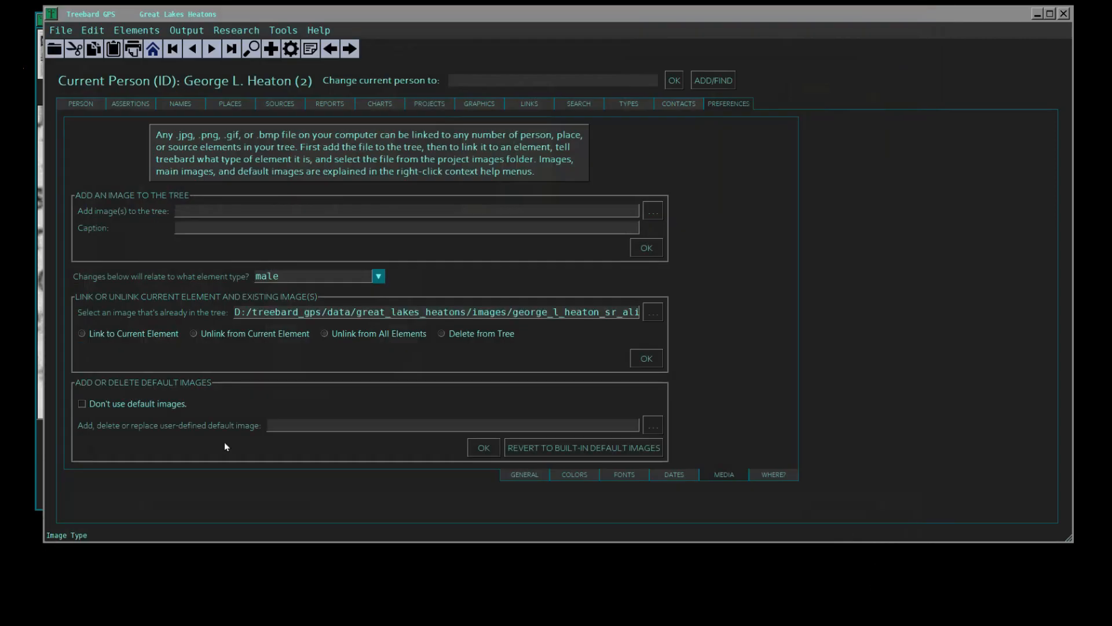
pyautogui.click(82, 333)
pyautogui.click(647, 358)
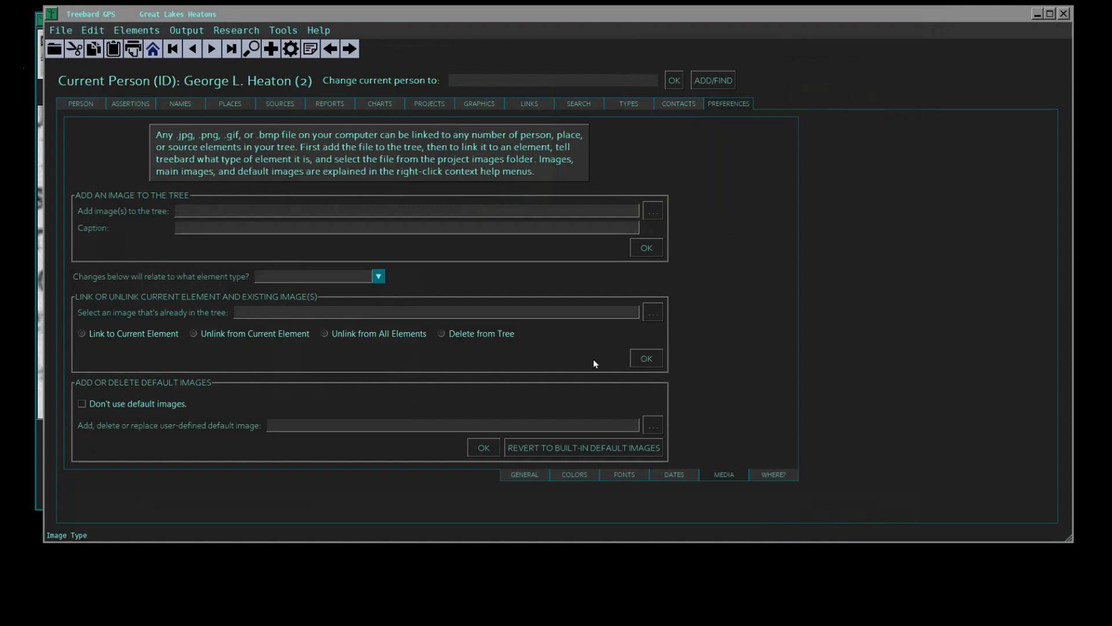
# - Make the children's mother the current person and link the 50th_anniv PNG to her, with the element type set to female
pyautogui.click(499, 74)
pyautogui.click(78, 102)
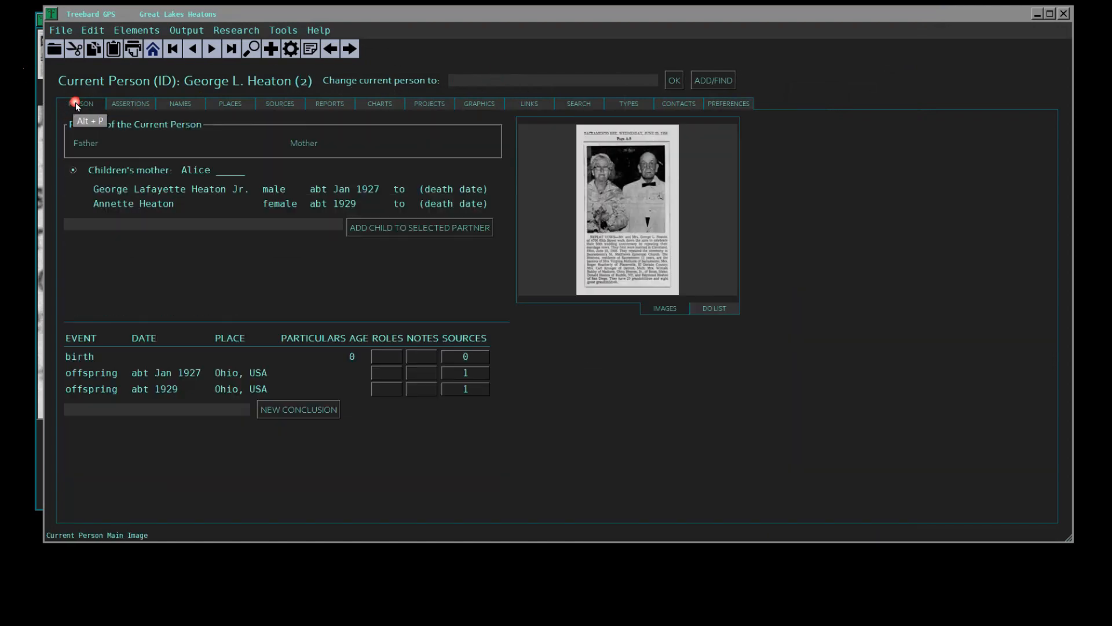
pyautogui.click(722, 103)
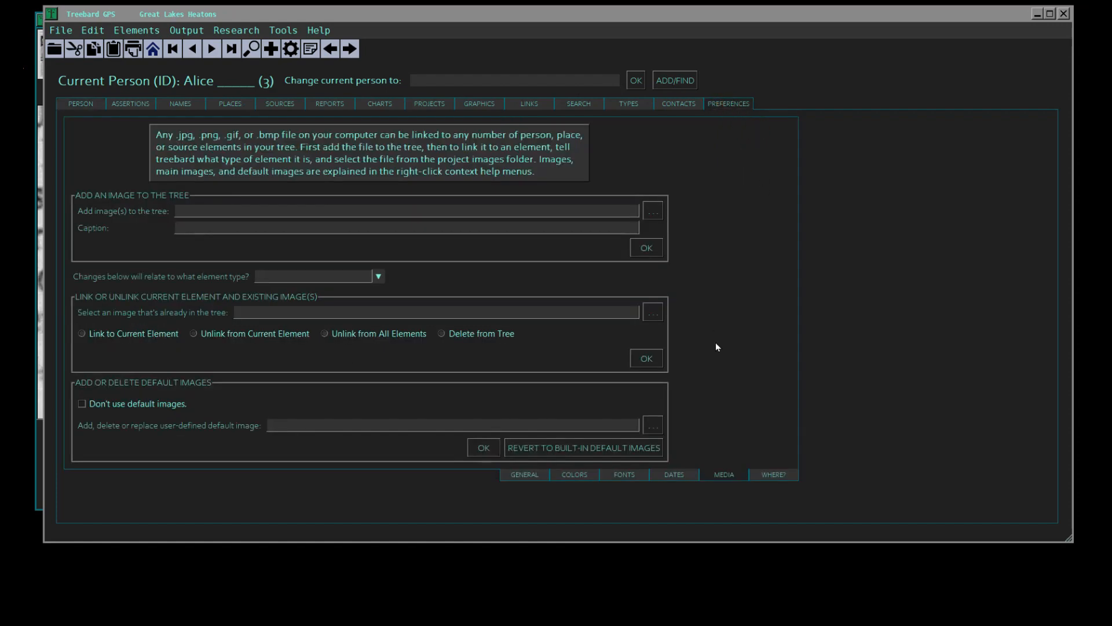
pyautogui.click(379, 278)
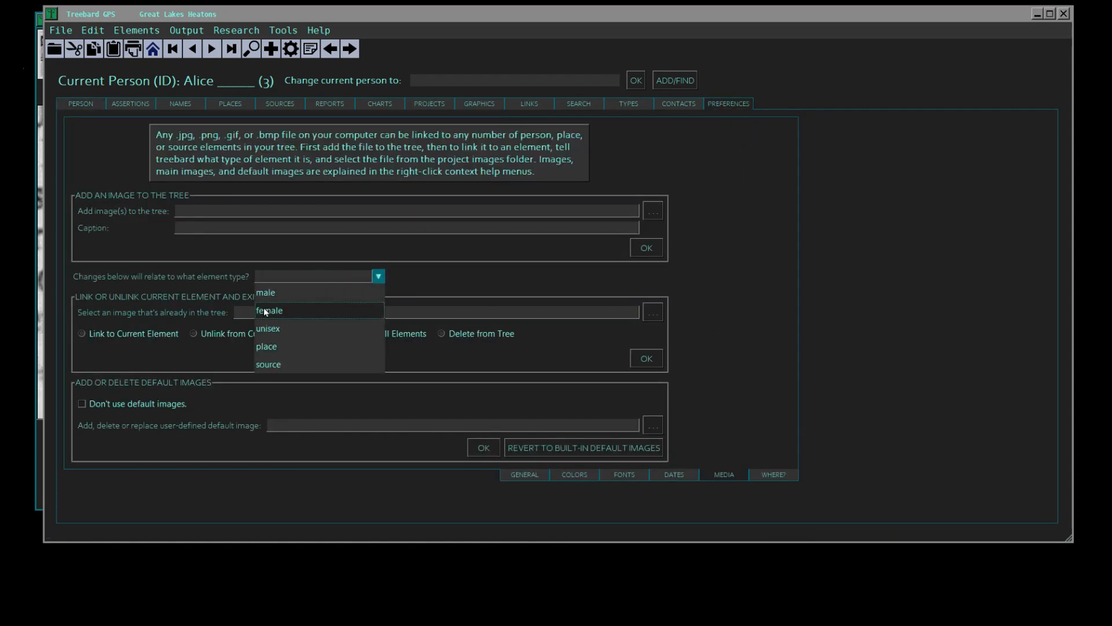
pyautogui.click(289, 307)
pyautogui.click(519, 316)
pyautogui.click(651, 312)
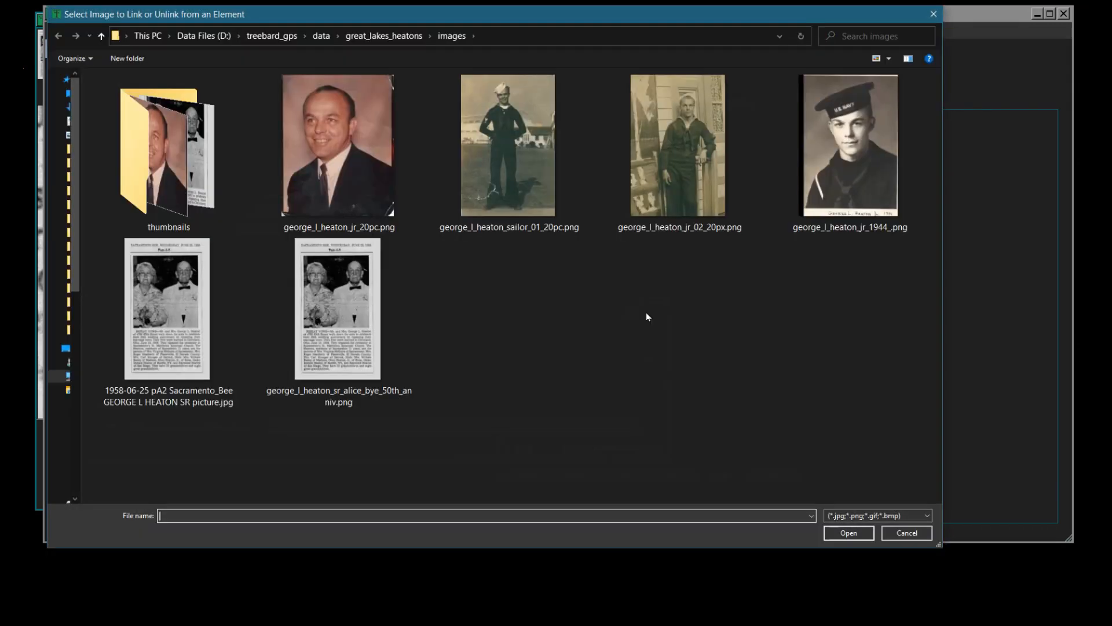
pyautogui.click(342, 294)
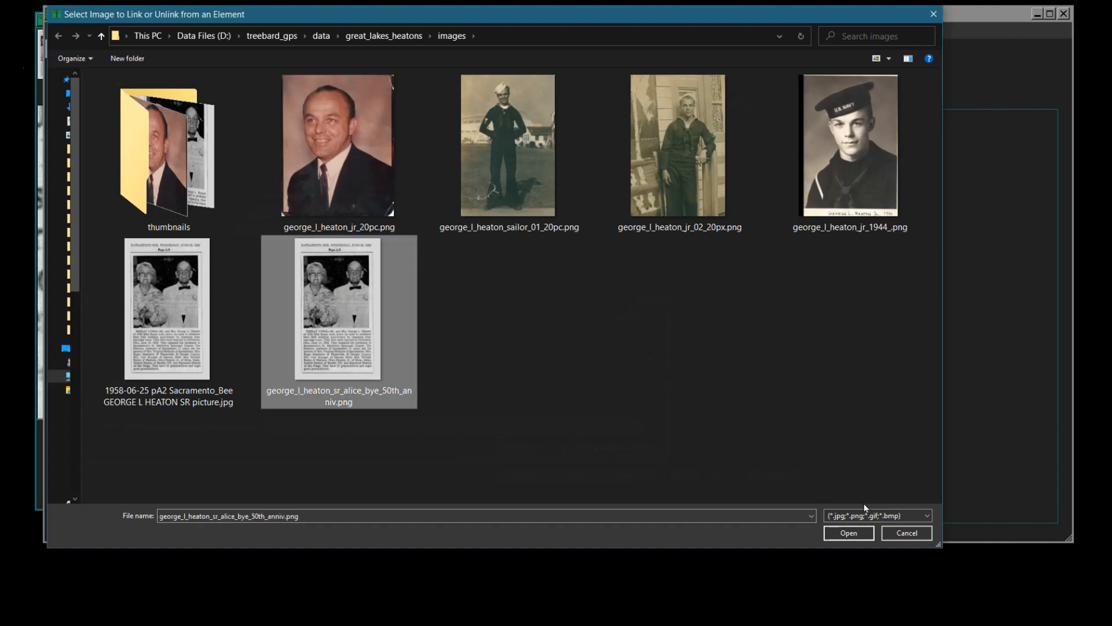
pyautogui.click(849, 532)
pyautogui.click(650, 362)
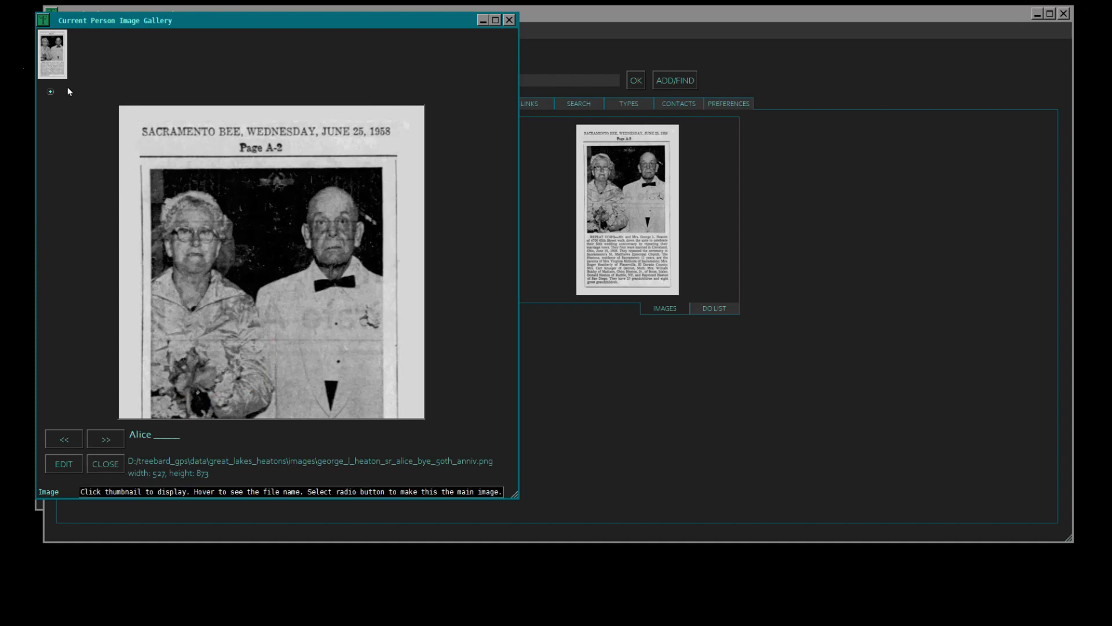
pyautogui.click(105, 464)
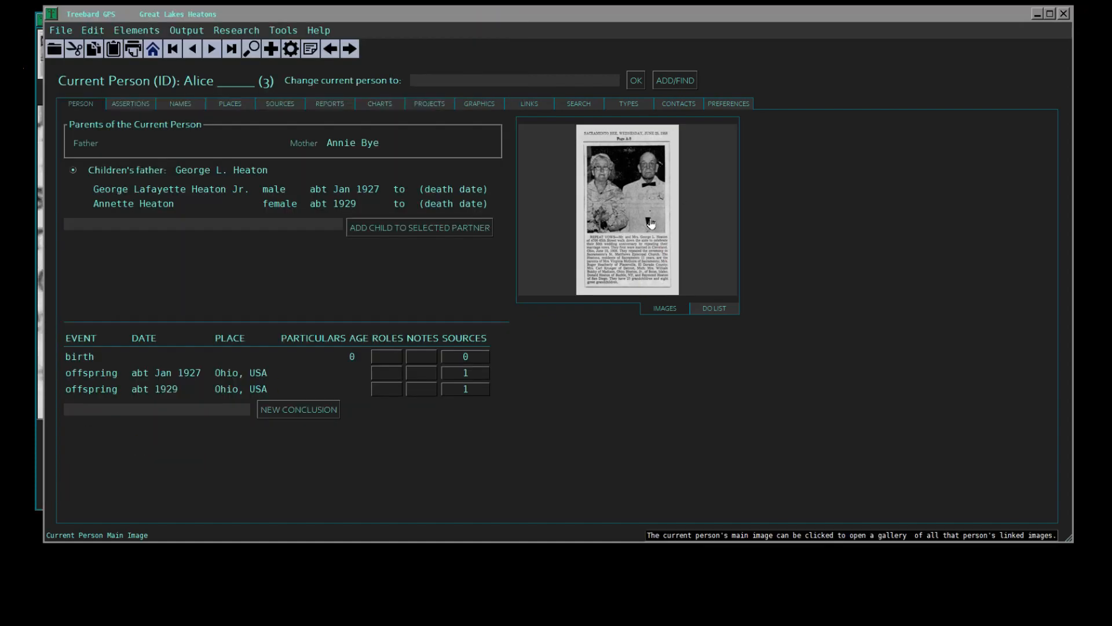
# - Return to the children's father and make the 50th_anniv PNG his main image in the gallery
pyautogui.click(213, 170)
pyautogui.click(624, 186)
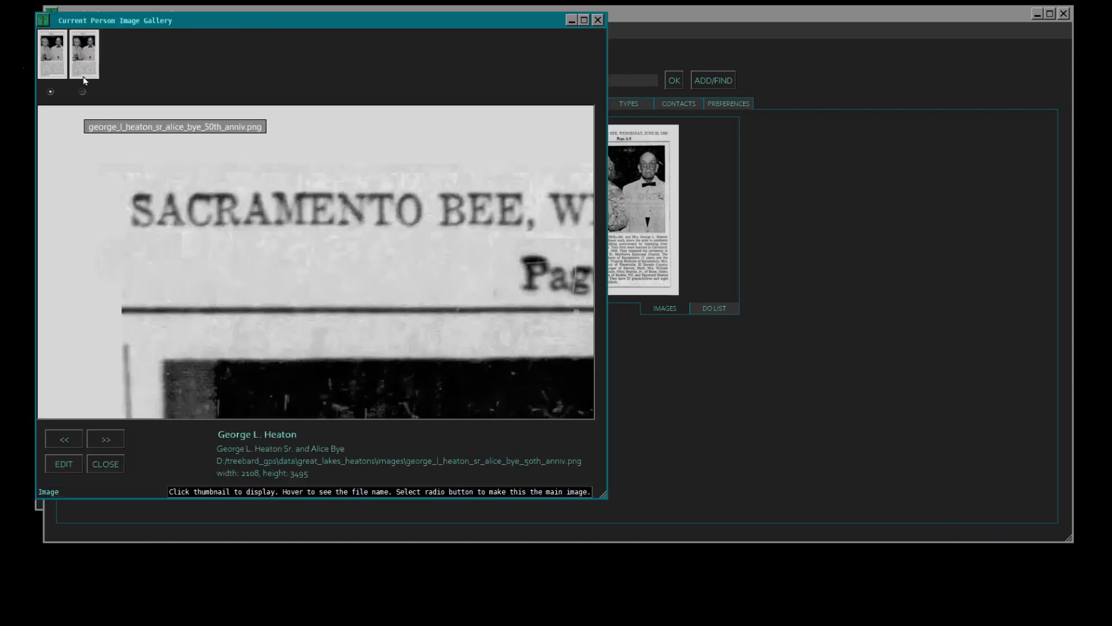
pyautogui.click(82, 92)
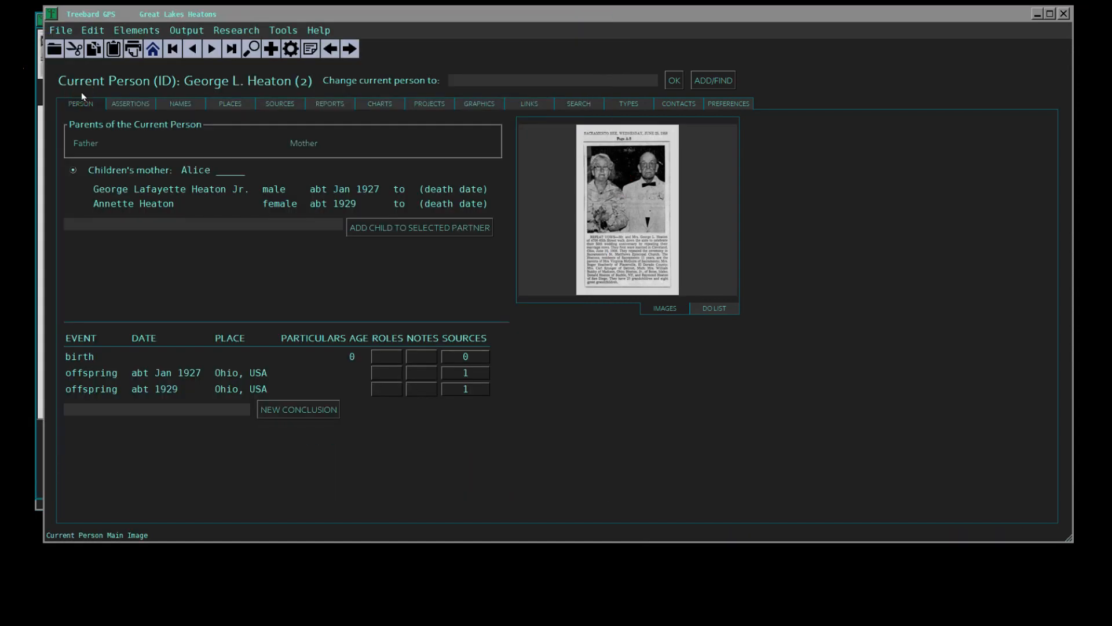
# - Move the main window aside, close the leftover image galleries behind it, and move the window back
pyautogui.moveTo(349, 18); pyautogui.dragTo(809, 133)
pyautogui.click(598, 20)
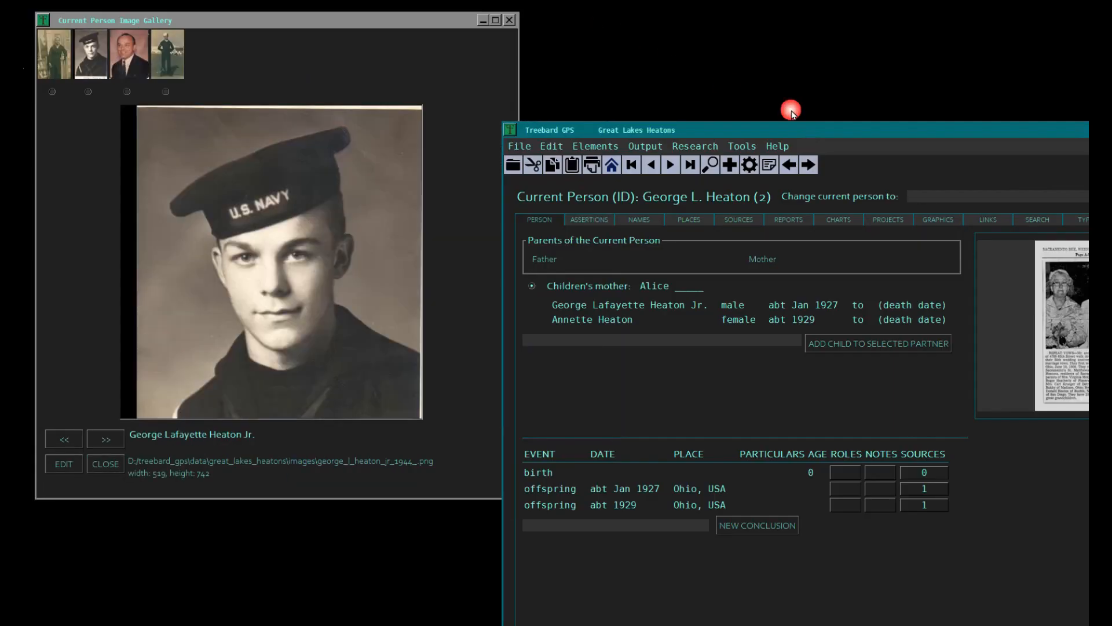
pyautogui.click(510, 21)
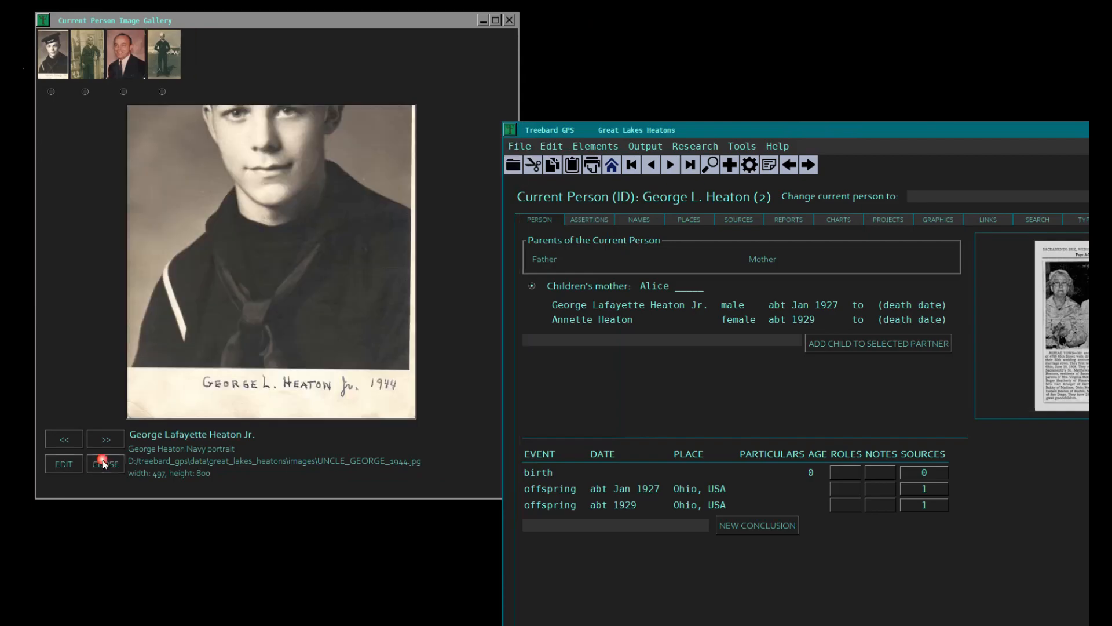
pyautogui.click(105, 463)
pyautogui.moveTo(808, 131); pyautogui.dragTo(356, 37)
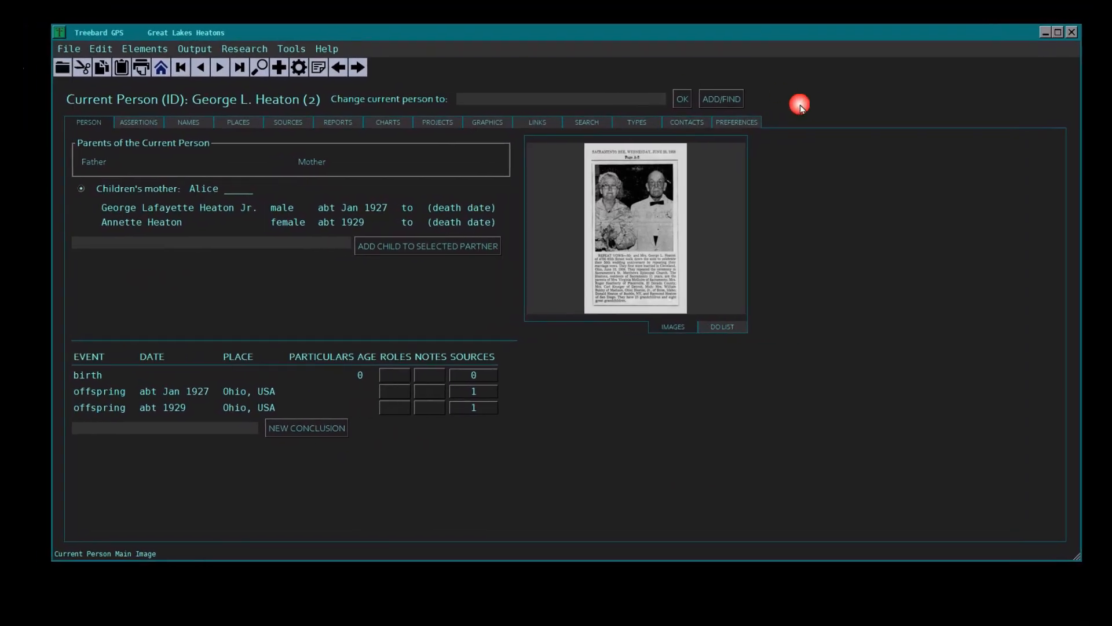
# - Delete the original 1958-06-25 pA2 Sacramento_Bee JPG picture from the tree, with the element type set to male
pyautogui.click(737, 121)
pyautogui.click(387, 295)
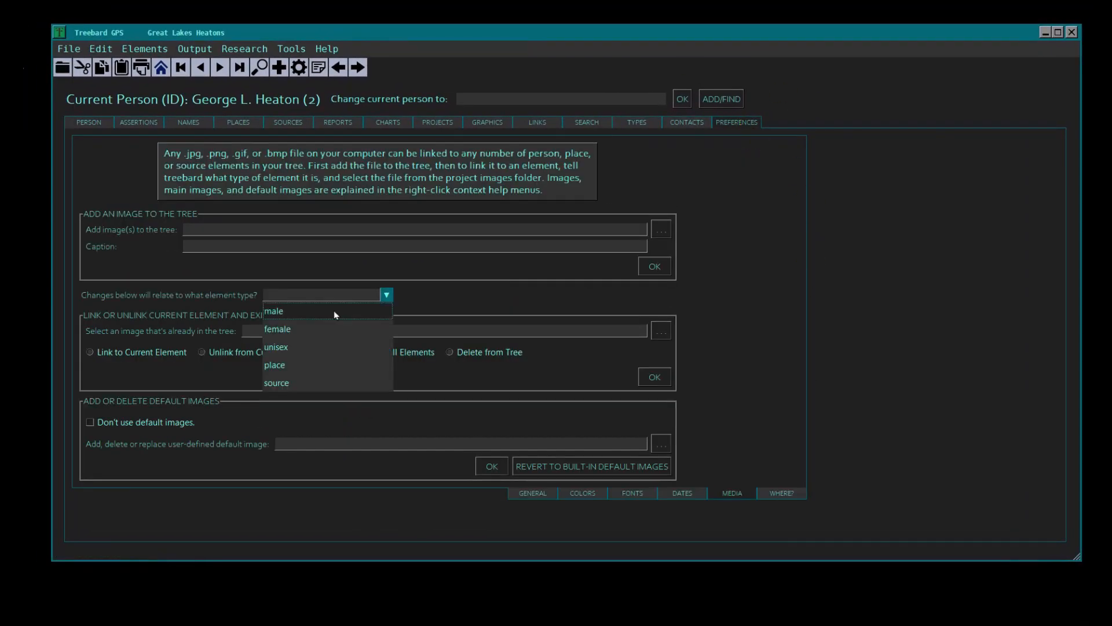
pyautogui.click(336, 314)
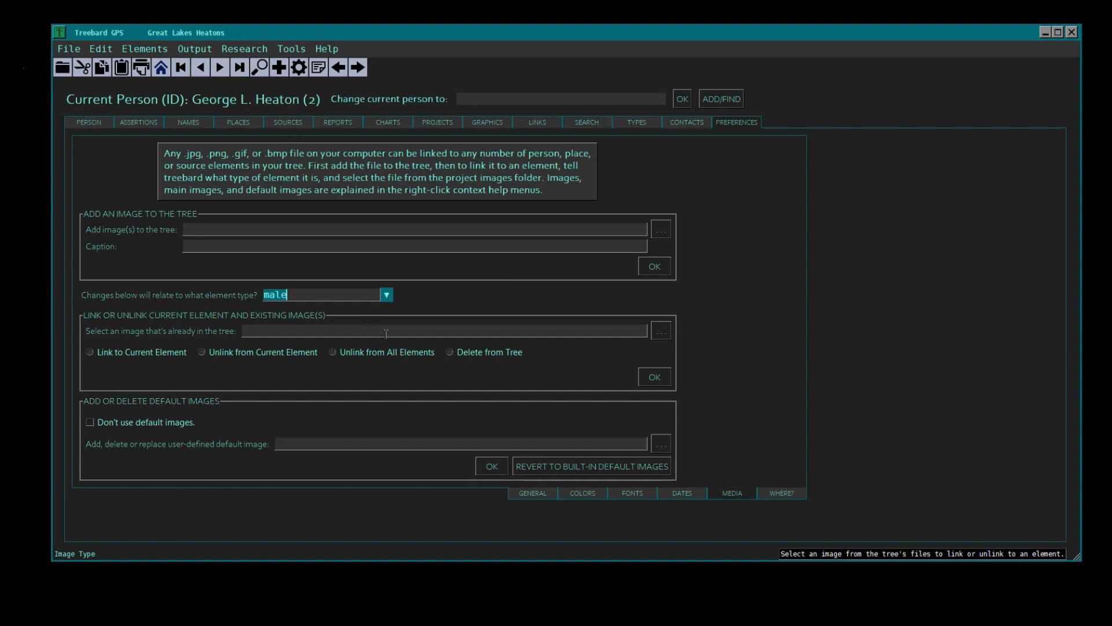
pyautogui.click(661, 331)
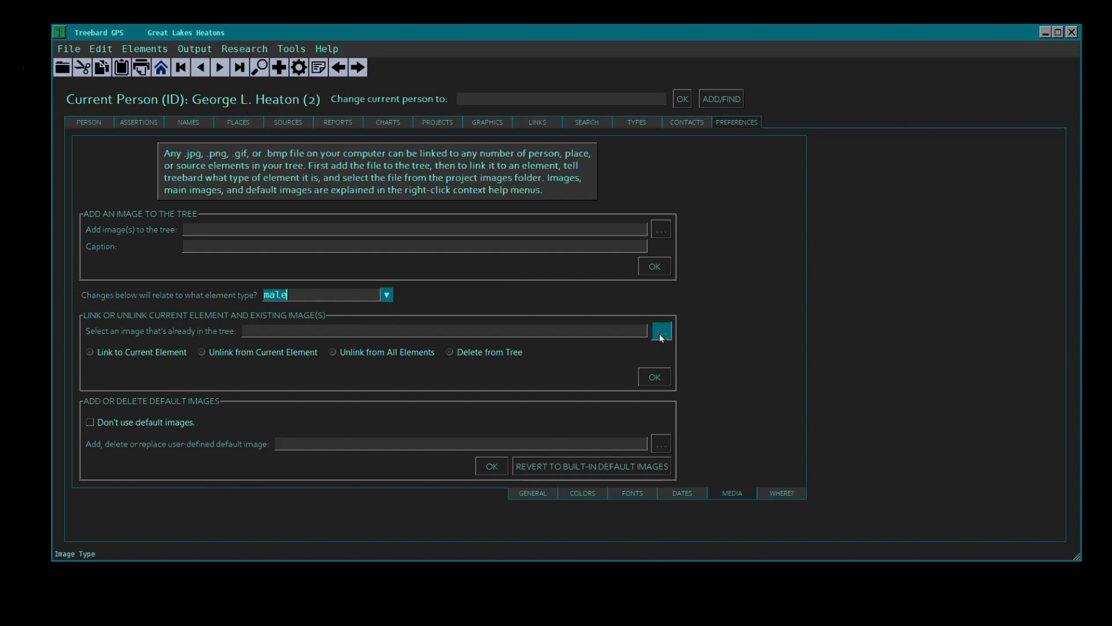
pyautogui.click(192, 380)
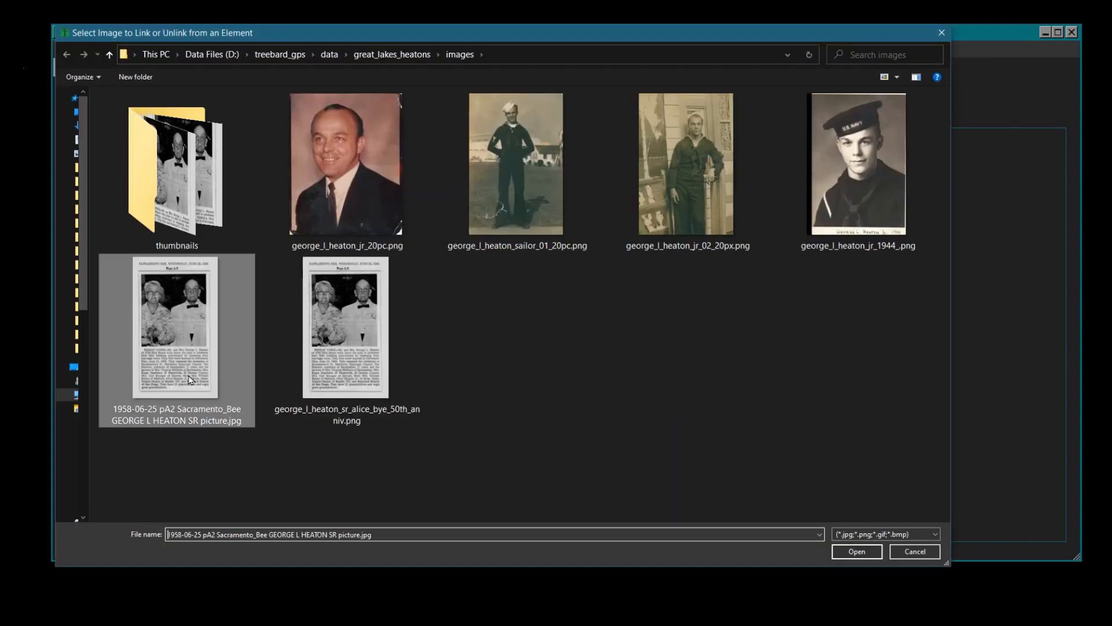
pyautogui.click(847, 551)
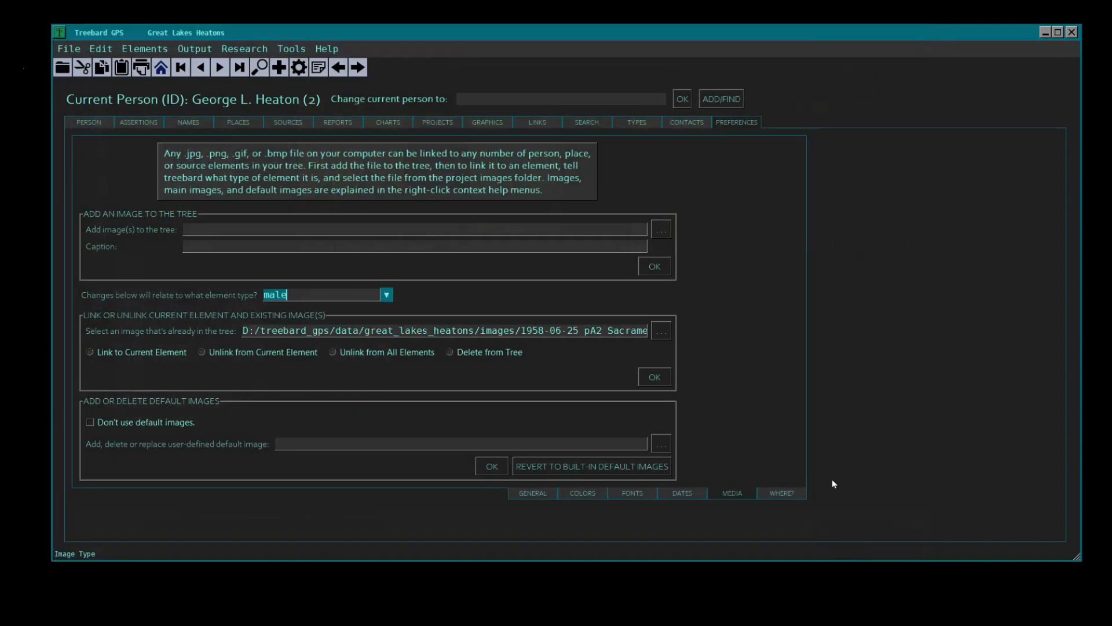
pyautogui.click(450, 351)
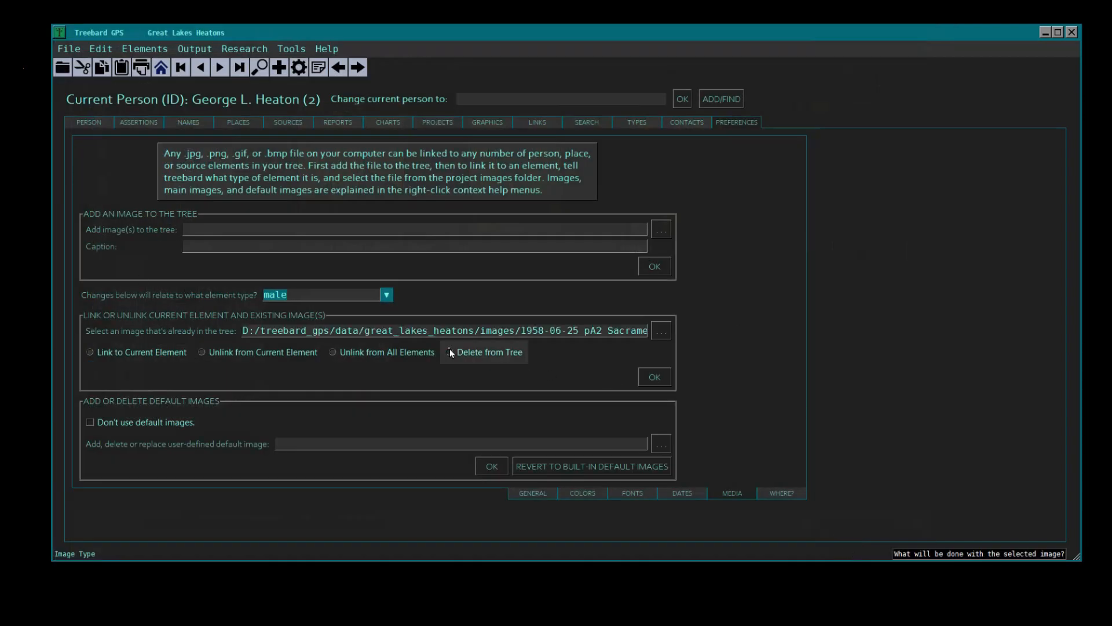
pyautogui.click(653, 377)
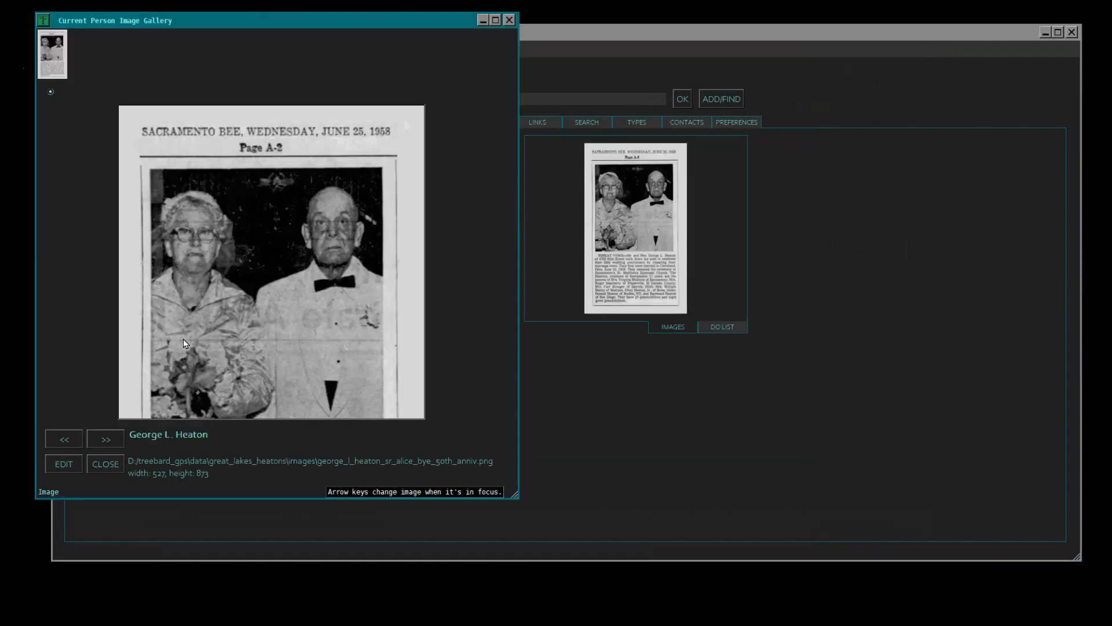
# - Examine the resized newspaper clipping in the father's image gallery and close the gallery
pyautogui.scroll(-3, 183, 339)
pyautogui.scroll(3, 196, 336)
pyautogui.scroll(-3, 196, 353)
pyautogui.scroll(3, 210, 281)
pyautogui.click(107, 466)
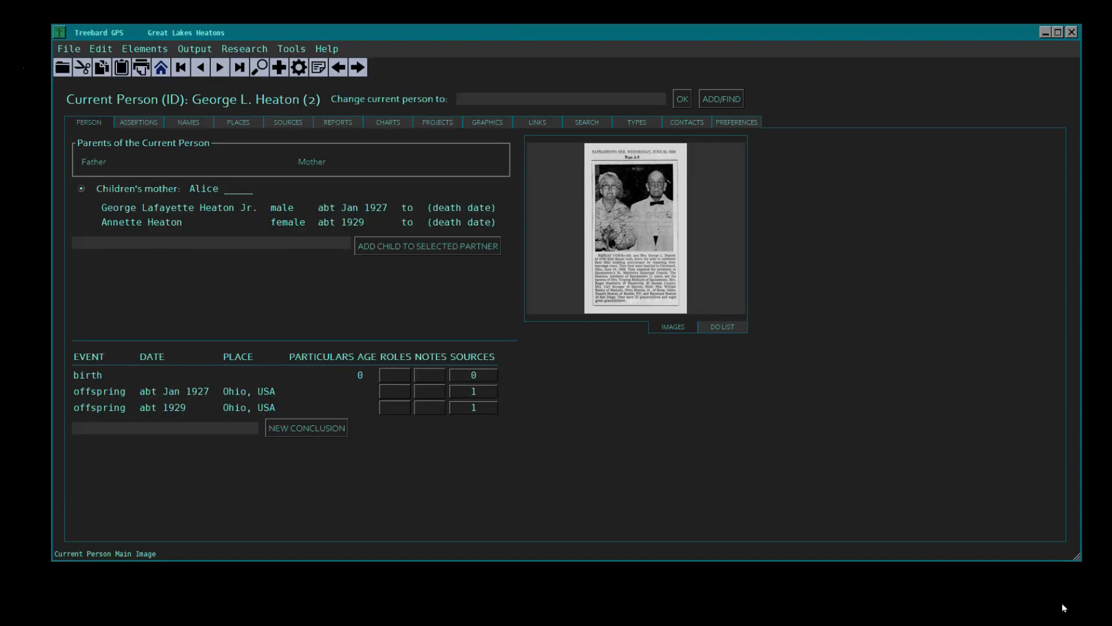